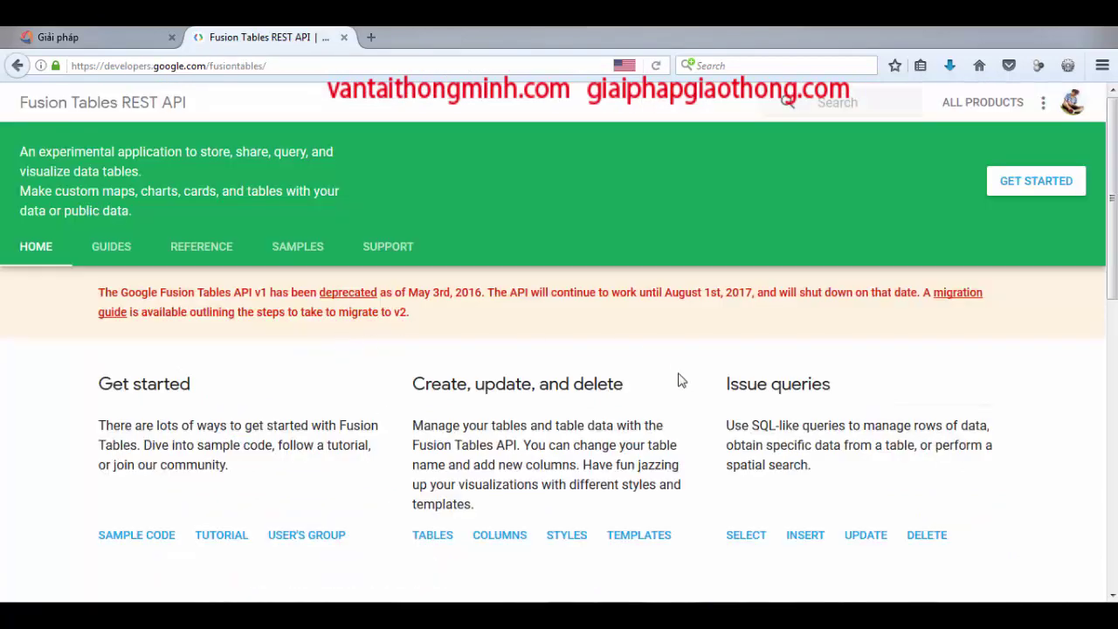
Step: Switch to WordPad and add the line "- bạn sẽ cần login gmail để thực hiện" below the Fusion Tables link
key("alt+Tab")
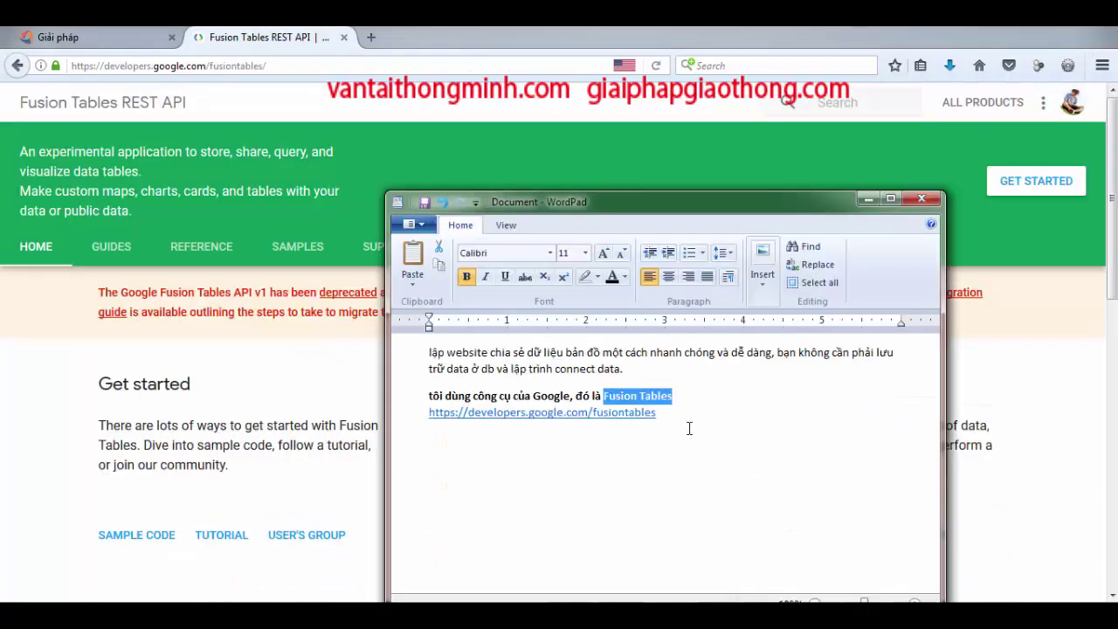
left_click(691, 429)
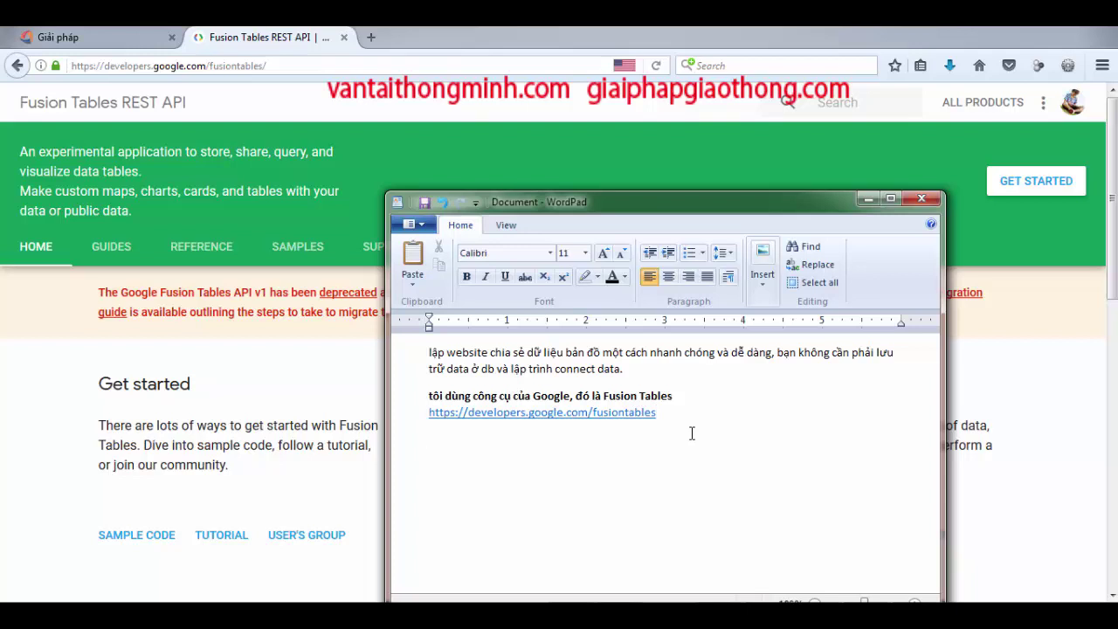
type("-")
type(" bạn sẽ ")
type("cần ")
type("login gmail")
type(" đe")
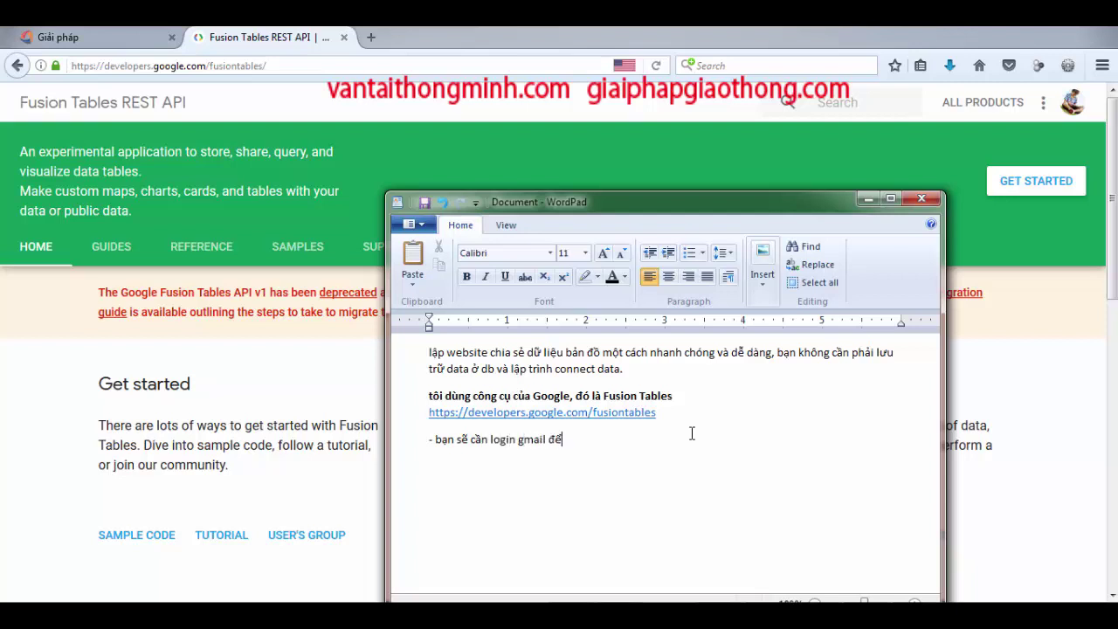
type(" thực hei6n")
key("BackSpace")
key("BackSpace")
key("BackSpace")
key("BackSpace")
type("iện")
key("Return")
Step: Add the notes "- data up lên sẽ dùng định dạng csv, kms, text,..." and "- bài này tôi dùng file csv." on separate lines
type("- data up l")
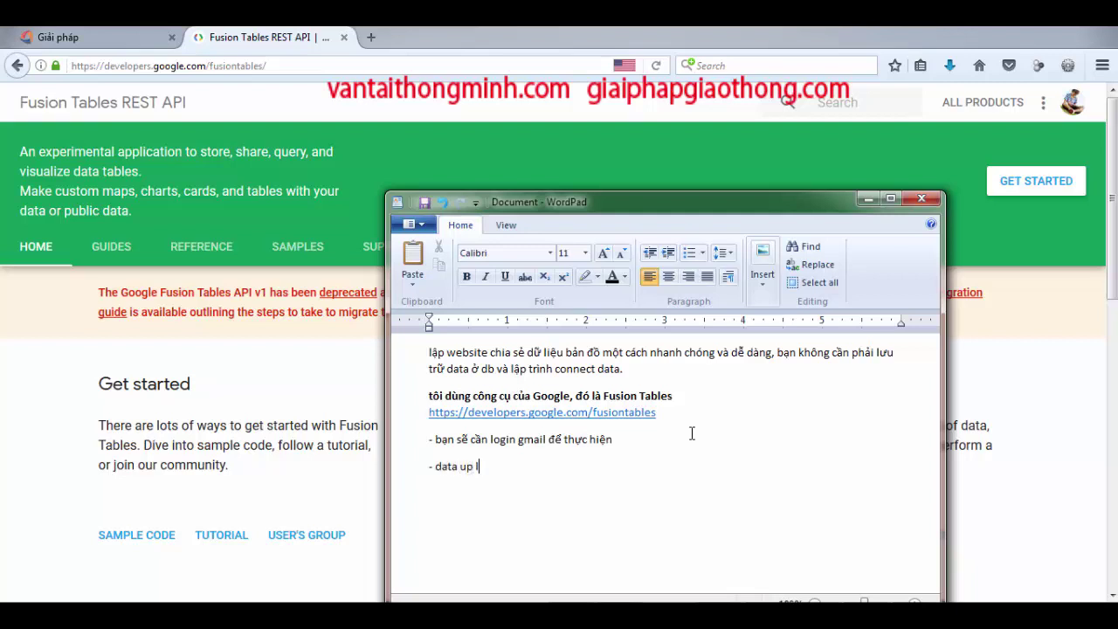
type("ên sẽ dùng đi")
type("nh dạng")
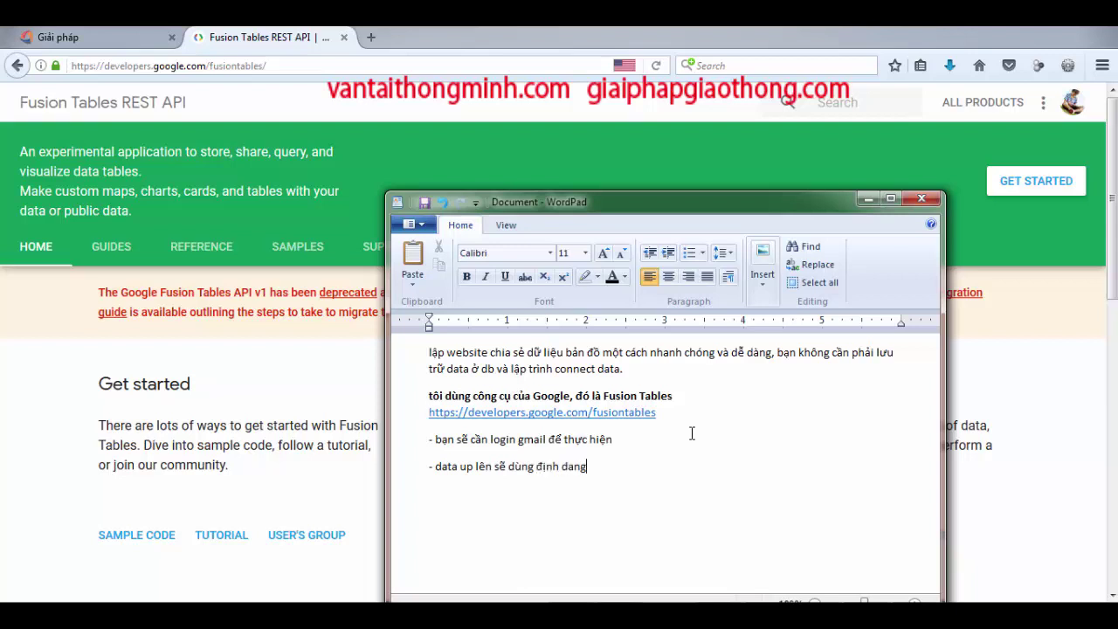
type(" c")
type("sv, ")
type("kms, t")
type("ext")
type(",...")
type("bài nà")
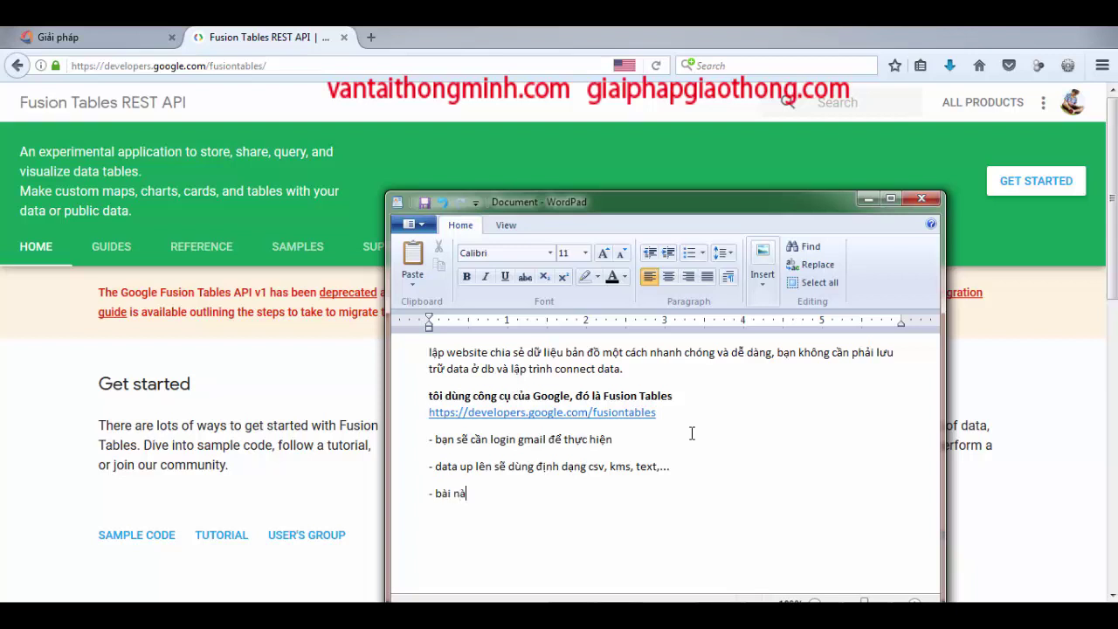
type("y tôi dùng file csv")
Step: Switch to the geomaps sheet in Excel and examine its data, widening the address and location columns
key("alt+Tab")
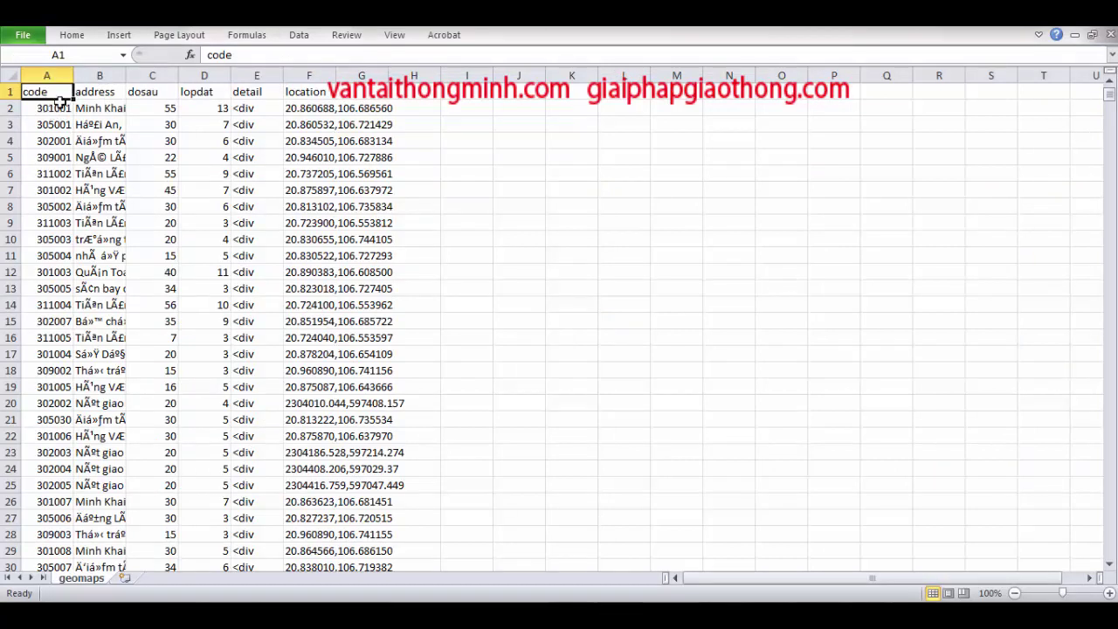
left_click(110, 91)
left_click_drag(126, 77, 162, 81)
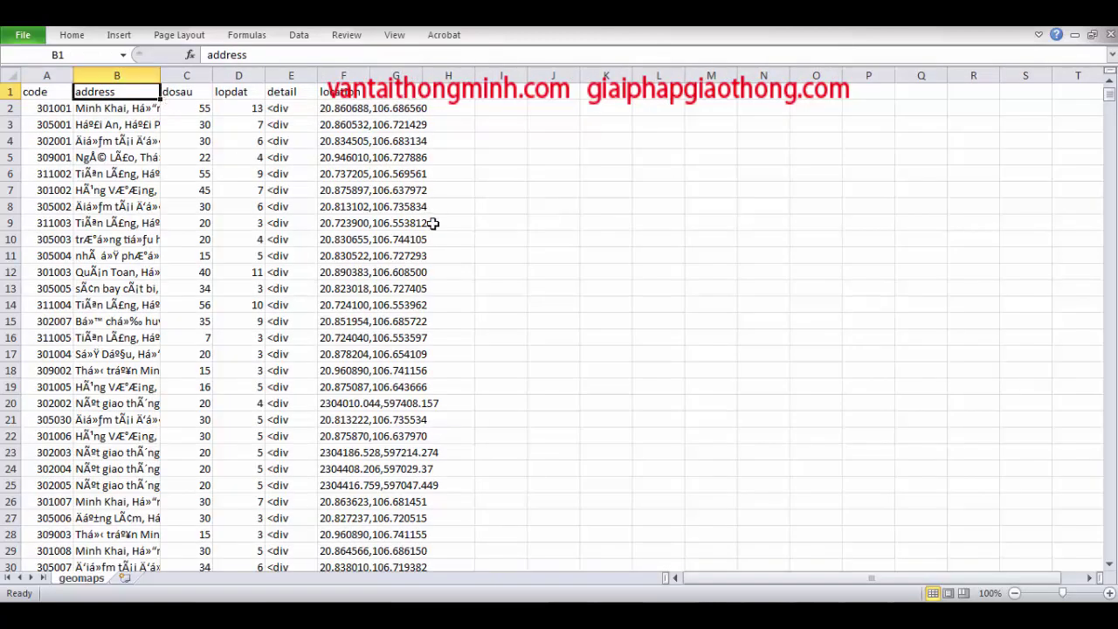
left_click_drag(370, 76, 444, 81)
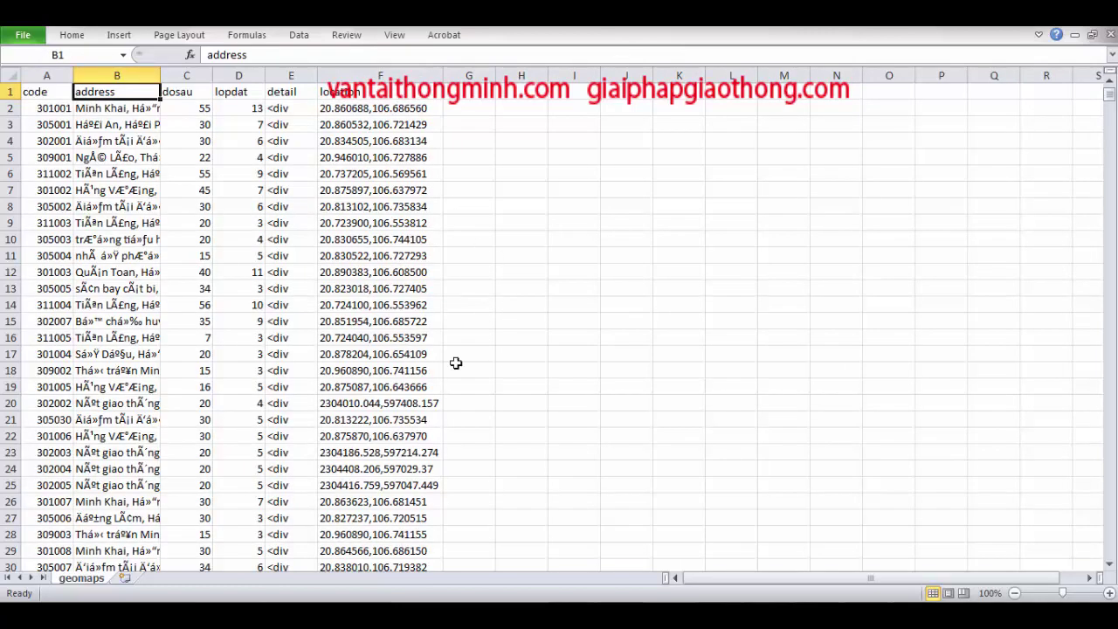
left_click(387, 107)
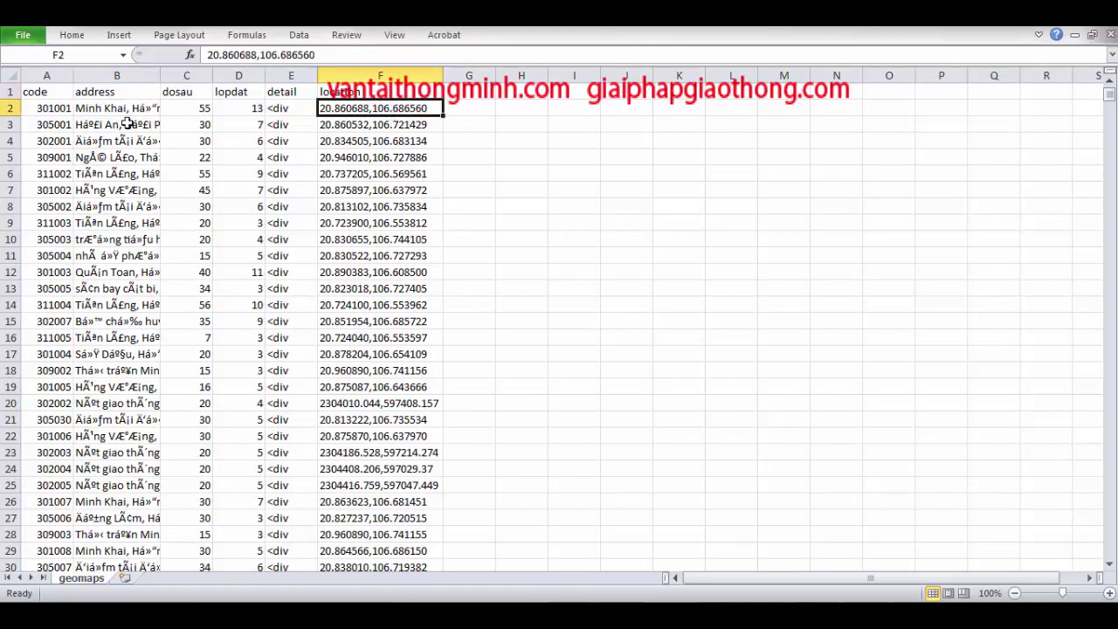
left_click(54, 110)
Step: Return to WordPad and add the line "- như các bạn thấy, tôi có 1 file data về dữ liệu khoan địa chất công trình"
key("alt+Tab")
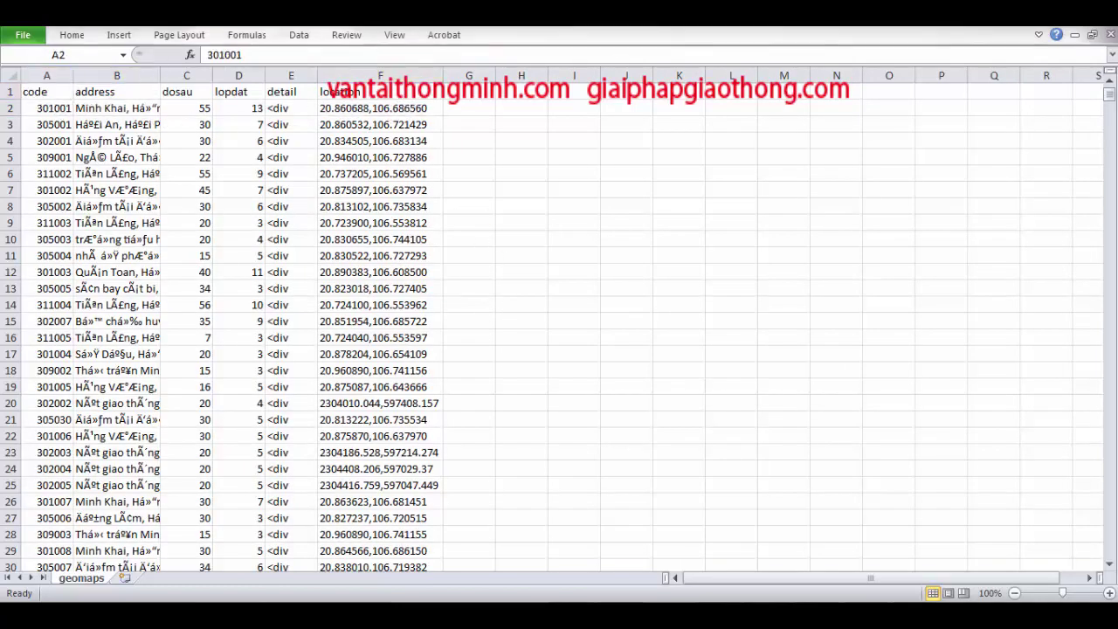
left_click_drag(705, 200, 811, 164)
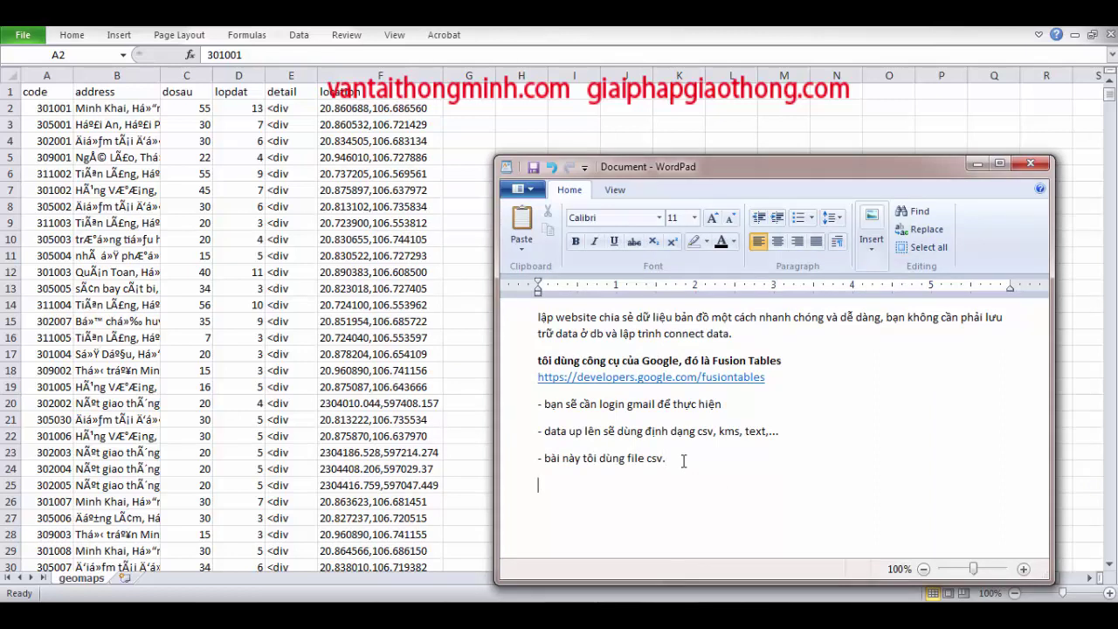
type("như các bạn thấy, tôi ")
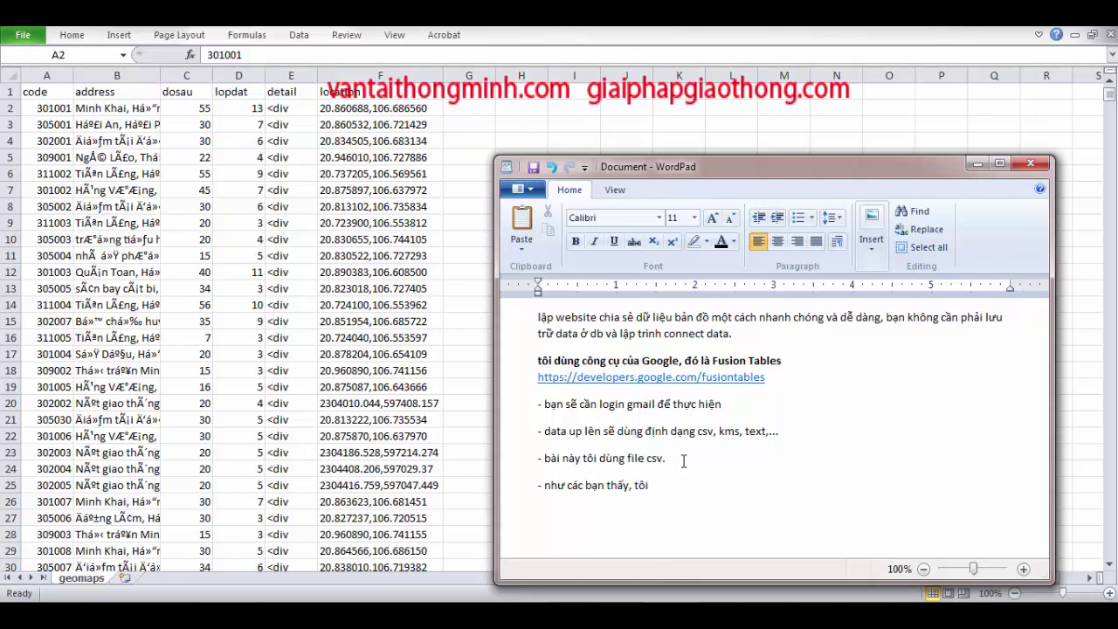
type("có 1 file data về dữ liệu khoan")
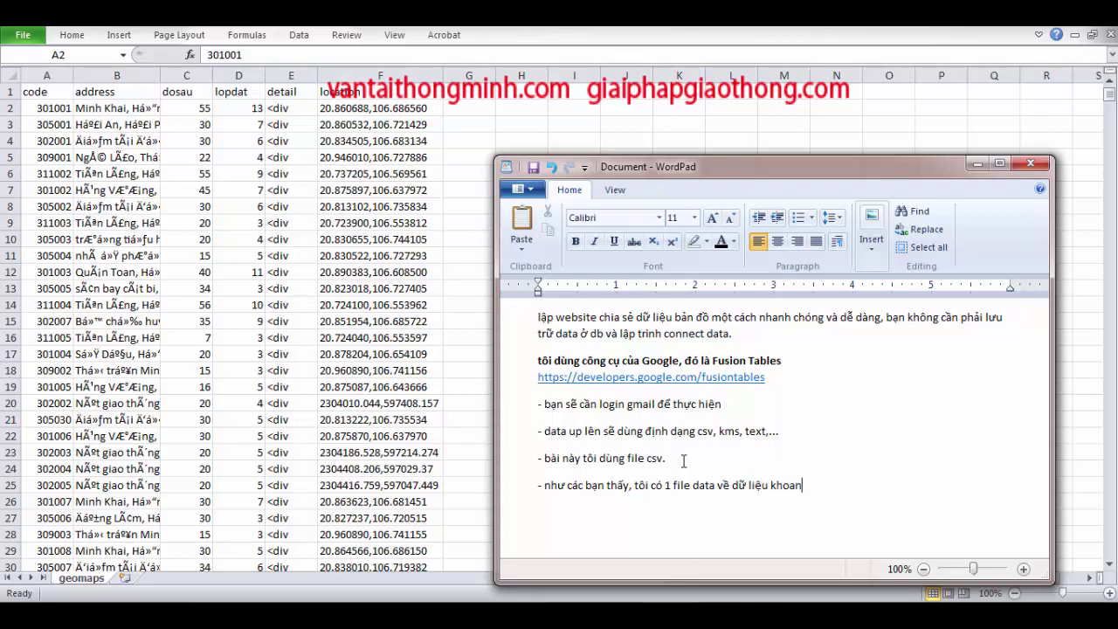
type(" địa chất công trình")
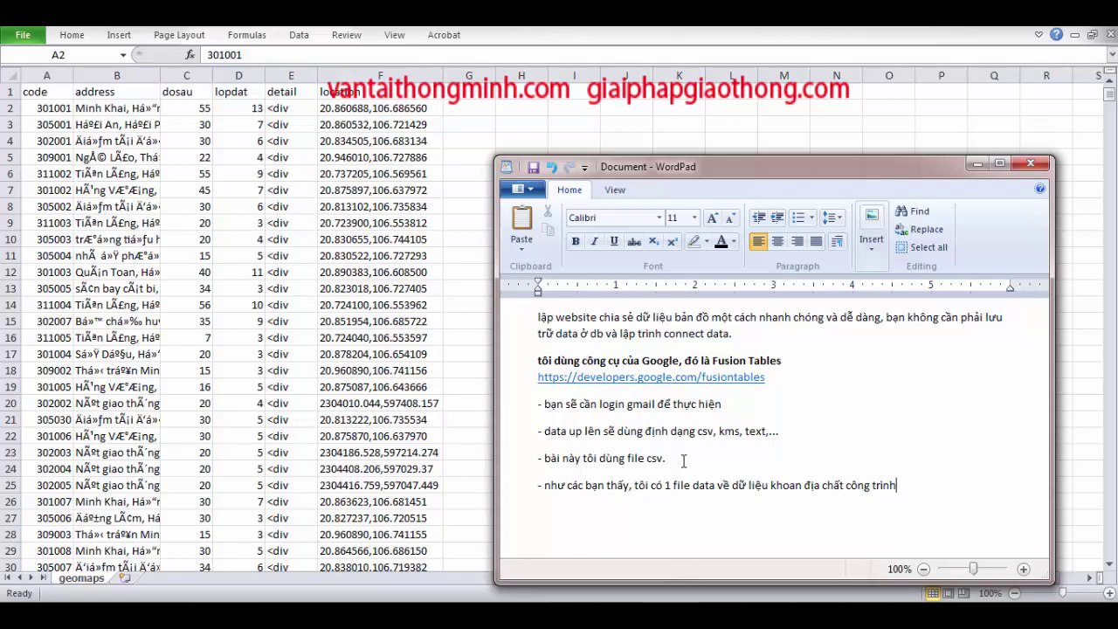
Step: Continue the note with ". bạn chú ý là trong data phải có dữ liệu và tọa độ"
type(". bạn chú ý la")
key("BackSpace")
type("à trong ")
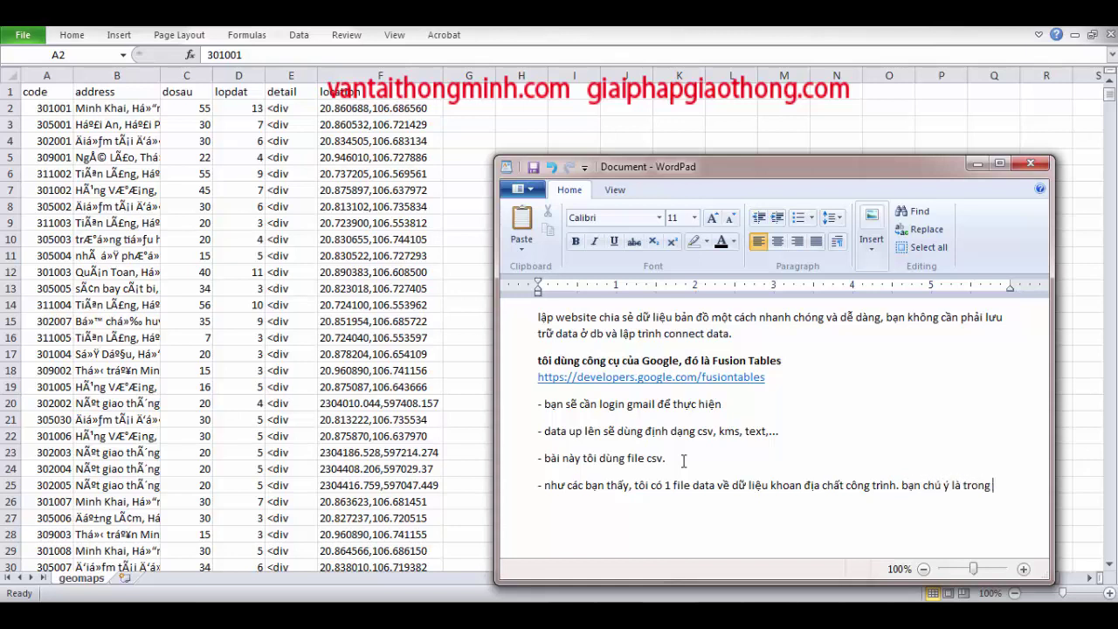
type("data pha")
type("i có dữ")
type(" liệu ")
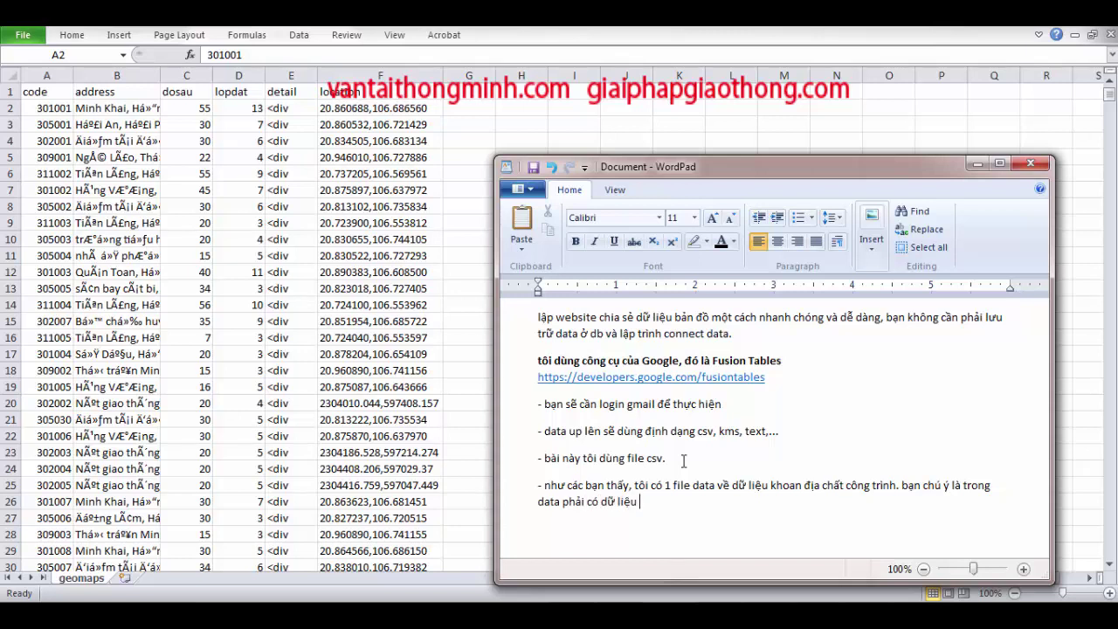
type("va")
type(" to")
type("a")
type(" độ")
Step: Finish the paragraph with ". như bạn thấy trong cột location của tôi có tọa độ" and begin a new line
type(". như ba")
type("n thấy tr")
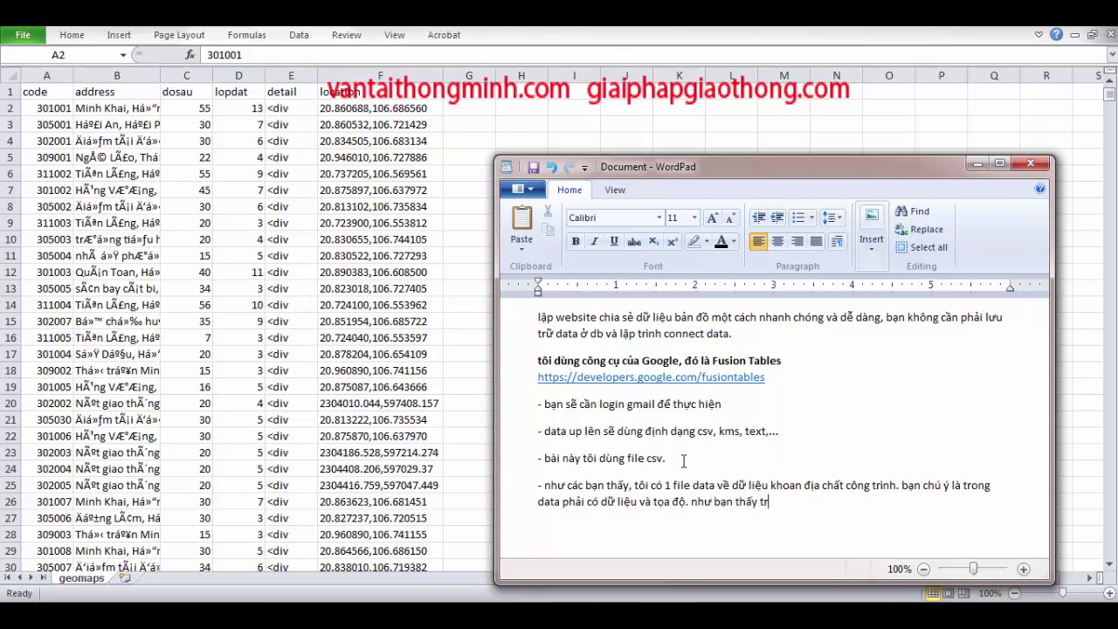
type("ong cột location của t")
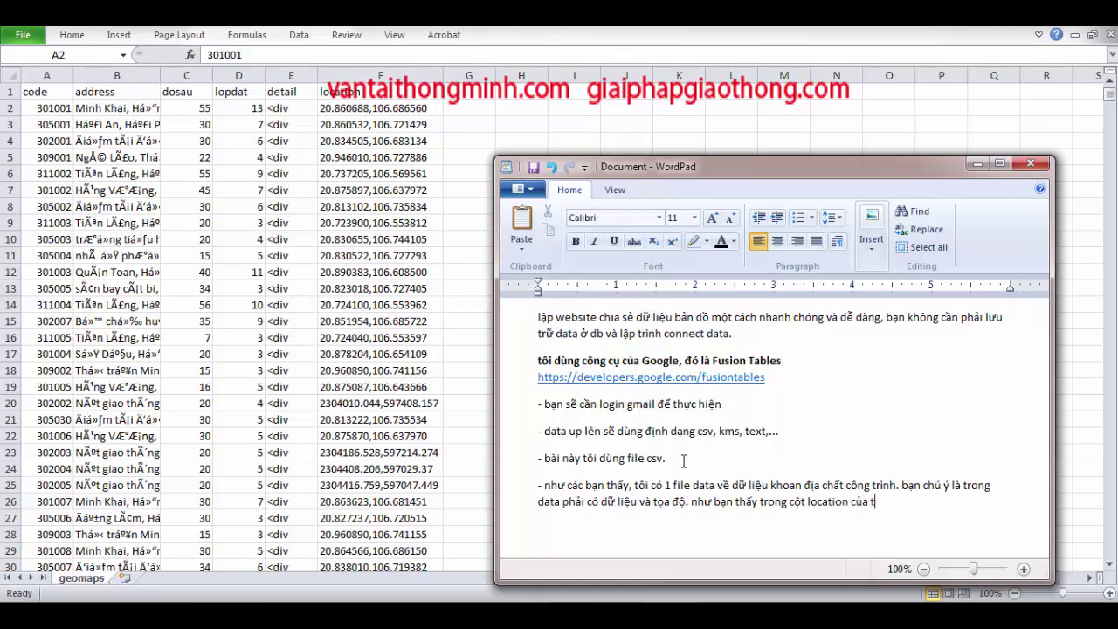
type("oio cos toaj ddo")
key("Return")
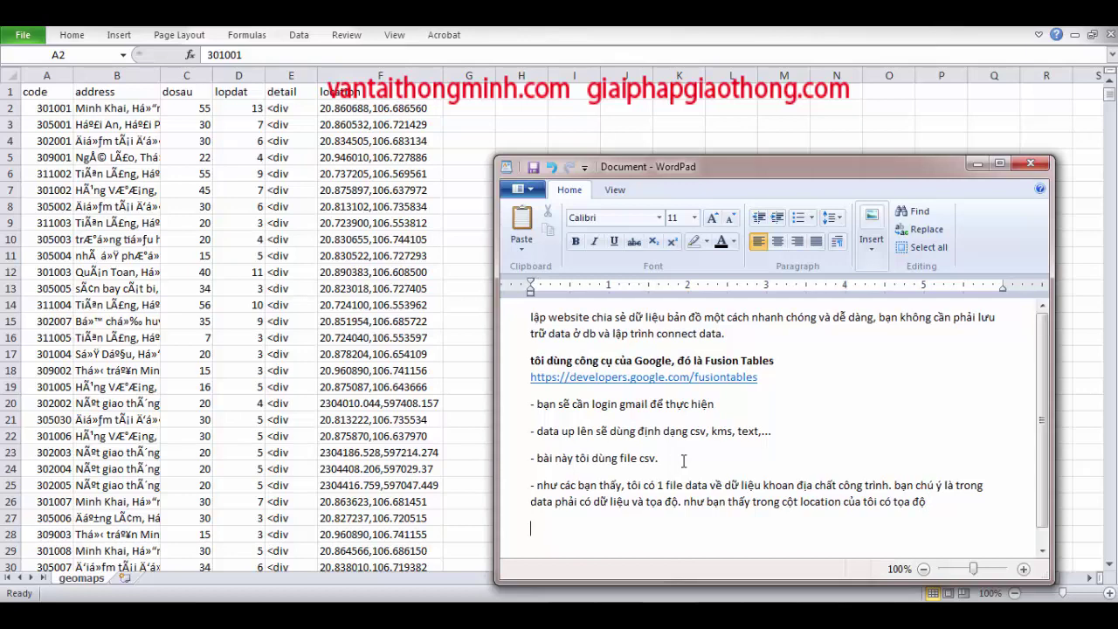
Step: Start the address column note with "- bạn thấy cột address của tôi đang bị lỗi fon"
type("-")
type(" banj thaays ")
type("coojt a")
type("d")
type("dress c")
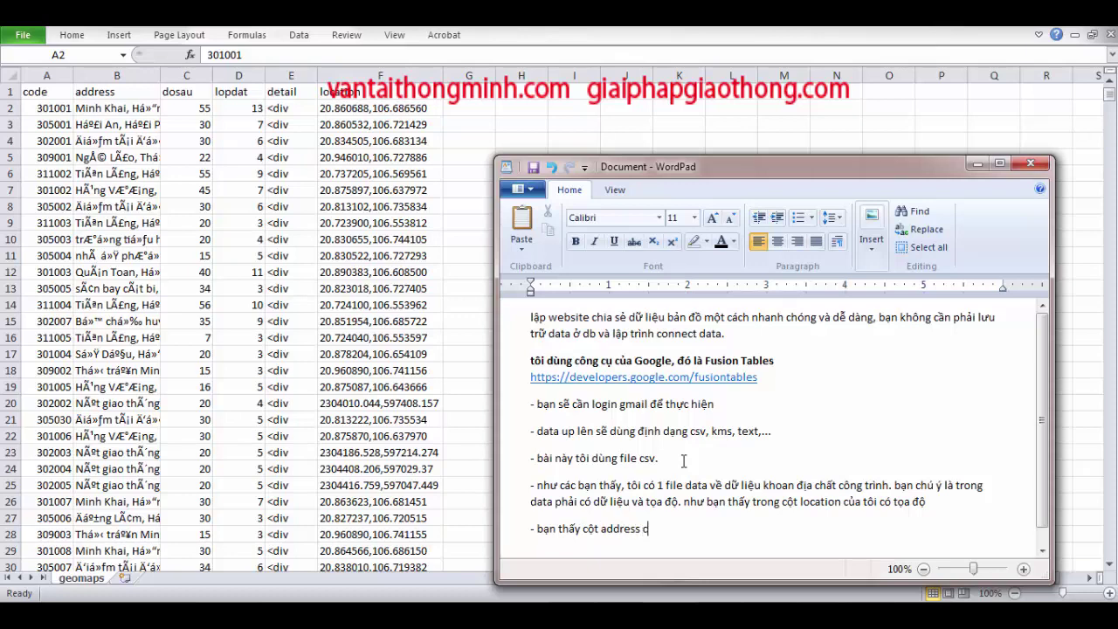
type("uar tooi ddang ")
type("bị lôi ")
type("x ")
type("fon")
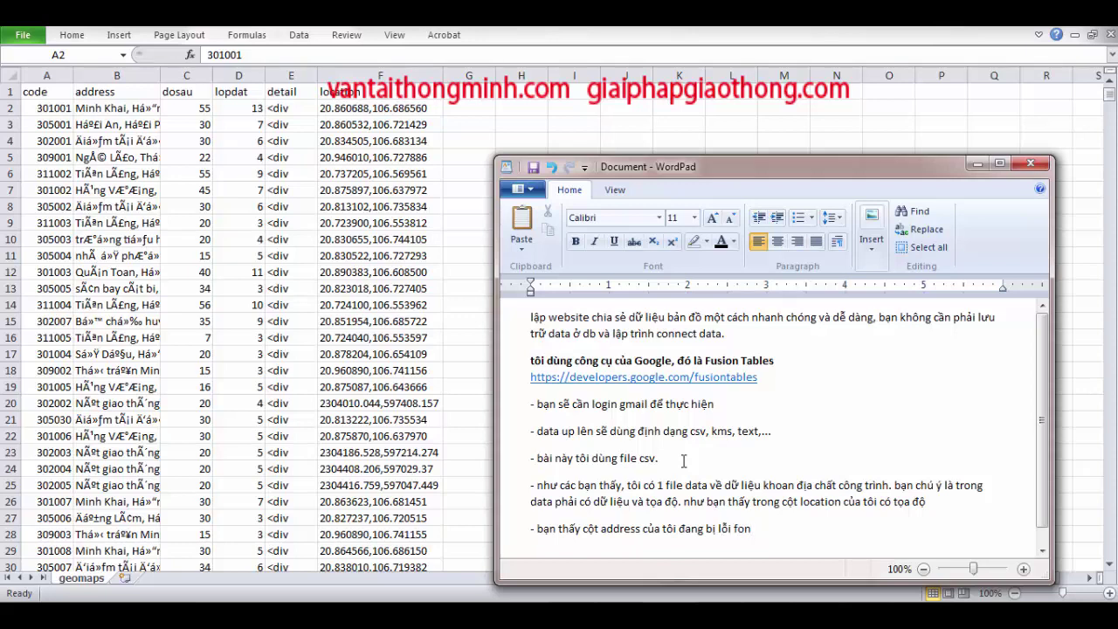
Step: Complete the word "font" and continue the note with ", thực ra nó không phải là lỗi mà tôi đang dùng utf-8"
type("t, thực ra nó không")
key("BackSpace")
key("BackSpace")
key("BackSpace")
type("ông p")
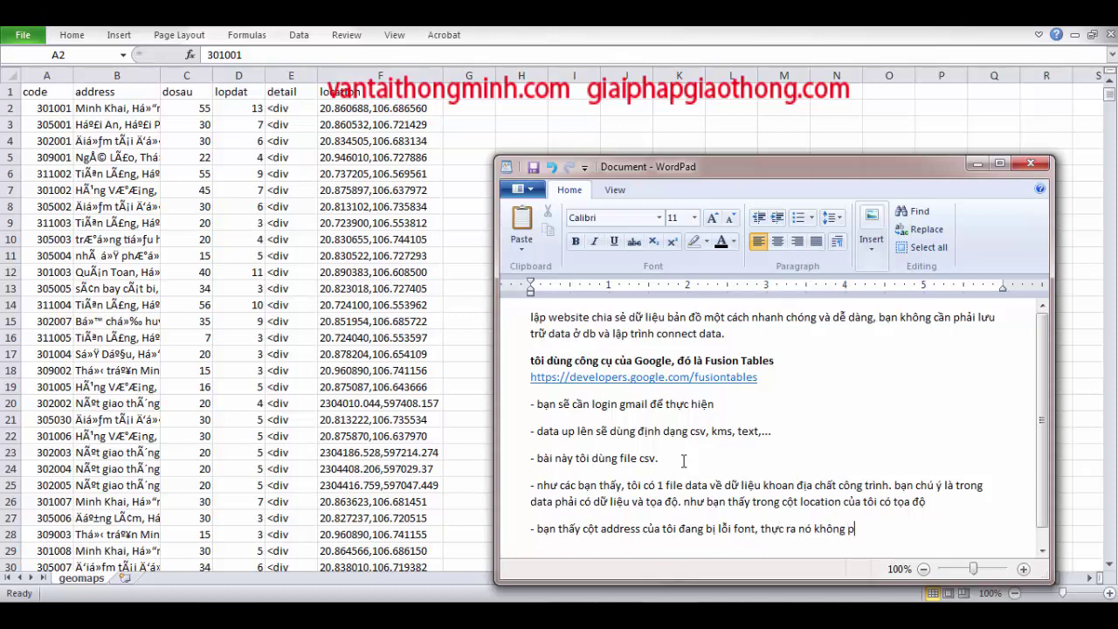
type("hải là lỗi mà tôi đang dùng u")
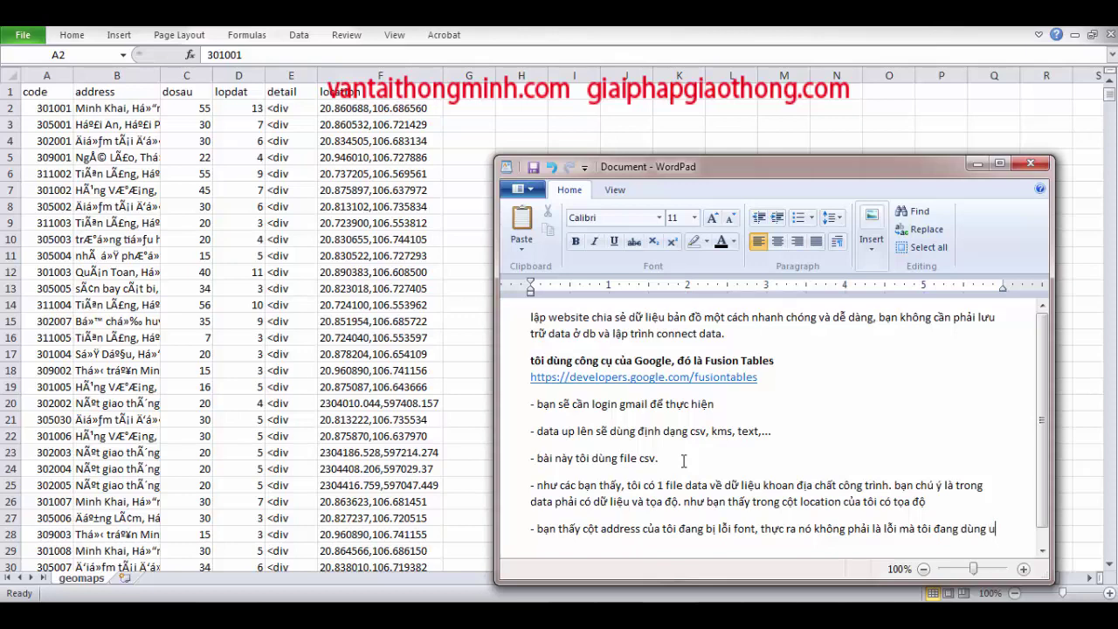
type("tf")
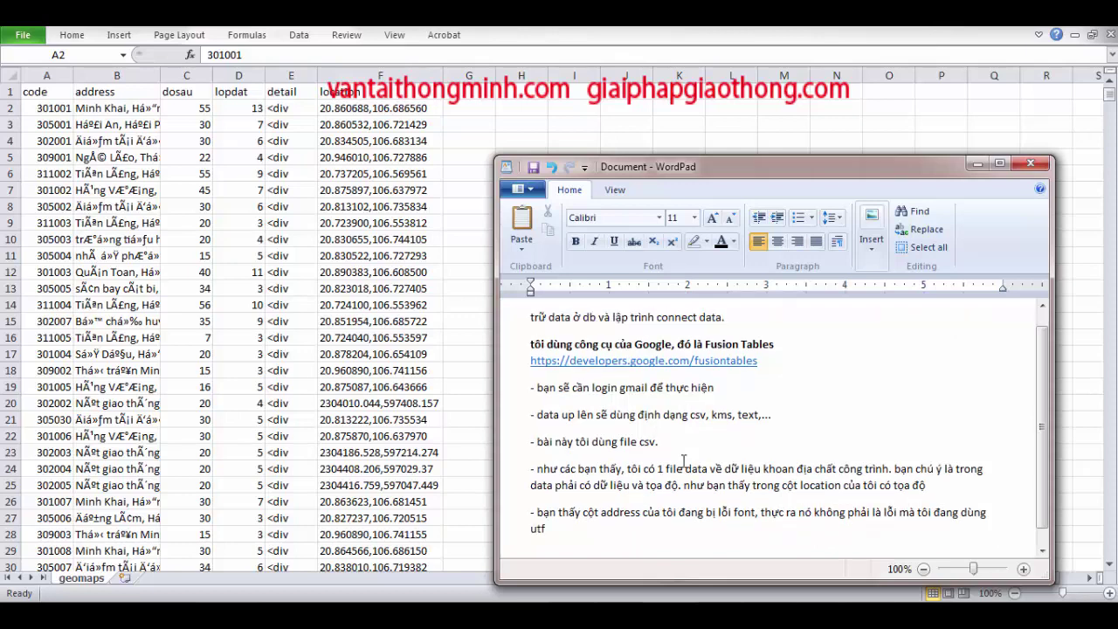
type("8")
key("Left")
type("-")
key("Return")
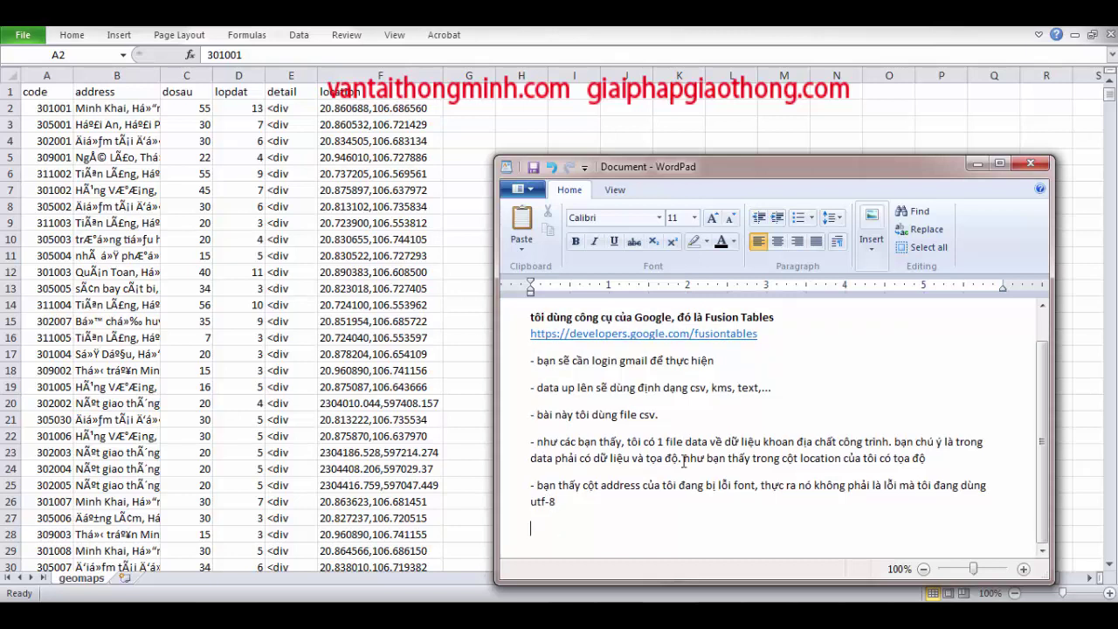
Step: Append "=> không sao cả, chút inport vào, nó sẽ hỏi font" after "utf-8" on the same line
key("BackSpace")
type("=>")
type("kh6ong sa")
key("BackSpace")
key("BackSpace")
key("BackSpace")
key("BackSpace")
type("chu")
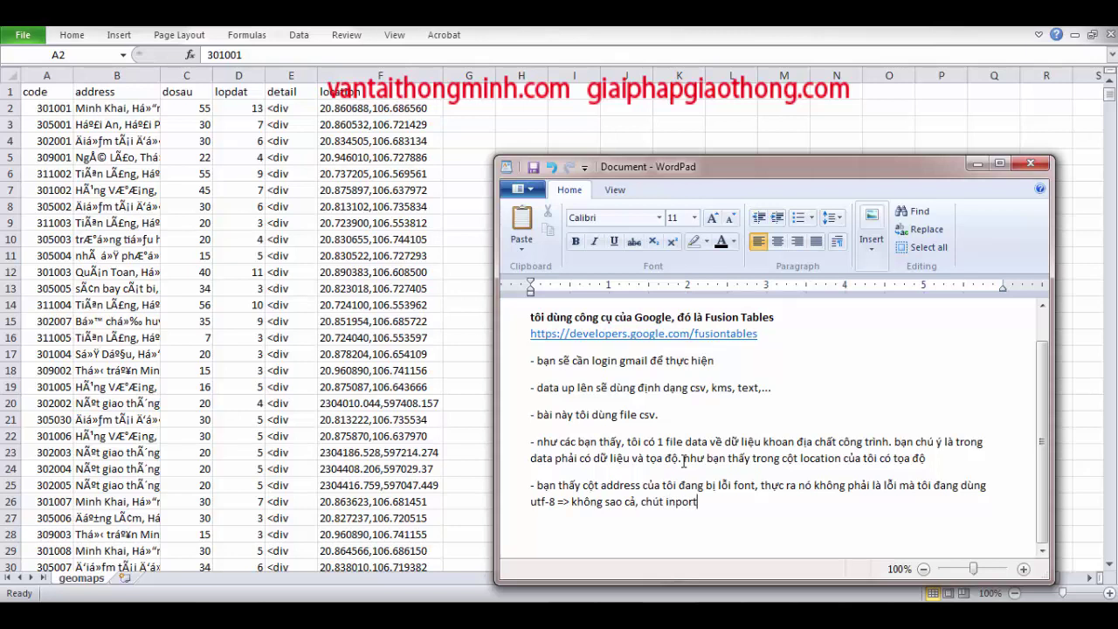
type("t inport vào ")
type("nó sẽ hỏi font")
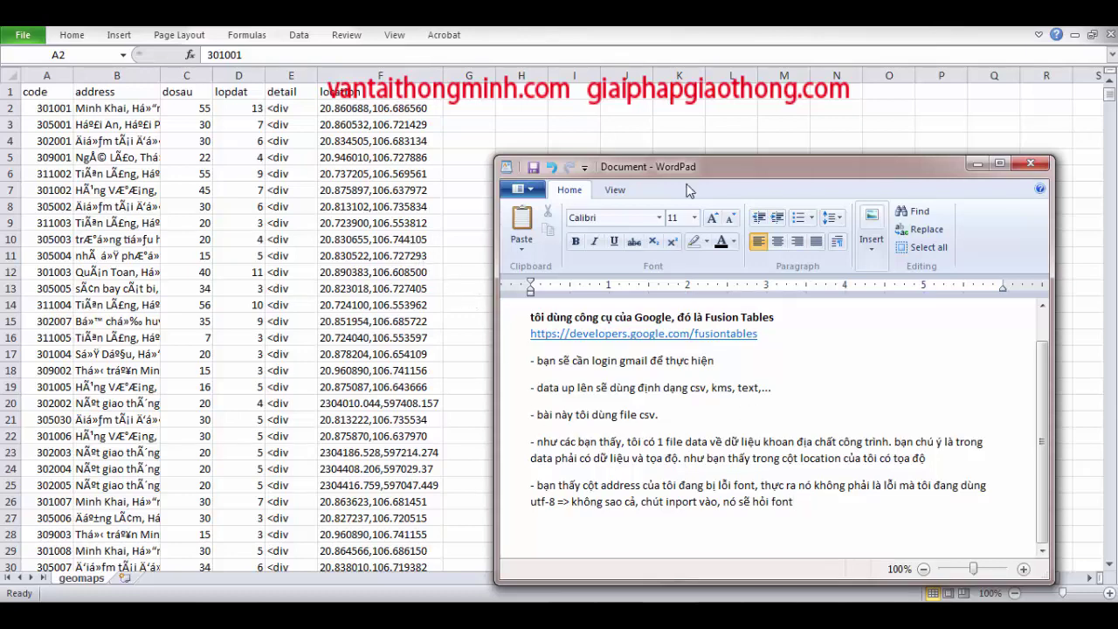
Step: Switch to the geomaps spreadsheet and examine how the text is encoded in several address column cells
left_click(840, 131)
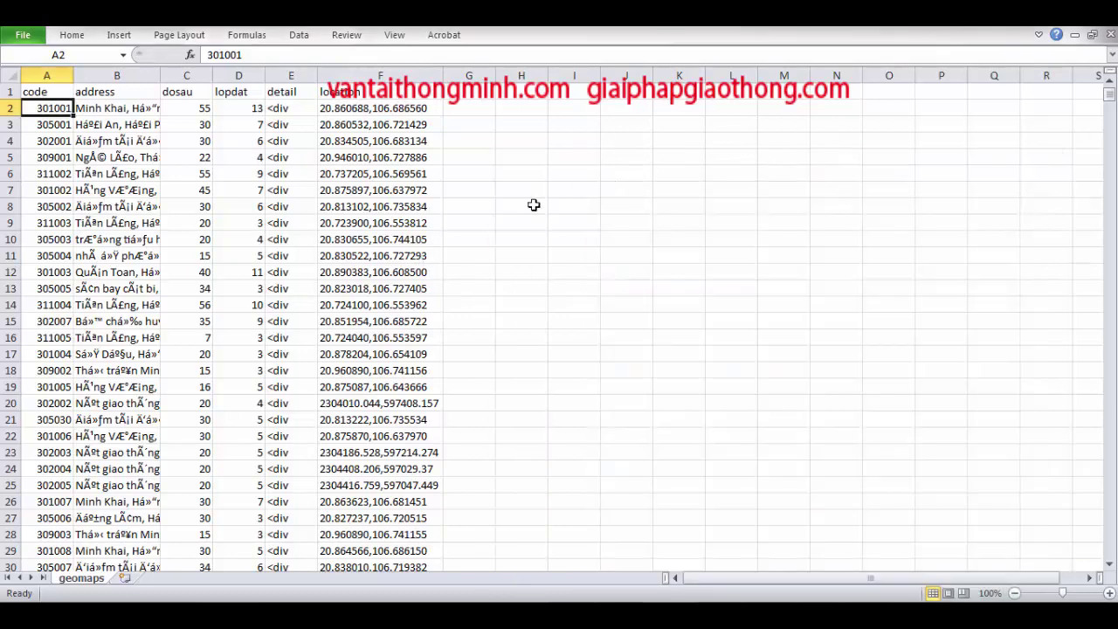
left_click(125, 237)
left_click(131, 206)
left_click(131, 172)
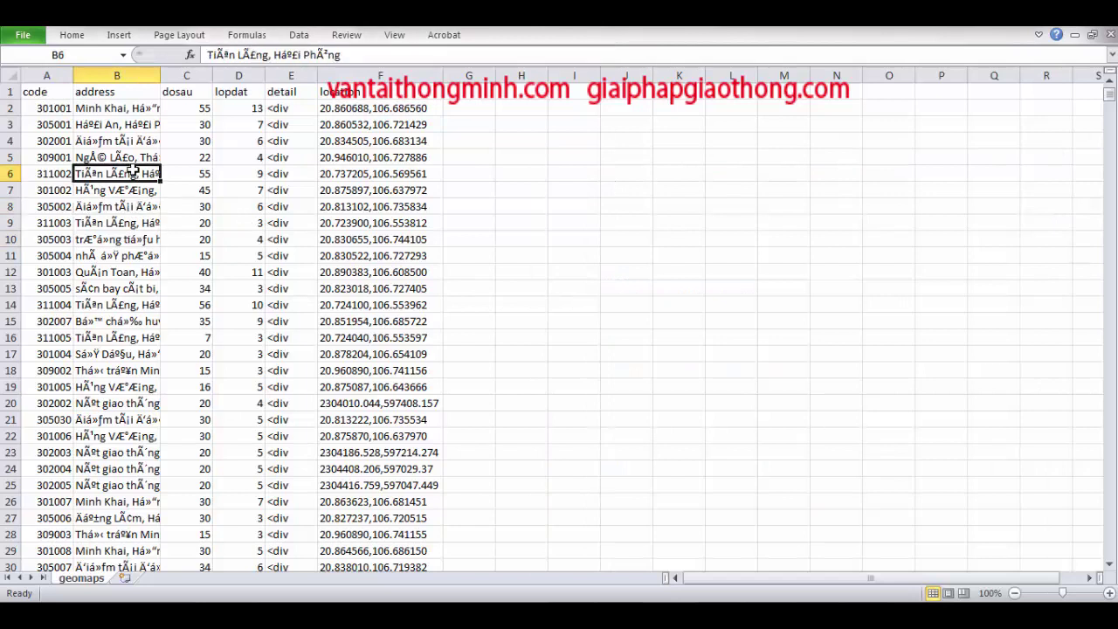
left_click(115, 266)
left_click(117, 318)
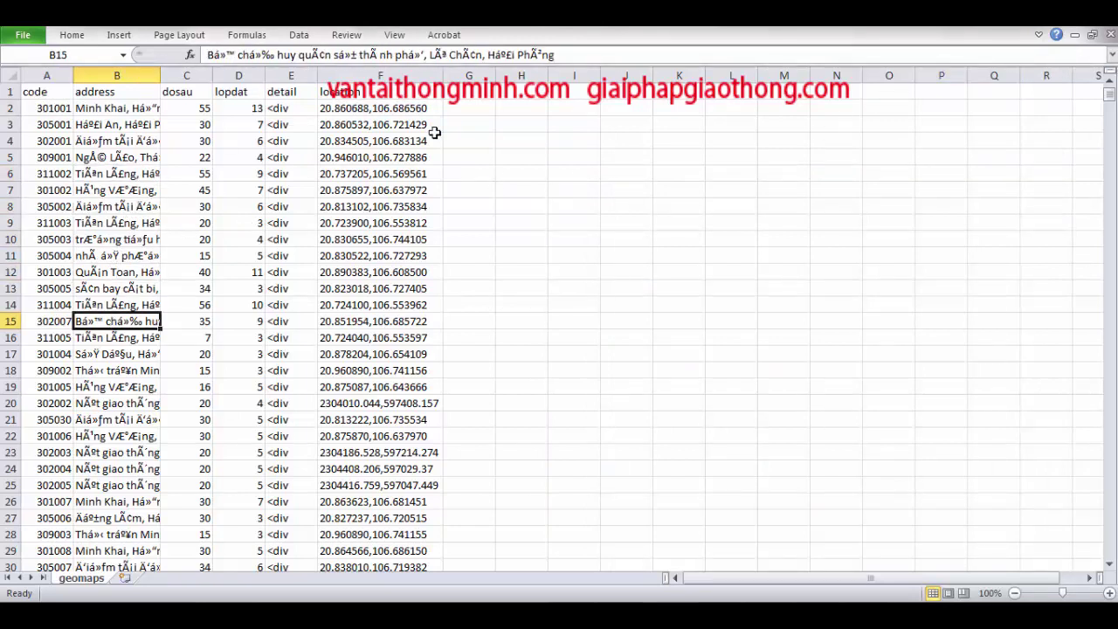
Step: Enlarge row 2 and the detail column to read the HTML in cell E2, and close the geomaps workbook
left_click(285, 107)
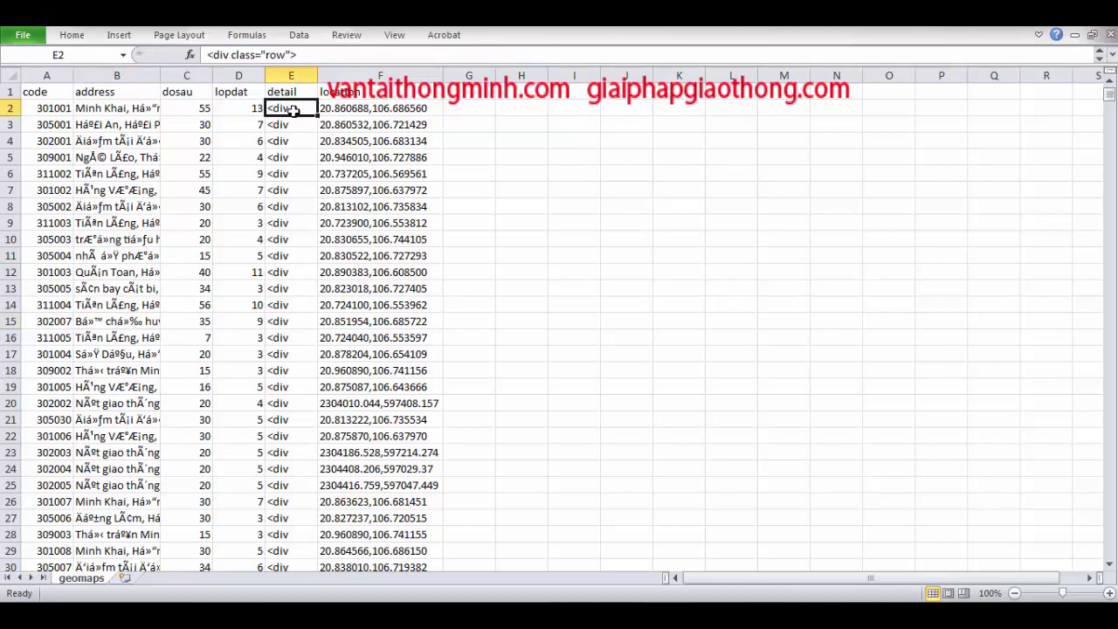
left_click_drag(11, 116, 17, 302)
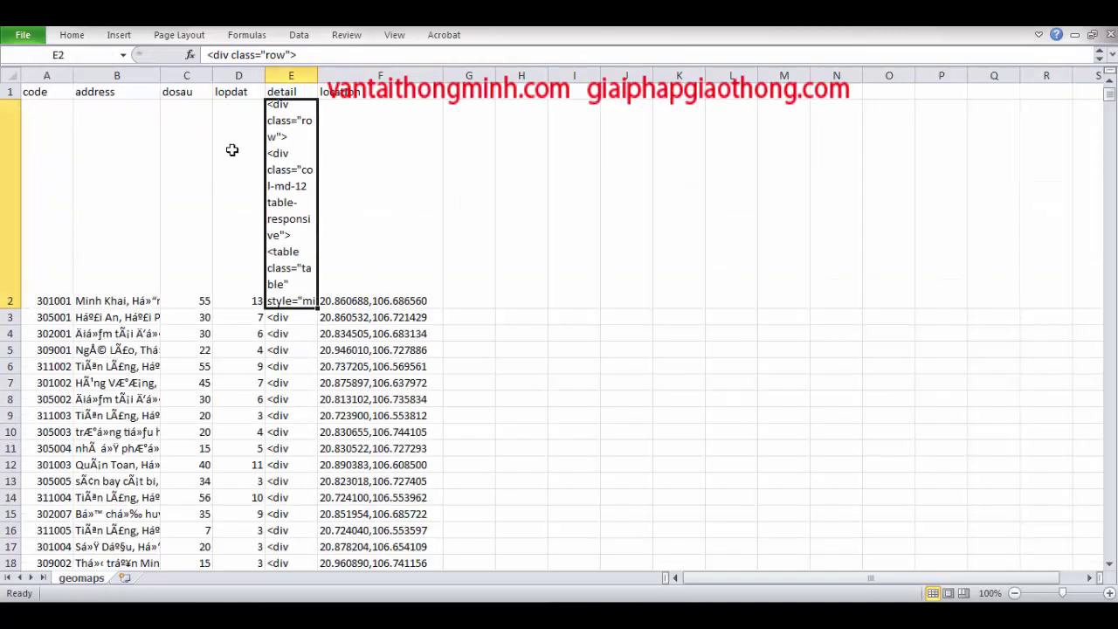
left_click_drag(320, 67, 502, 68)
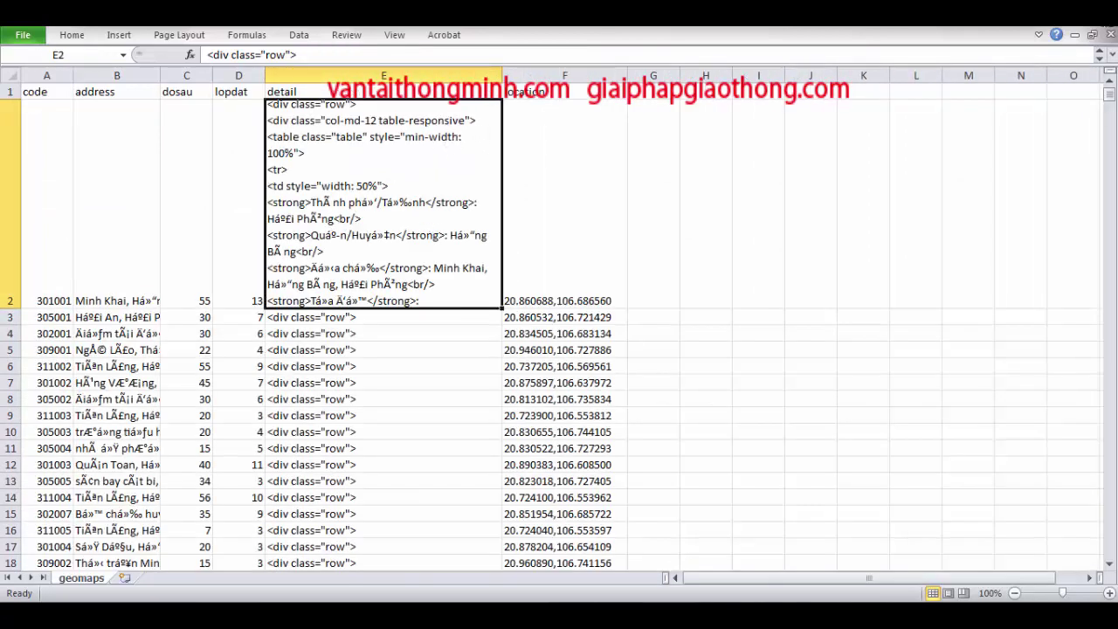
key("alt+F4")
left_click(558, 333)
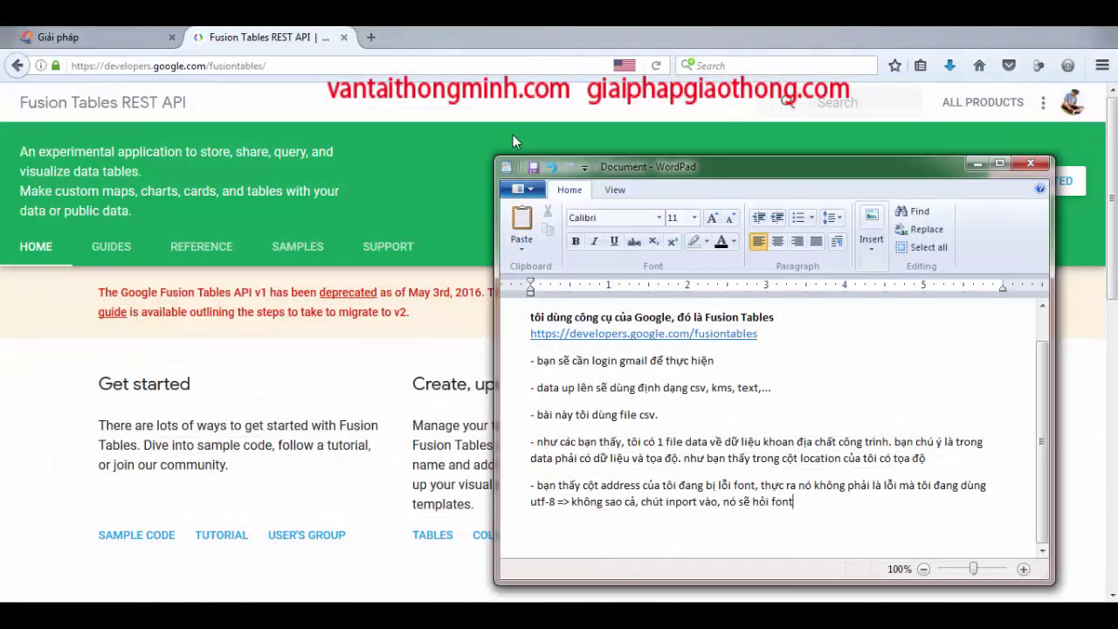
Step: Switch to the browser, open the Fusion Tables API Get Started guide, and examine its introduction, concepts, operations and request sections
left_click(513, 135)
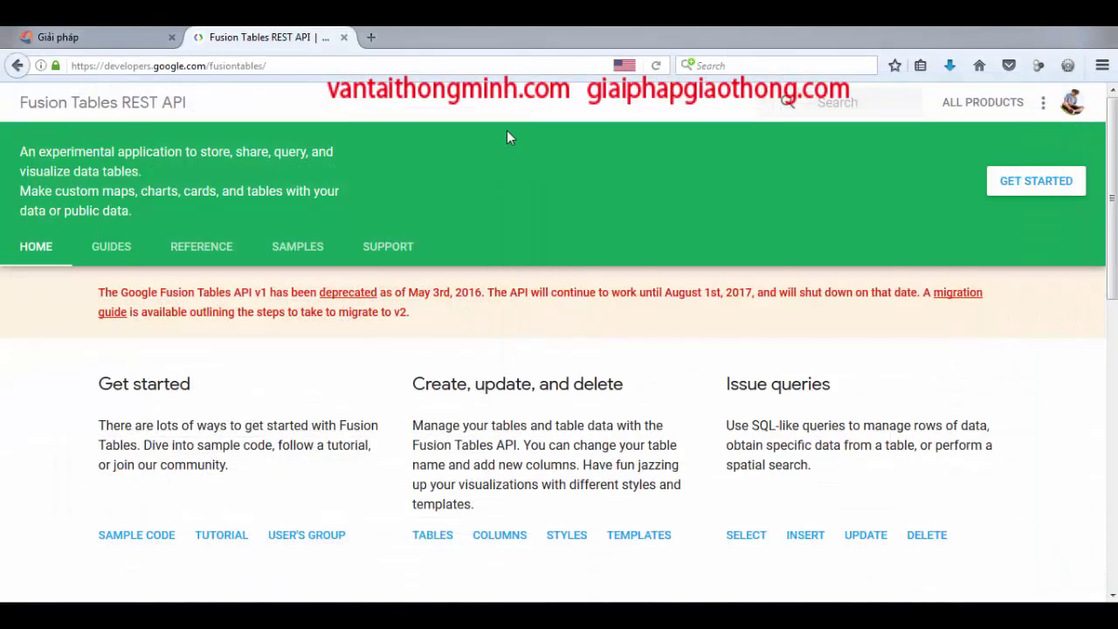
left_click(1026, 180)
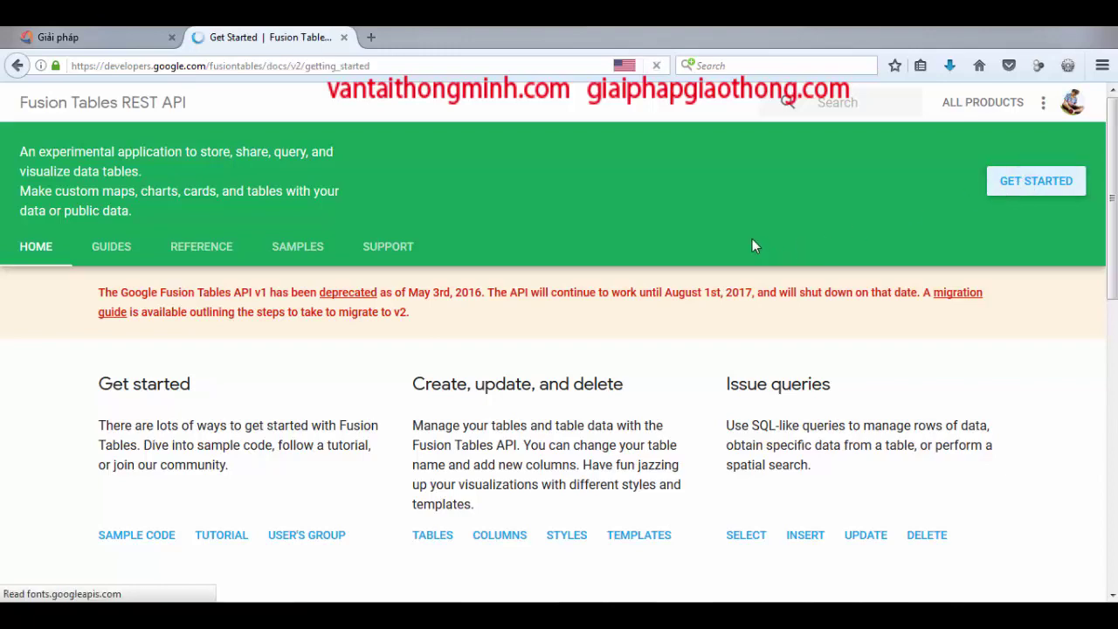
scroll(381, 323, "down", 2)
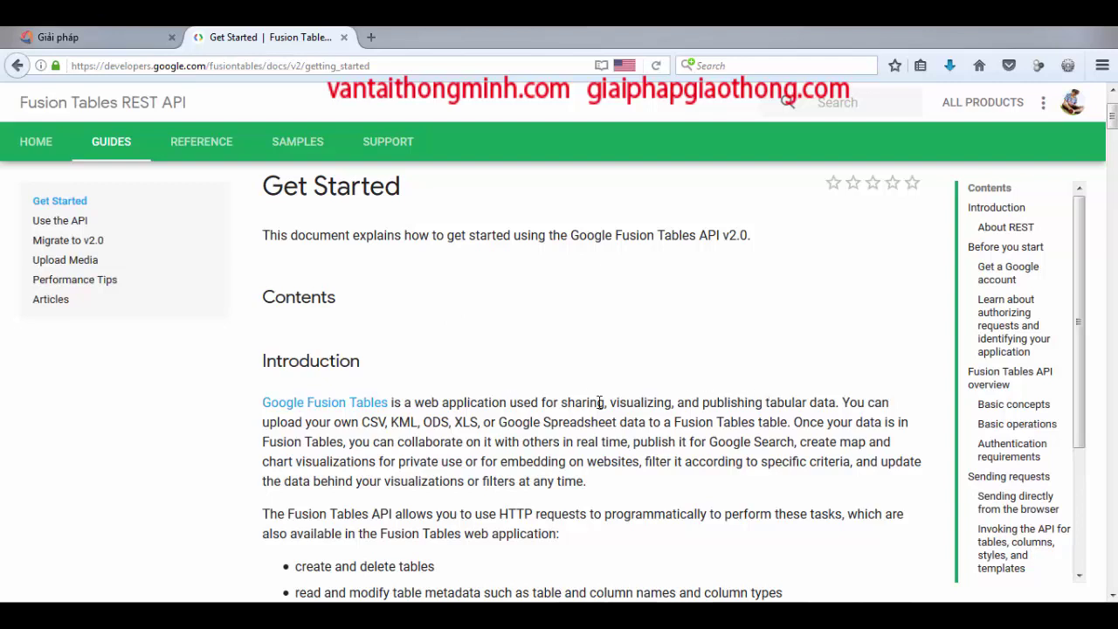
scroll(524, 406, "down", 2)
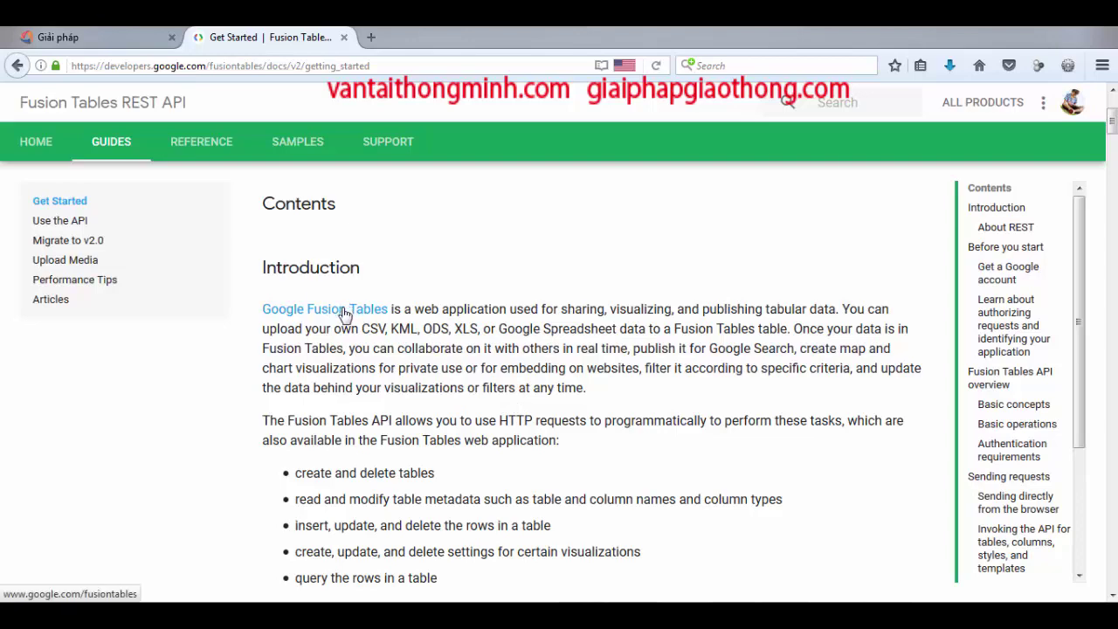
scroll(437, 332, "down", 7)
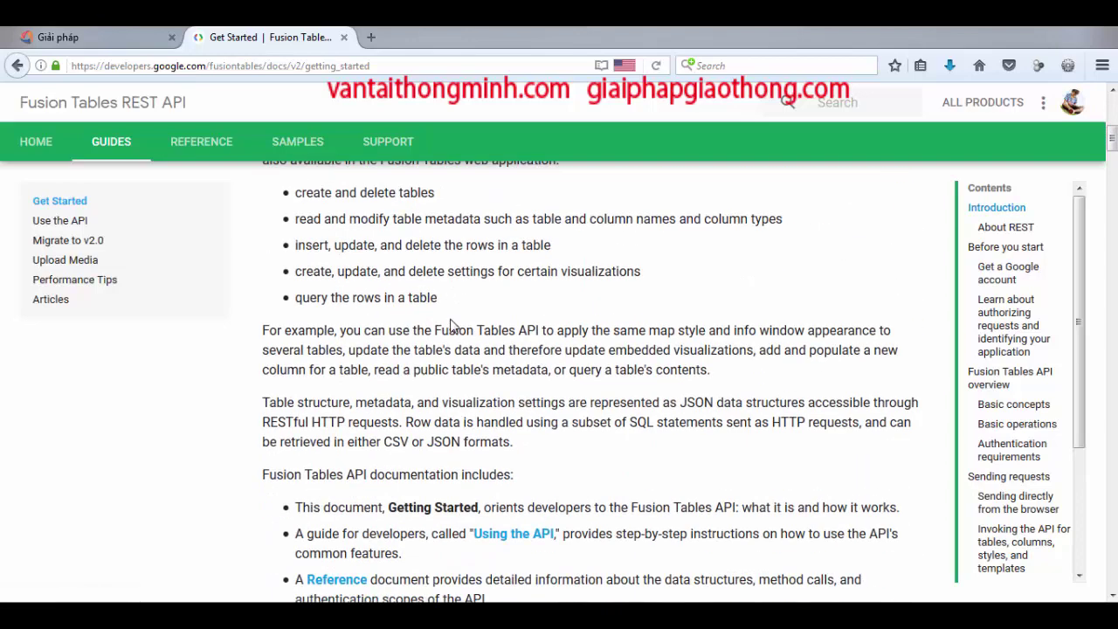
scroll(450, 330, "down", 3)
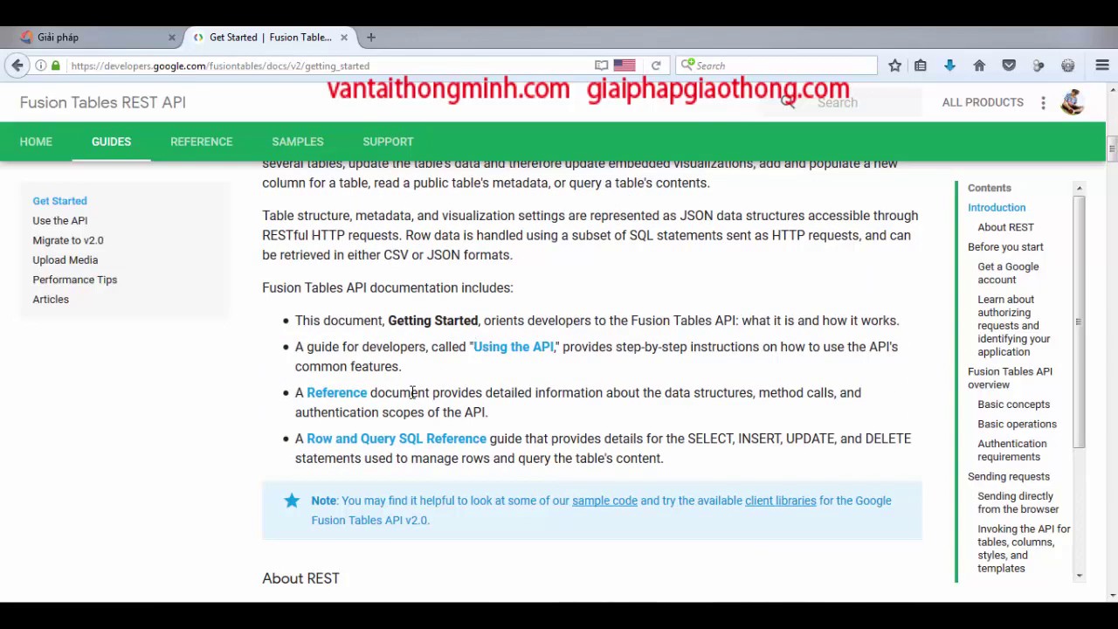
scroll(418, 388, "down", 8)
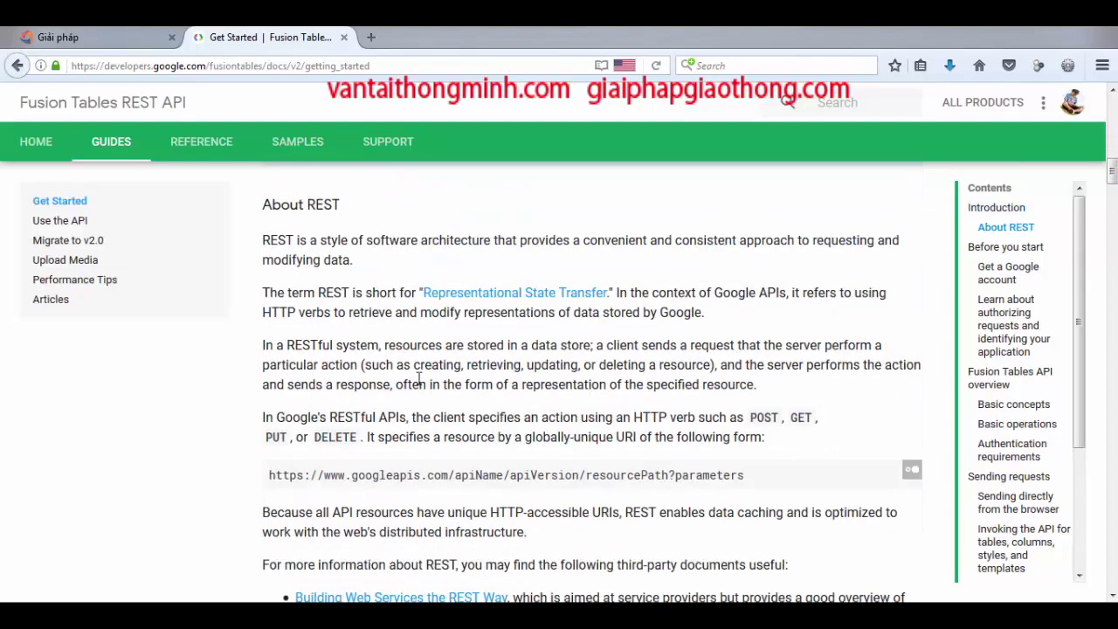
scroll(419, 381, "down", 12)
scroll(417, 373, "down", 20)
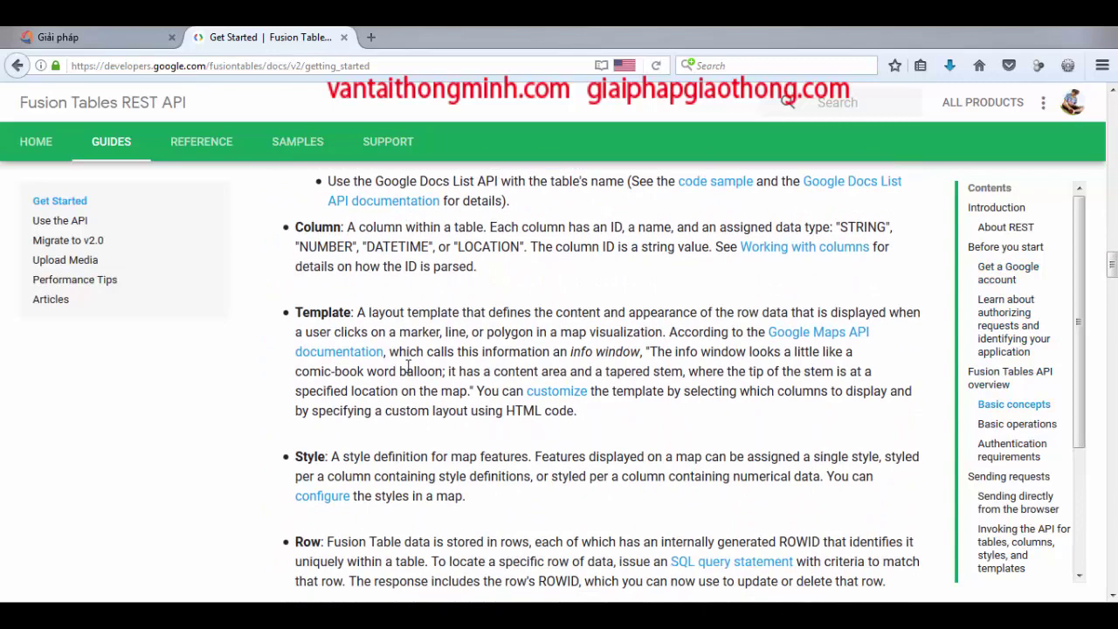
scroll(406, 369, "down", 6)
scroll(403, 377, "down", 12)
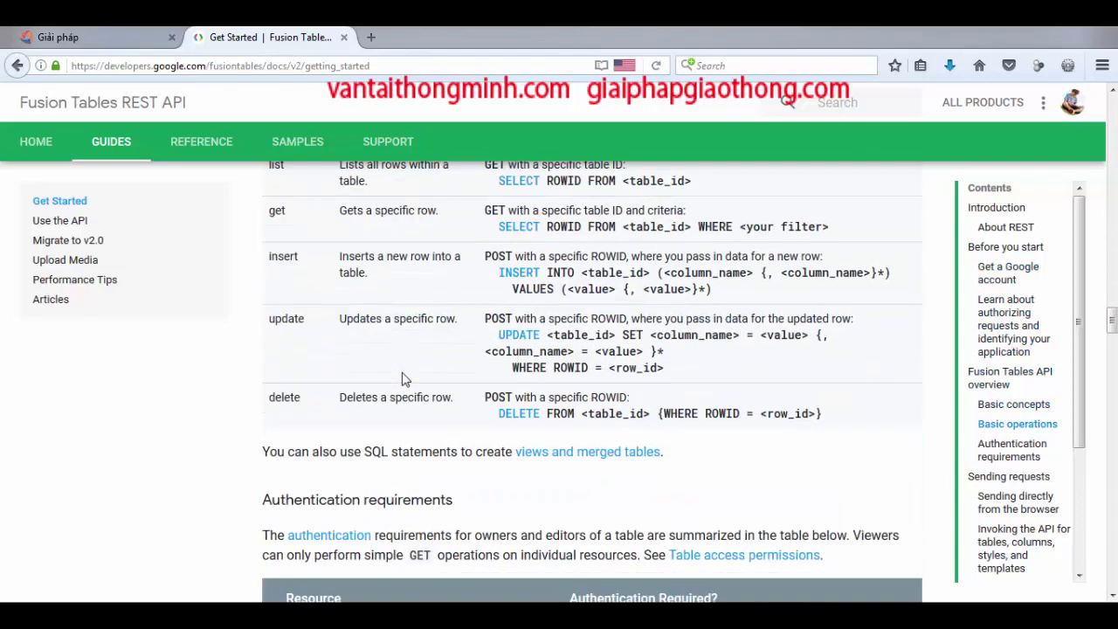
scroll(405, 380, "down", 20)
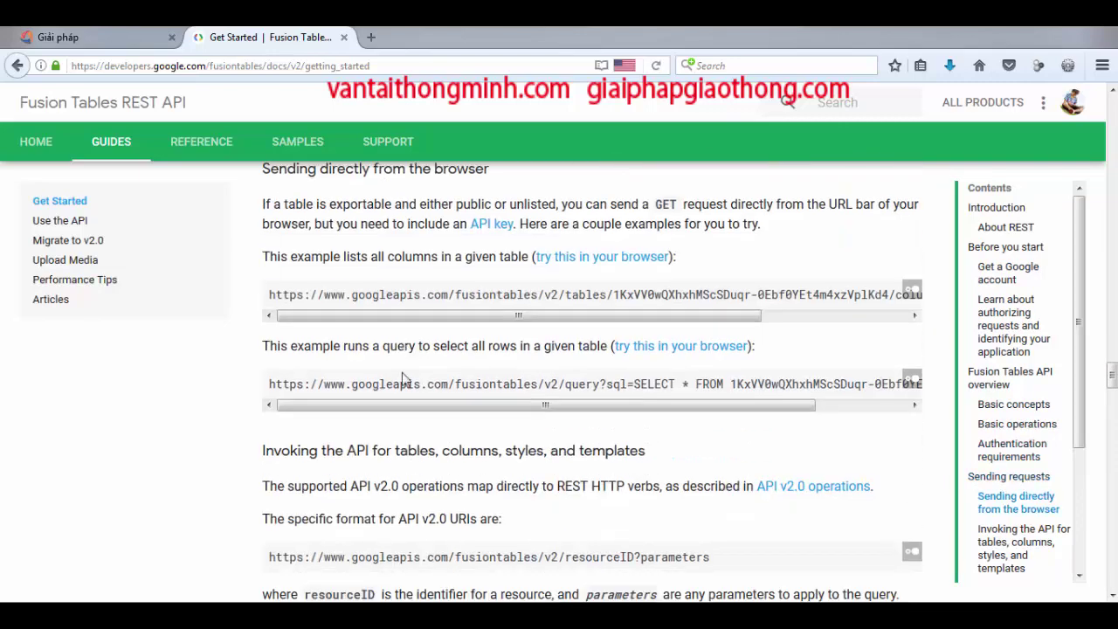
scroll(402, 371, "up", 20)
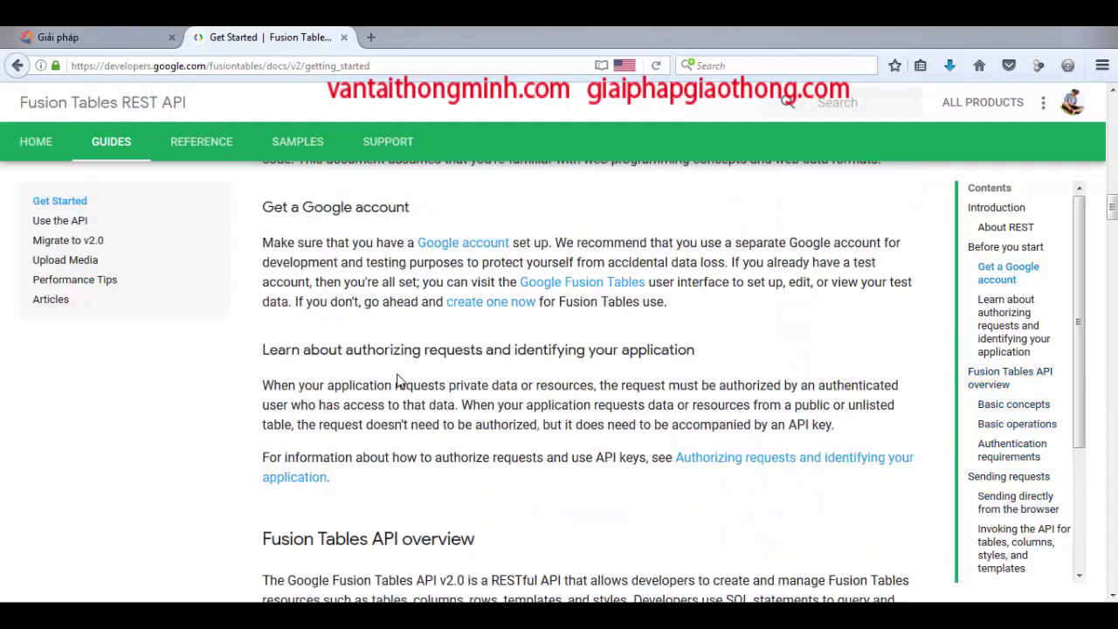
scroll(395, 381, "up", 5)
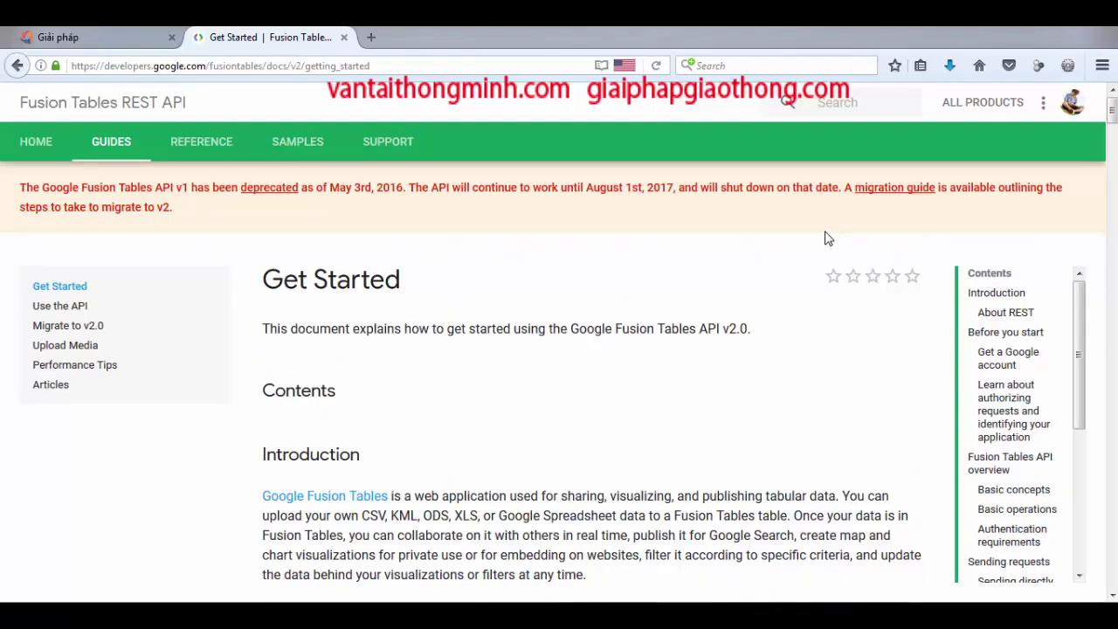
Step: Open the migration guide for Fusion Tables API version 2.0 and read its upgrade, migration steps and authorization sections
left_click(877, 189)
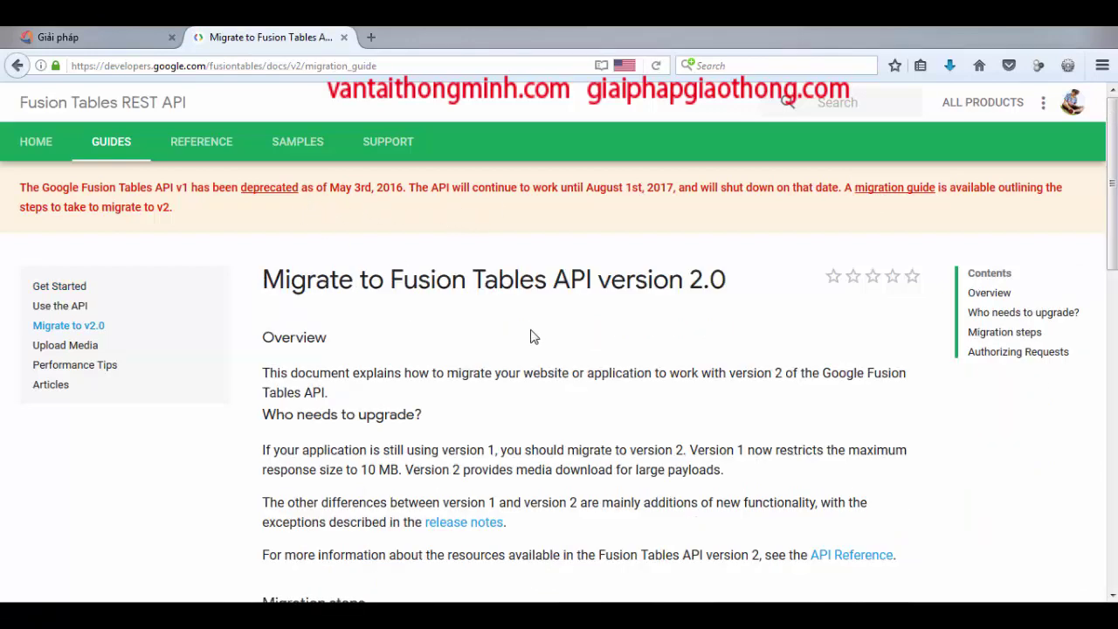
scroll(559, 345, "down", 2)
scroll(765, 354, "down", 2)
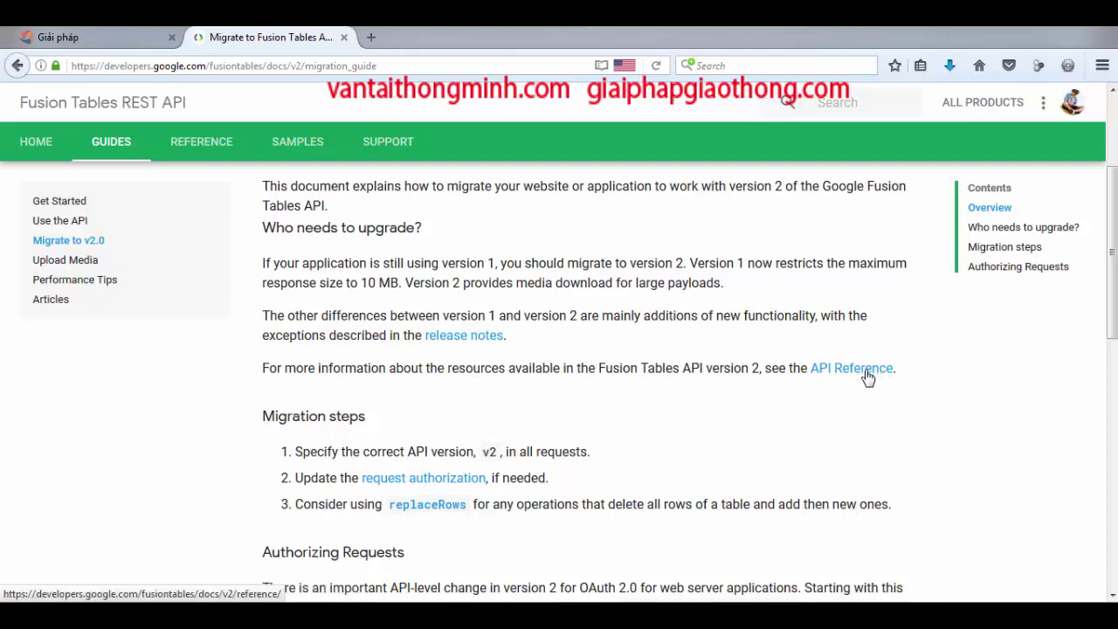
scroll(686, 419, "down", 5)
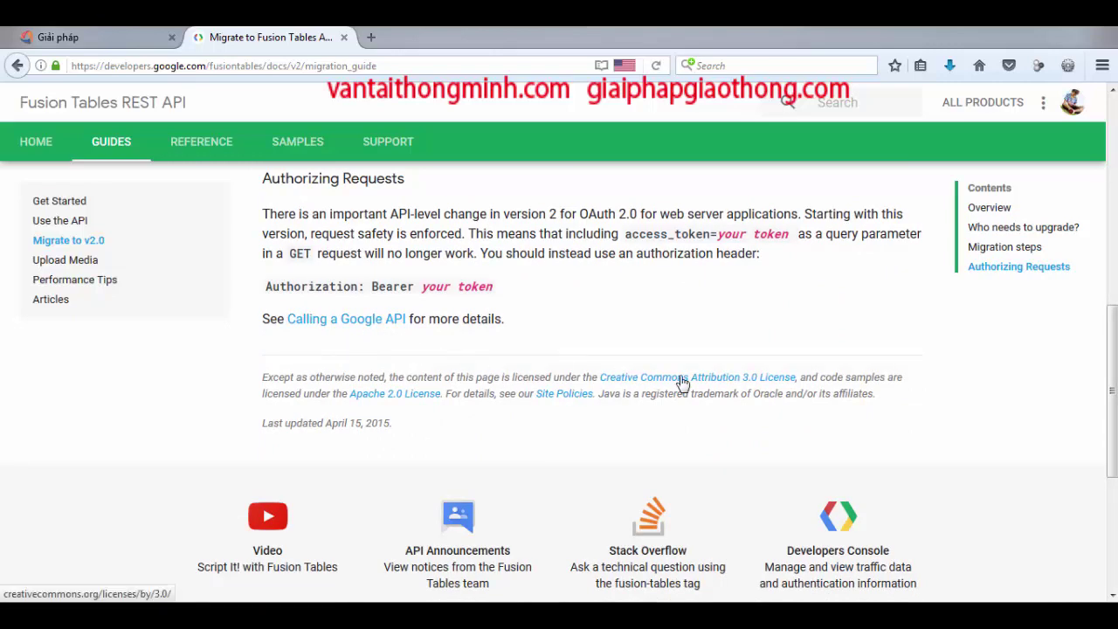
scroll(678, 387, "up", 10)
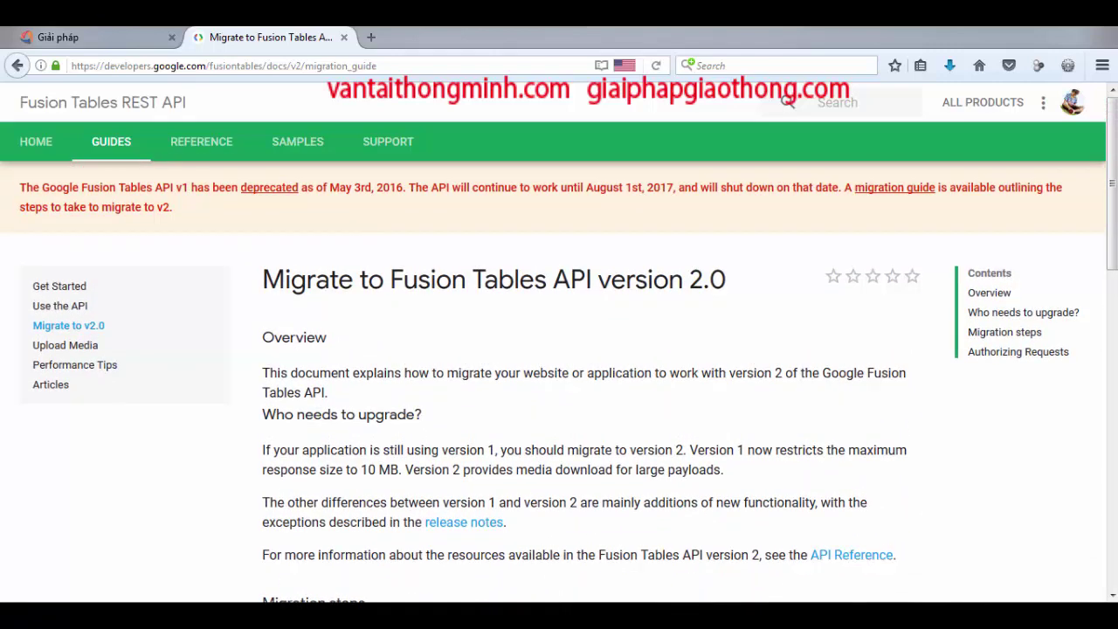
Step: Switch to WordPad and add the note "- có vẻ như tôi truy cập chưa đúng link rồi ^^" on a new line
key("alt+Tab")
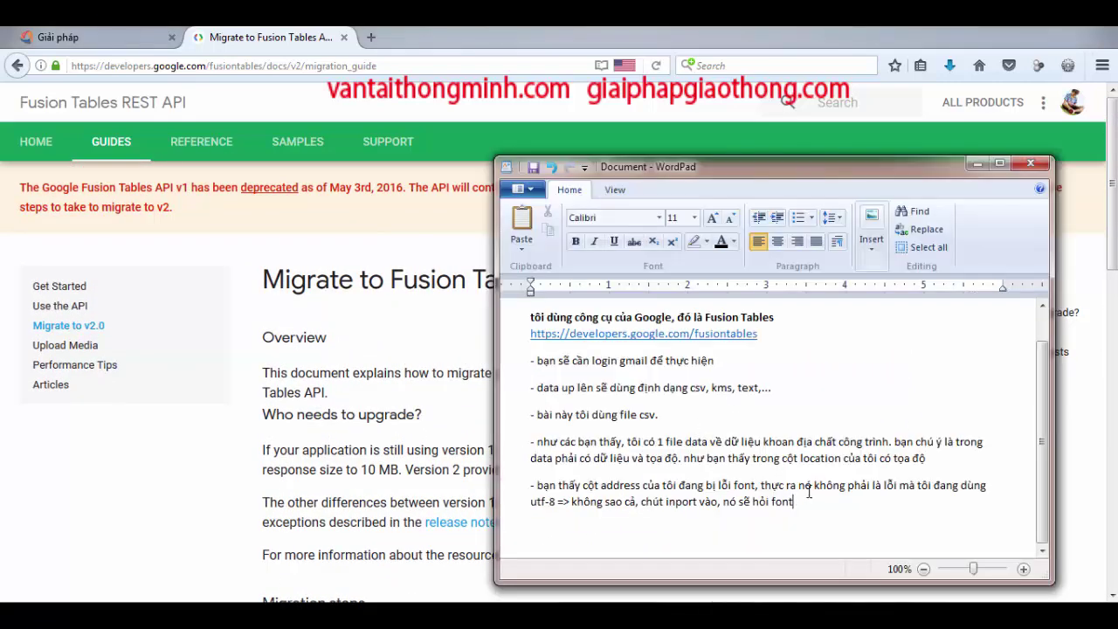
key("Return")
type("- có vẻ như tôi")
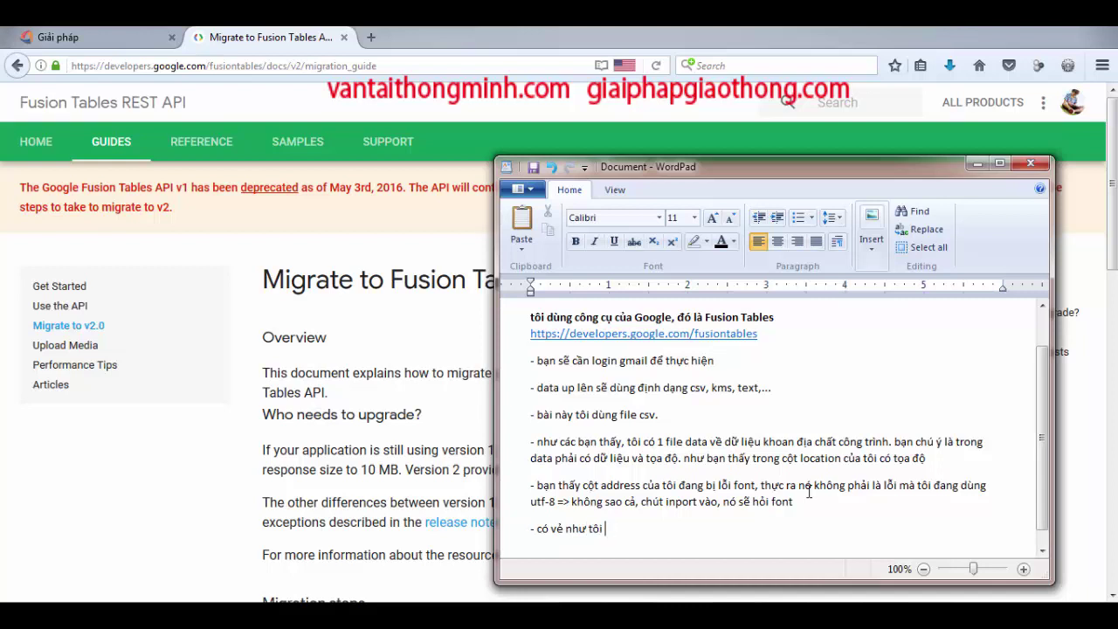
type("chua đung link rồi ^^")
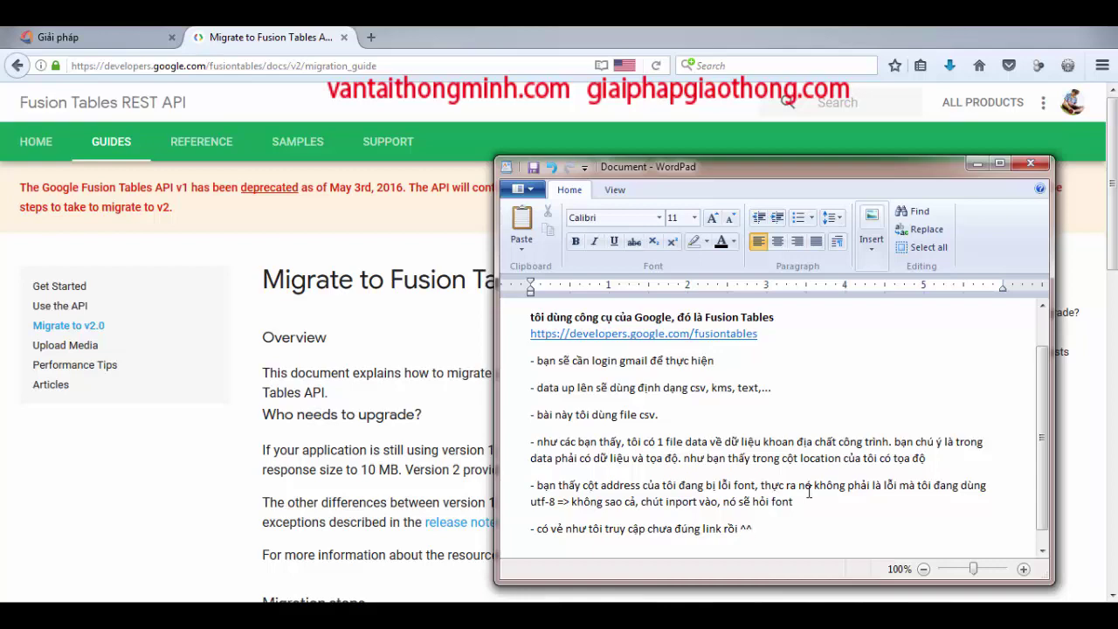
key("Return")
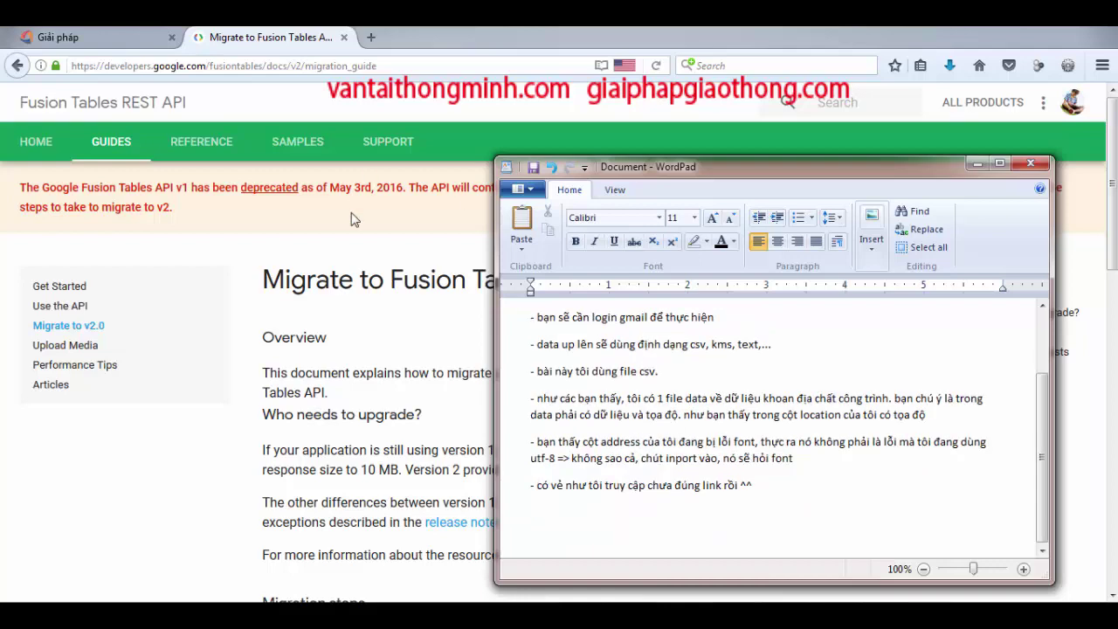
Step: Return to the Google results for Fusion Tables in the browser and open the About Fusion Tables page from Google Support
left_click(352, 354)
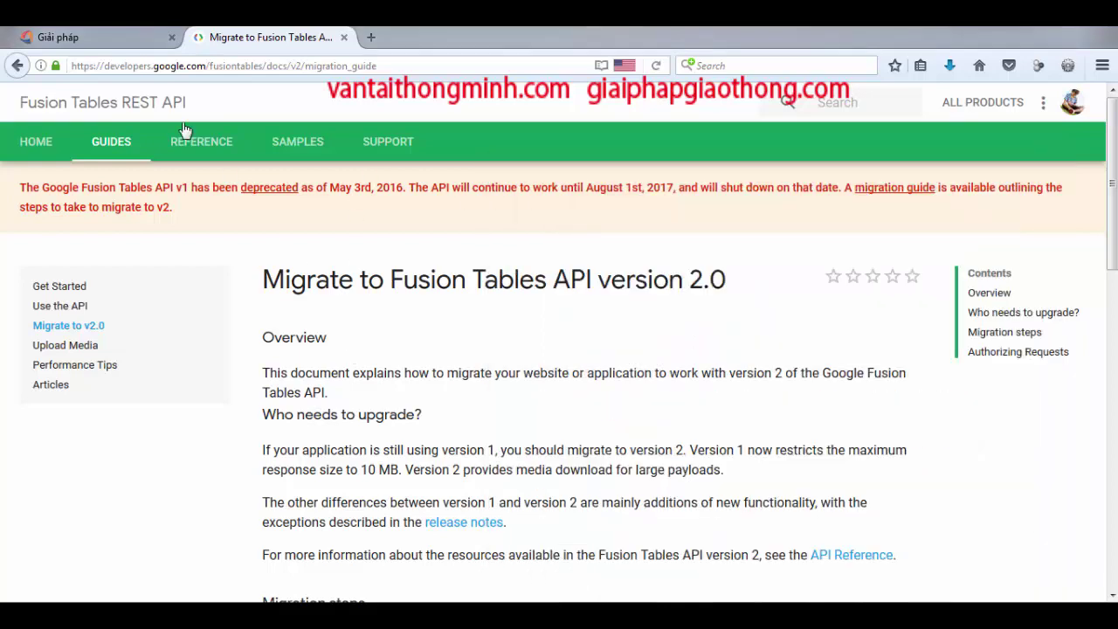
left_click(17, 67)
left_click(17, 68)
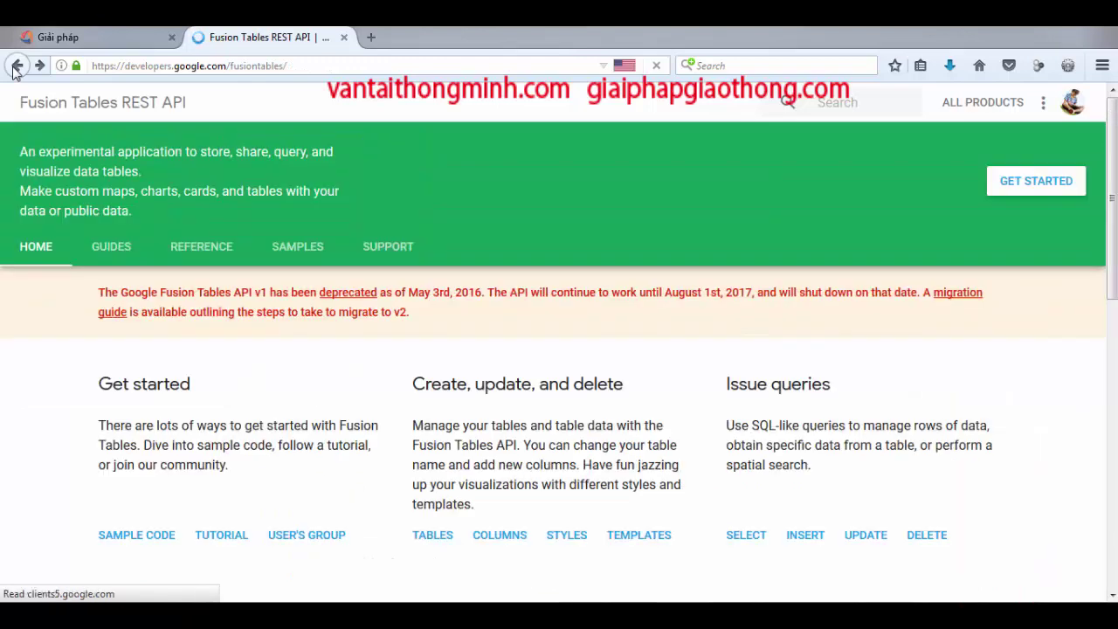
left_click(17, 67)
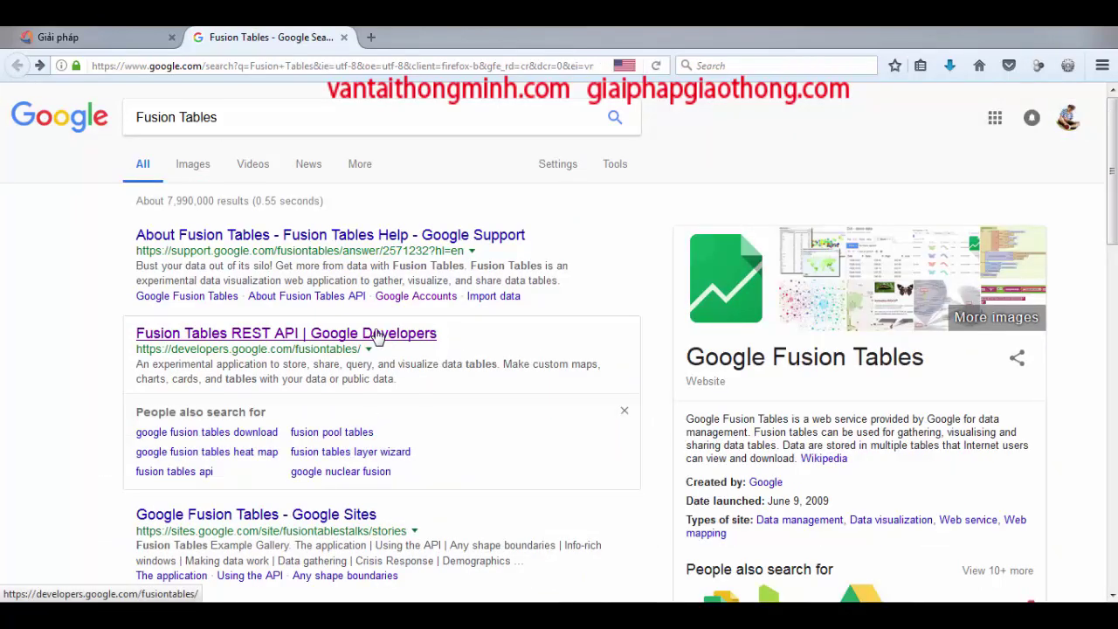
left_click(428, 237)
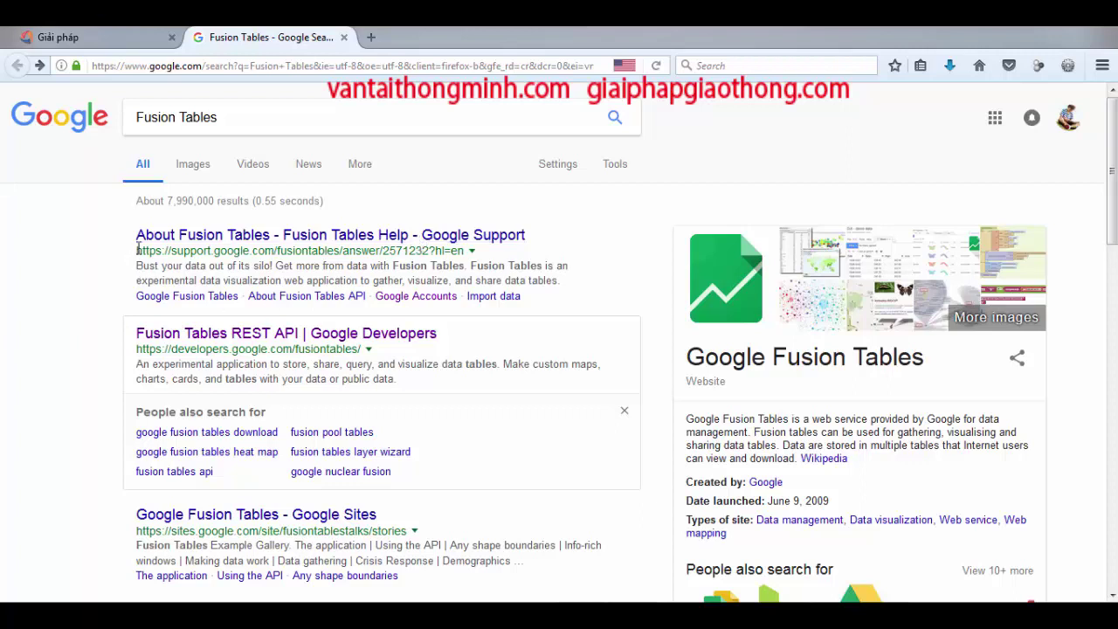
left_click_drag(137, 249, 464, 250)
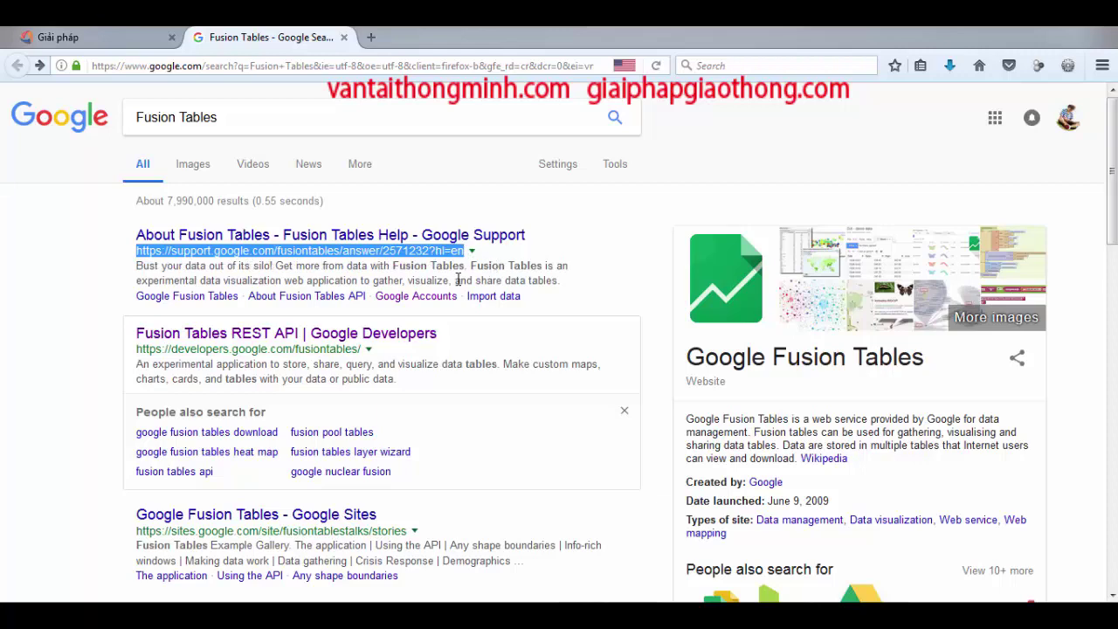
left_click(441, 235)
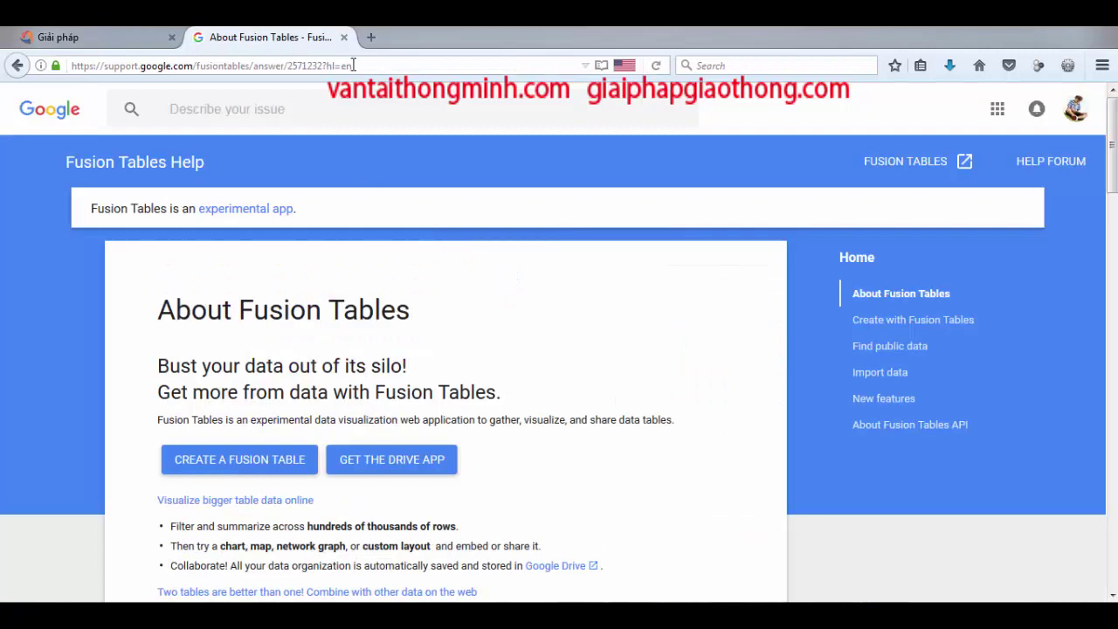
left_click(360, 63)
key("ctrl+c")
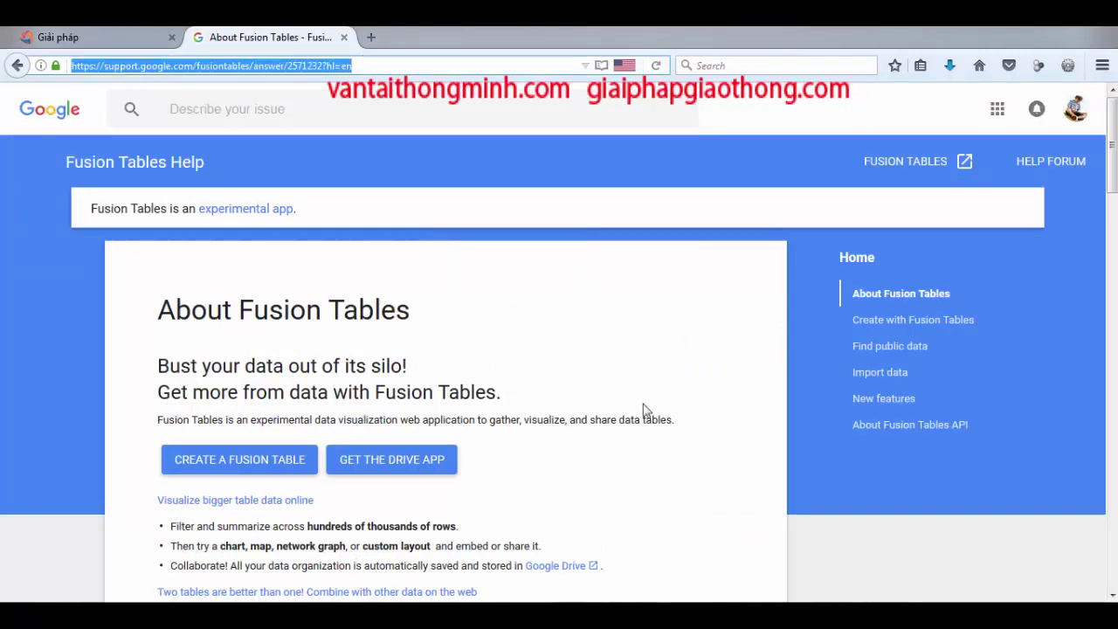
key("alt+Tab")
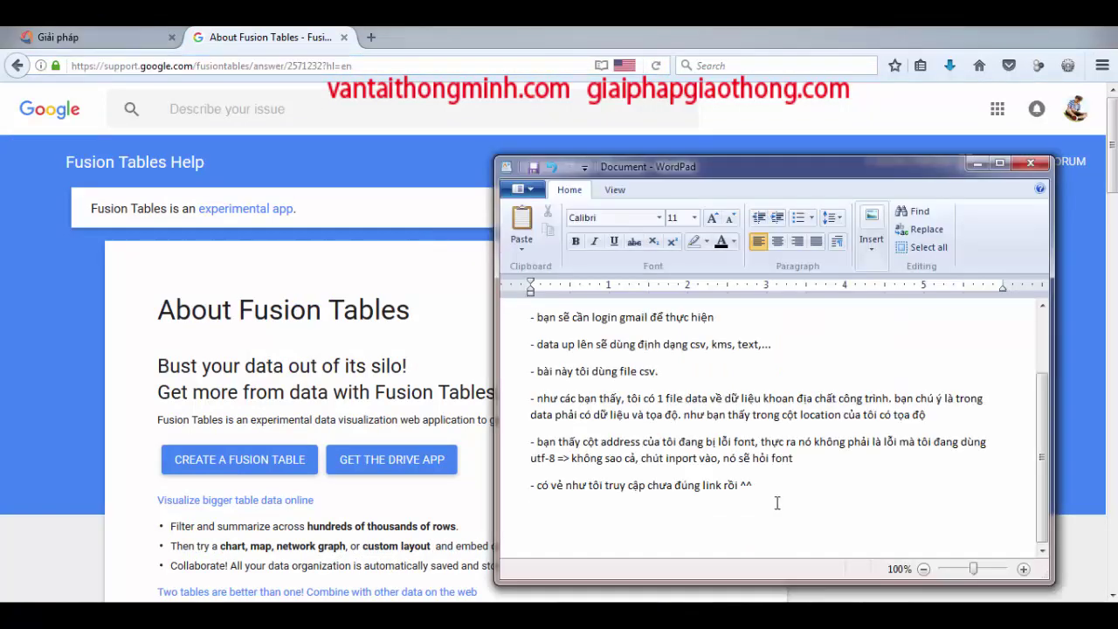
key("Return")
type("các ba")
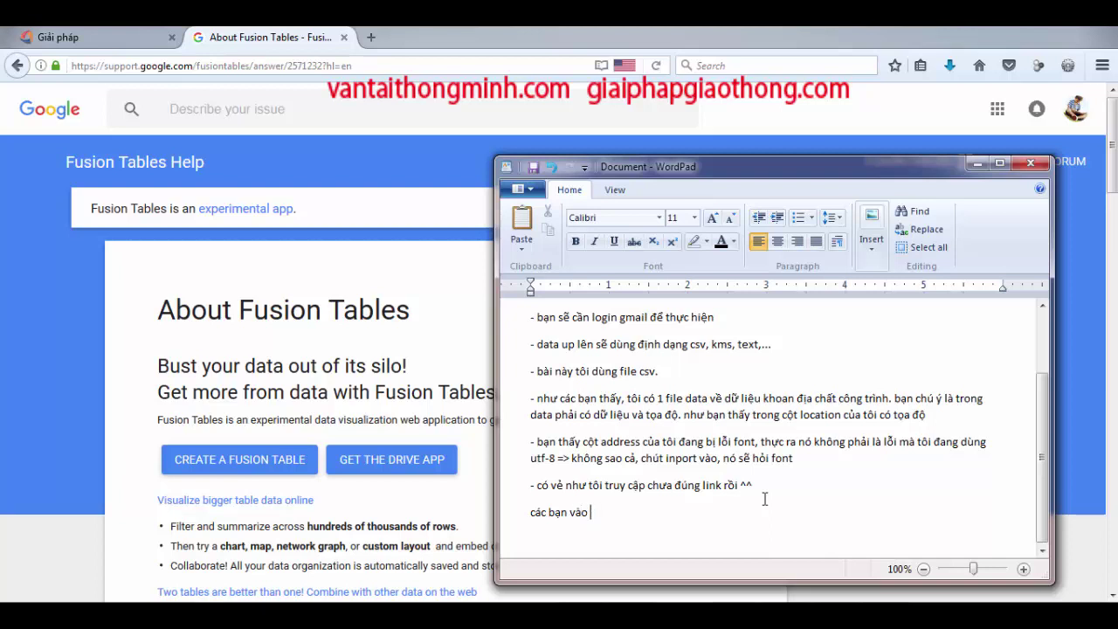
type("n vào link nay 2nh")
key("BackSpace")
key("BackSpace")
key("BackSpace")
type("nhe")
key("ctrl+v")
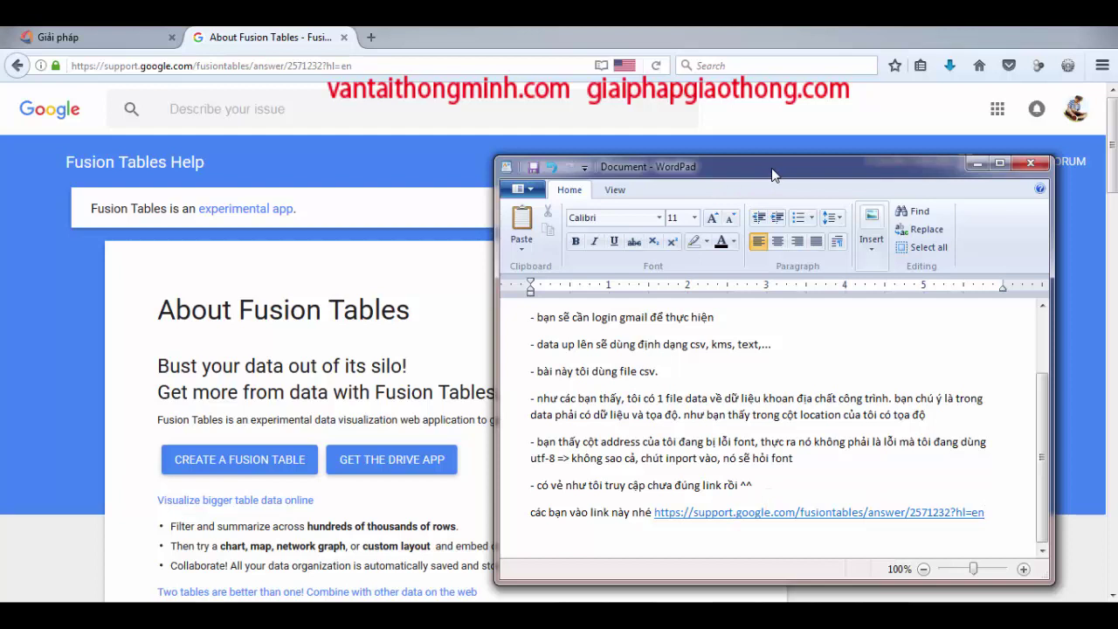
Step: Switch back to the browser and start creating a fusion table from the About Fusion Tables help page
left_click(411, 67)
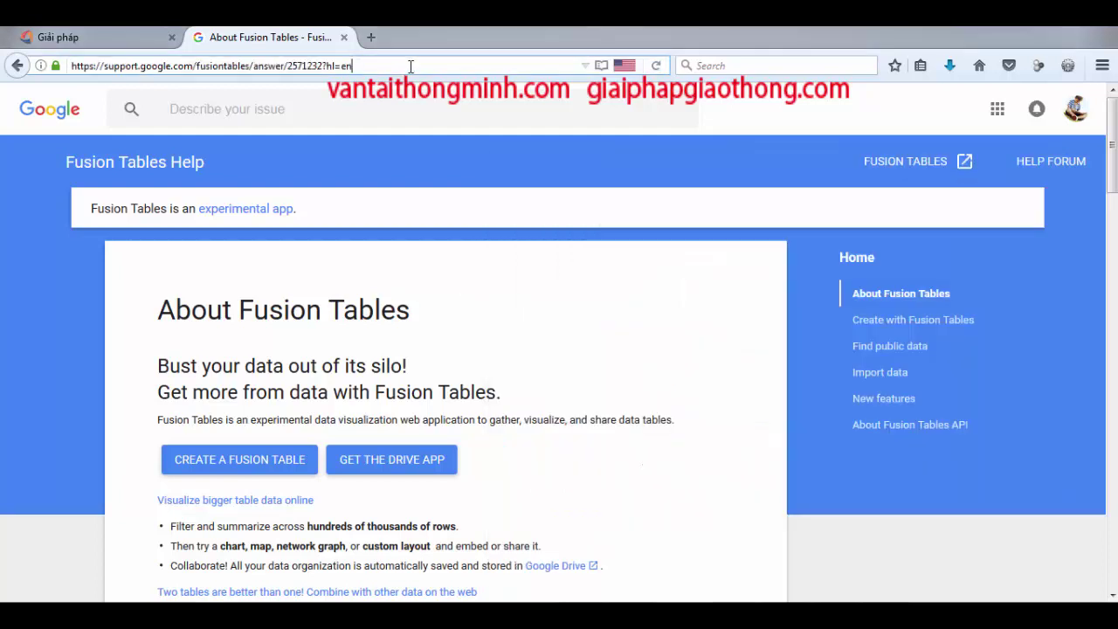
left_click_drag(352, 66, 63, 68)
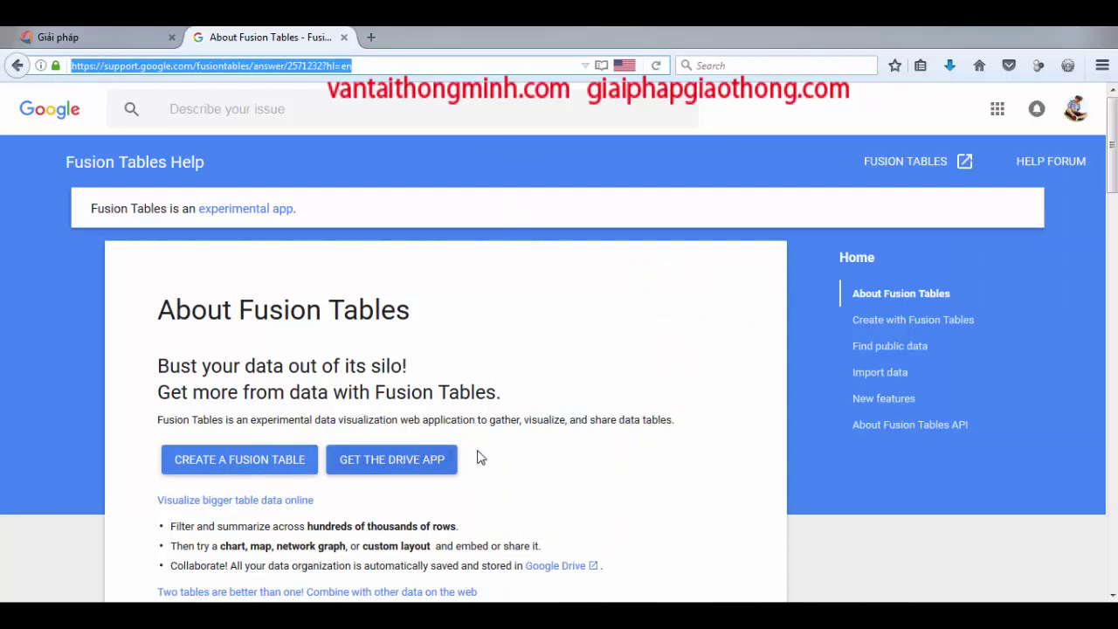
left_click(555, 475)
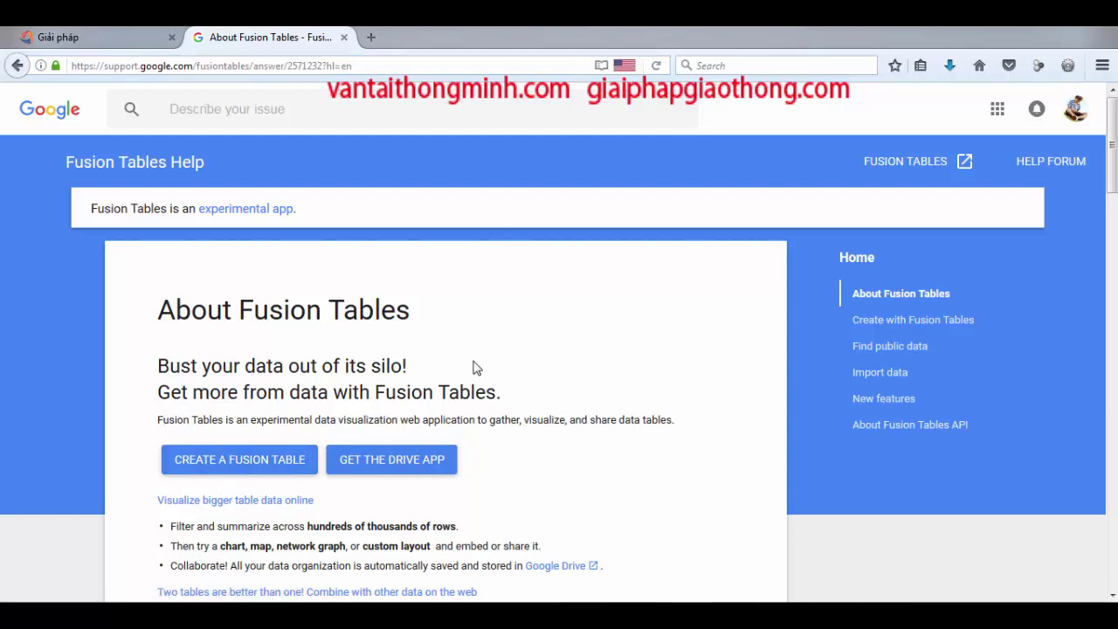
scroll(474, 367, "down", 2)
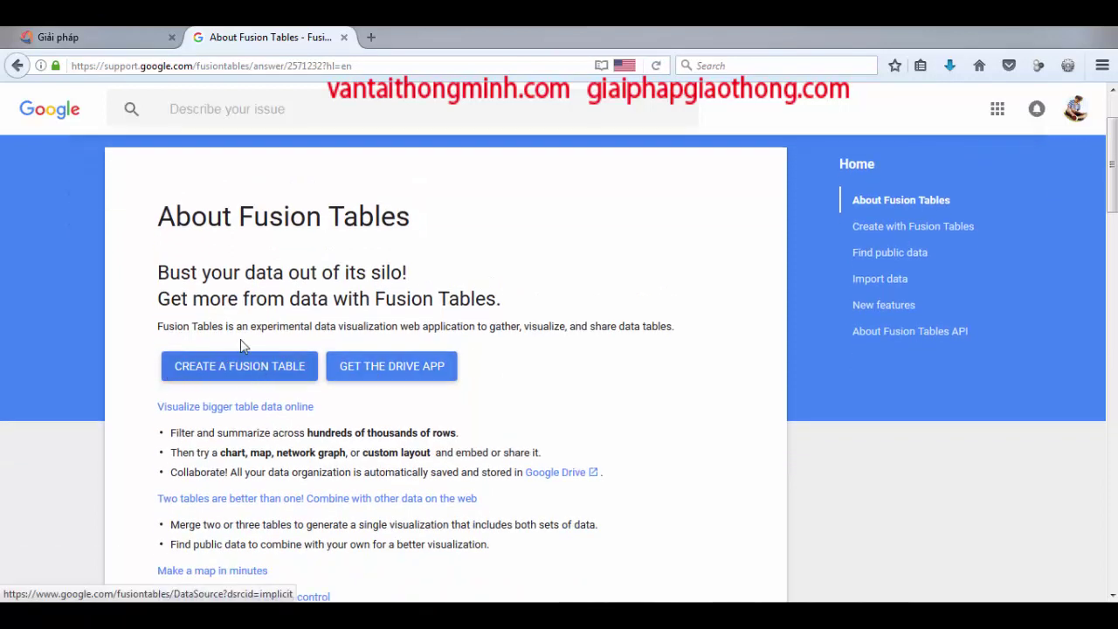
left_click(225, 369)
left_click(253, 374)
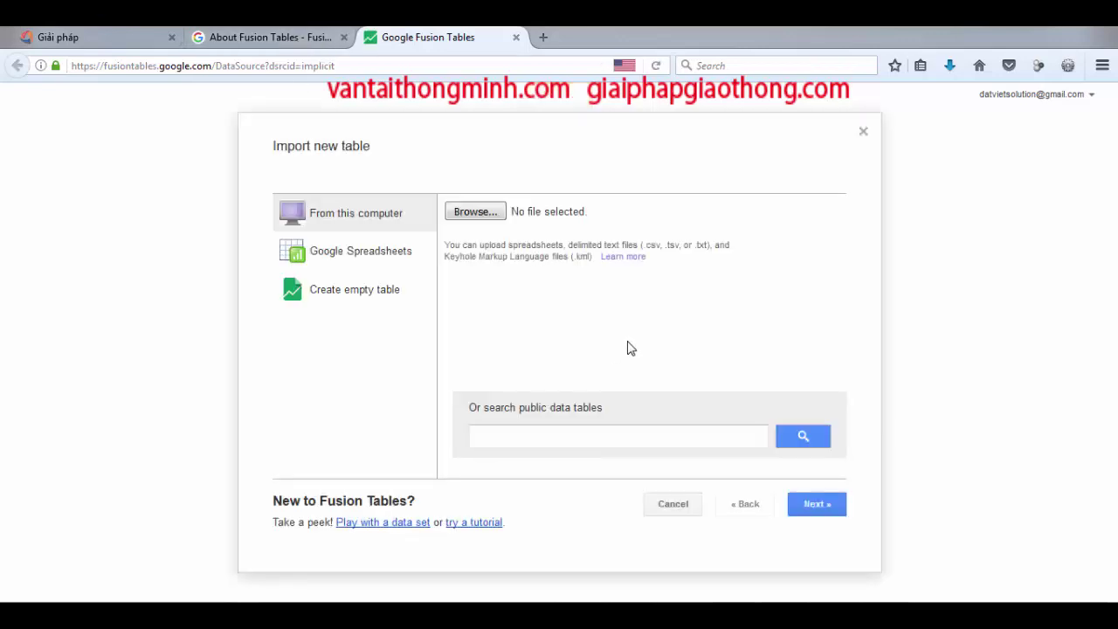
Step: Switch to WordPad and add on a new line "- các bạn thấy ở đây nó hỏi là bạn muốn nhập data từ máy tính"
left_click(270, 38)
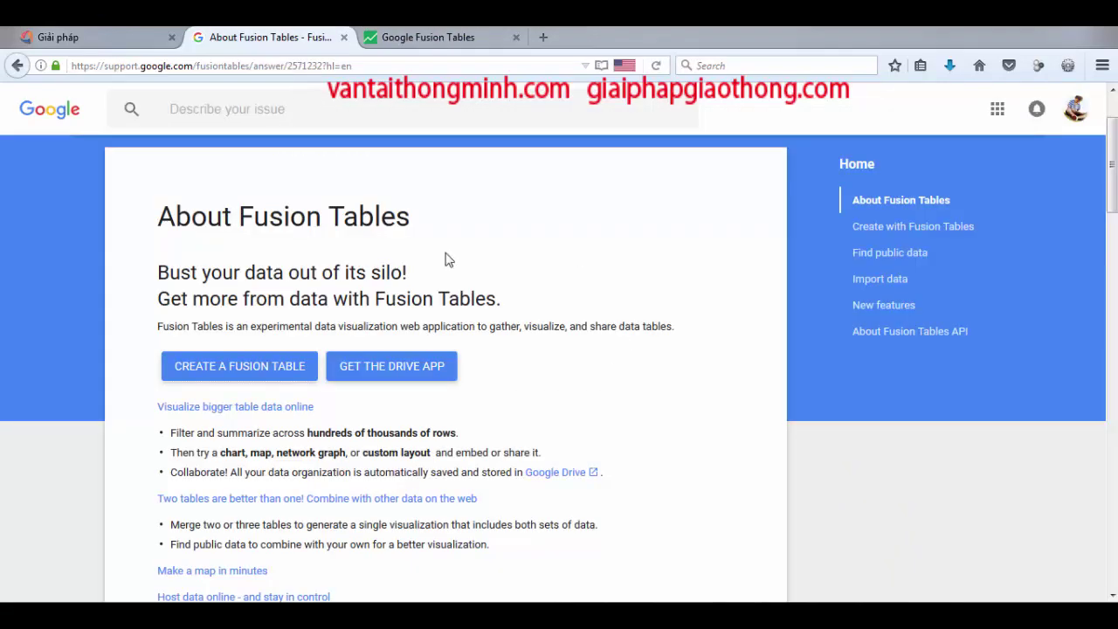
key("alt+Tab")
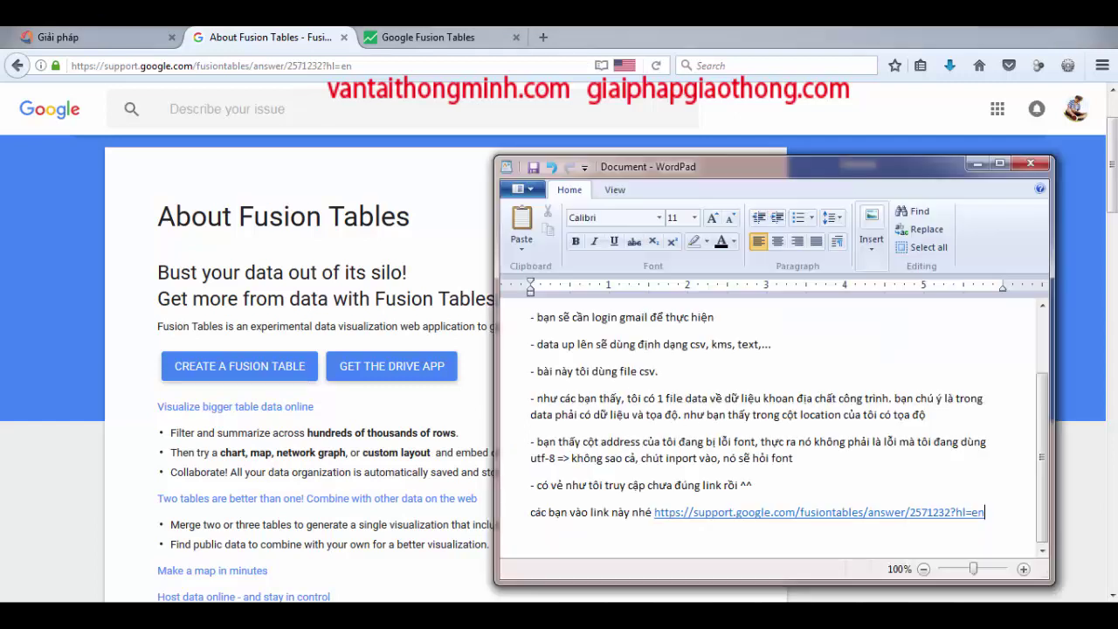
key("Return")
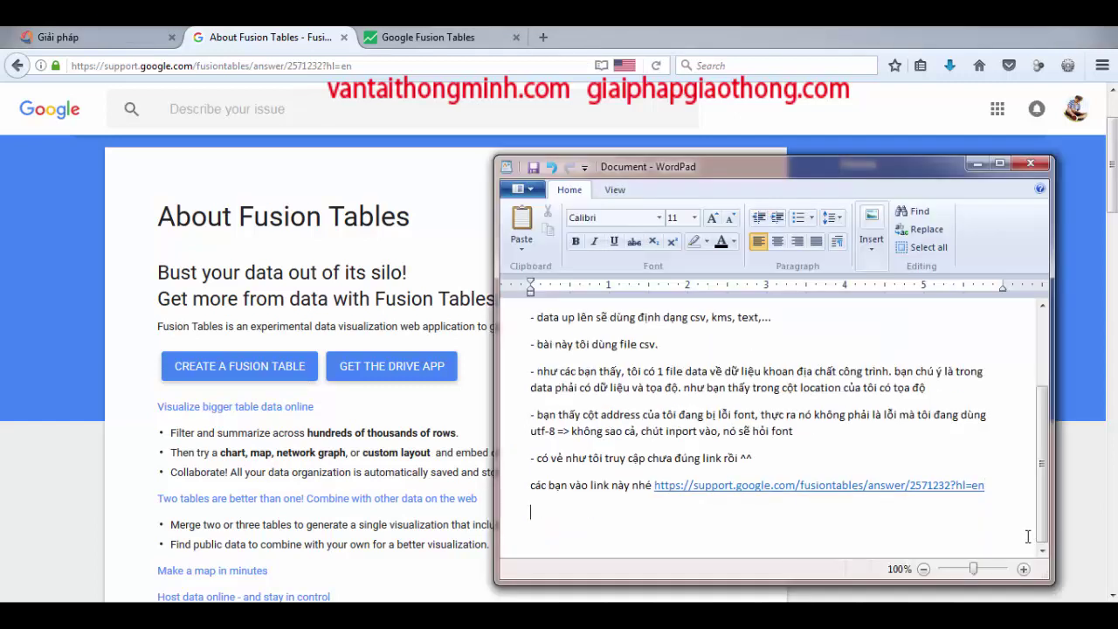
type("- các bạn thấy")
type(" ở đa")
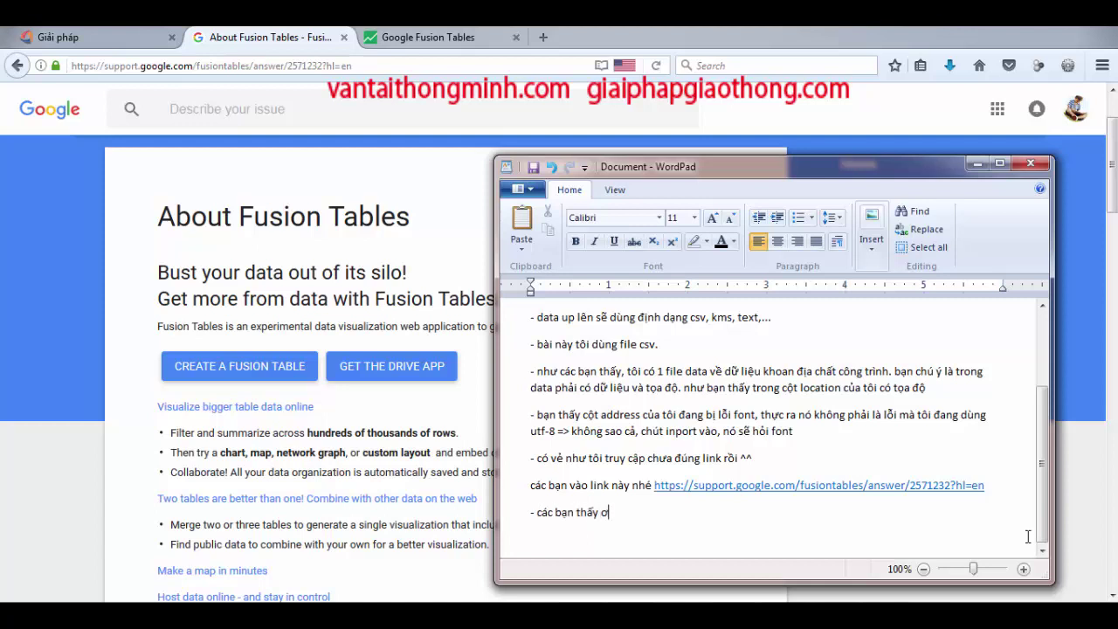
type("y nó hỏi là bạn muốn")
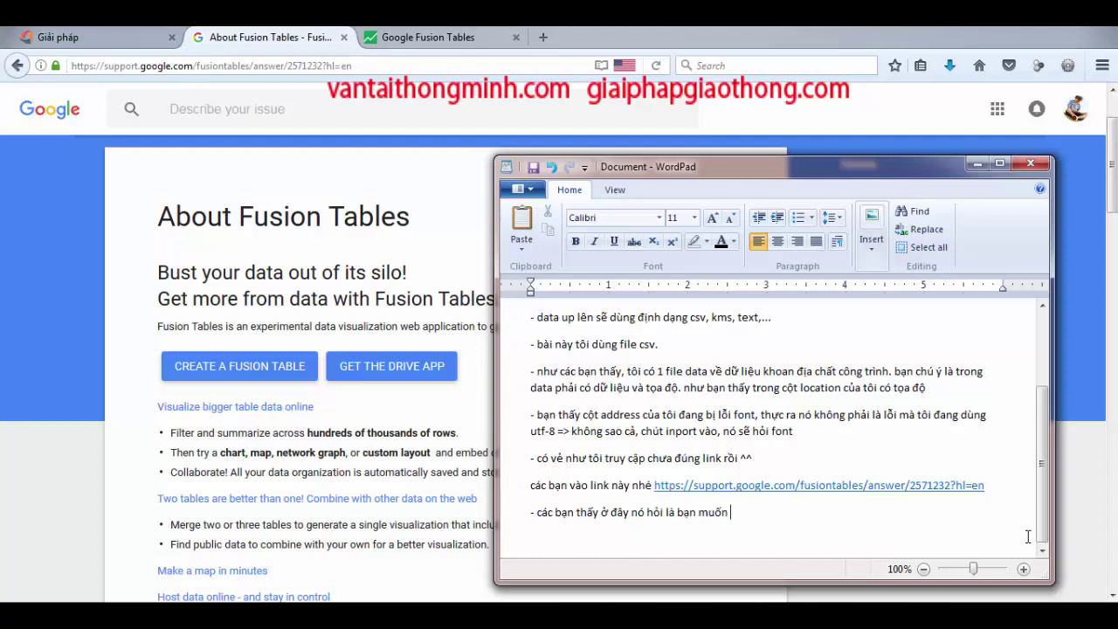
type(" nh")
key("BackSpace")
key("BackSpace")
type("nhập")
type(" data t")
type("ừ đ")
key("BackSpace")
type("máy tính")
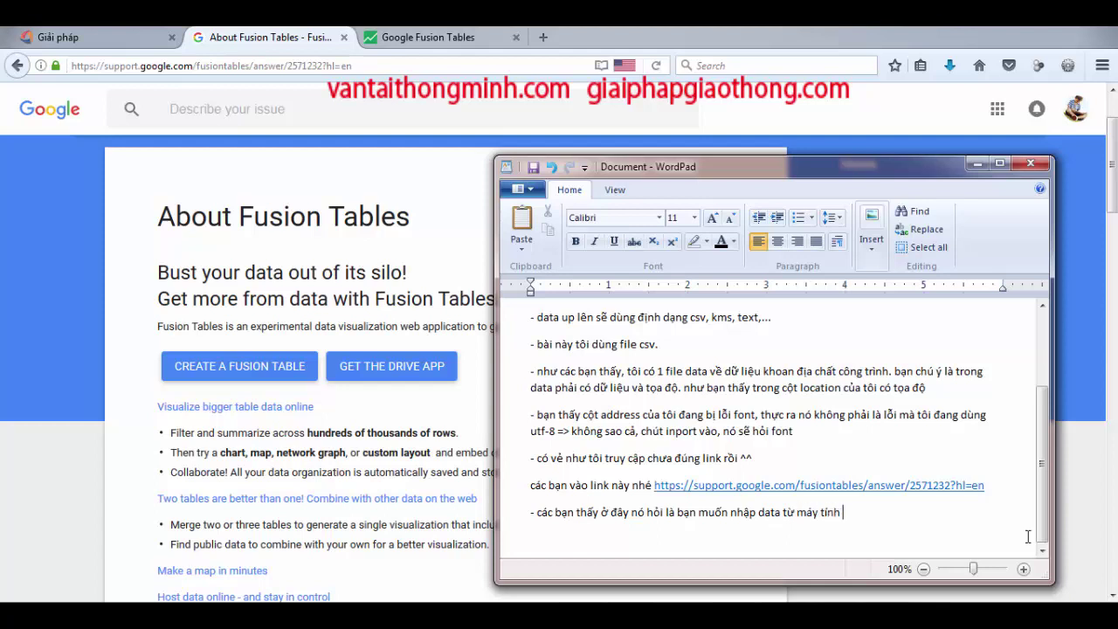
Step: Continue the WordPad note with "hay từ drive, tôi chọn nhập từ máy tính (CREATE A FUSION TABLE)"
type(" hay từ drive, tôi chọn n")
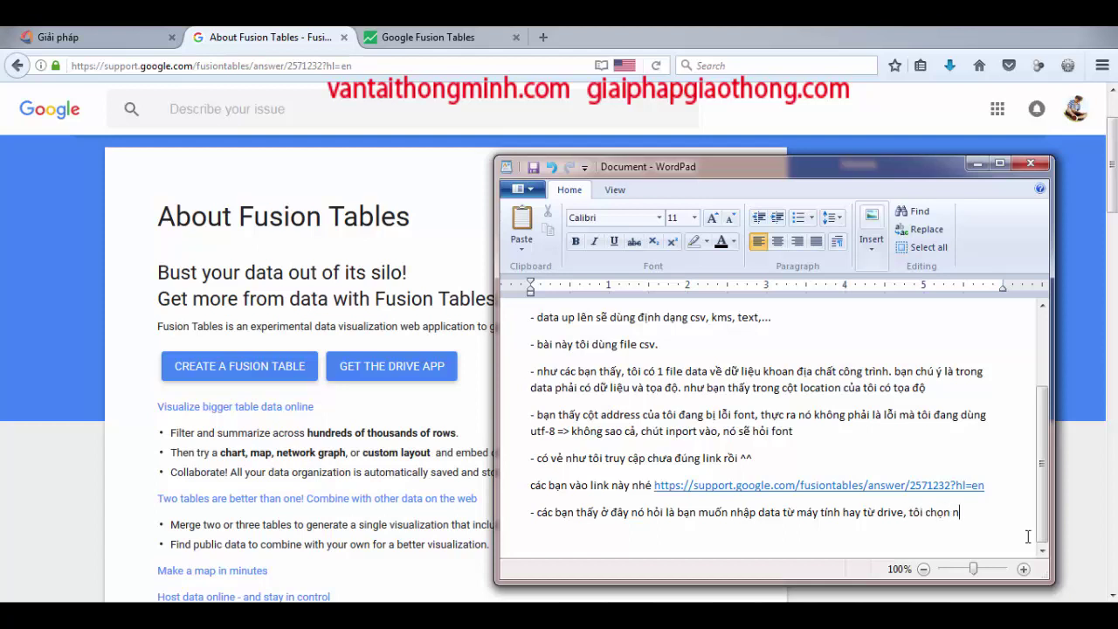
type("hập từ máy tính (")
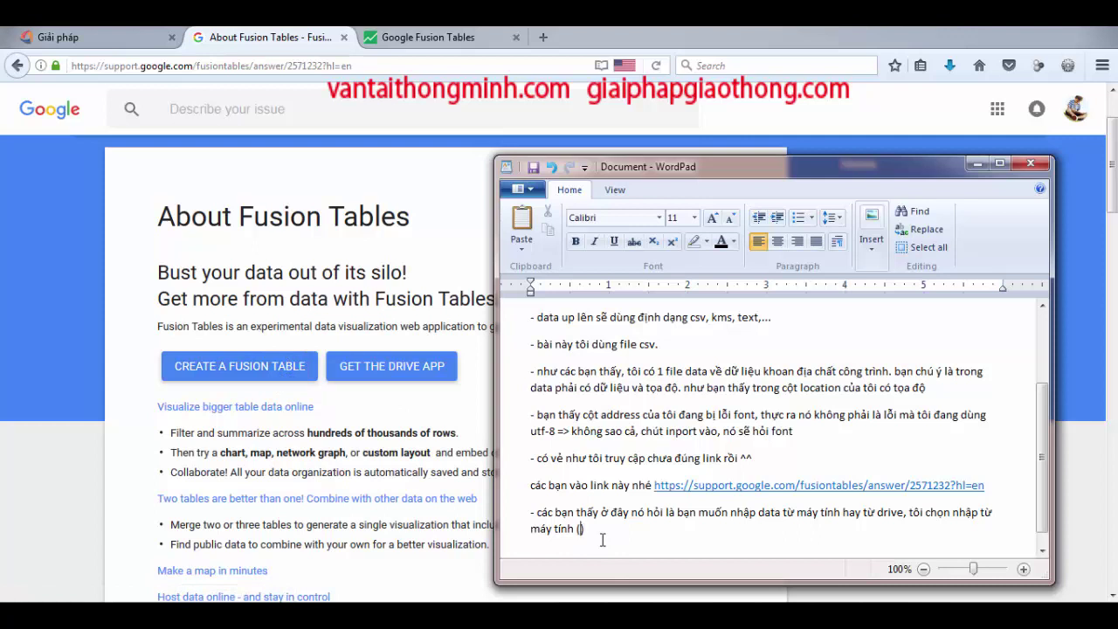
key("Caps_Lock")
type("CREATE A FUN")
key("BackSpace")
type("SION TABLE")
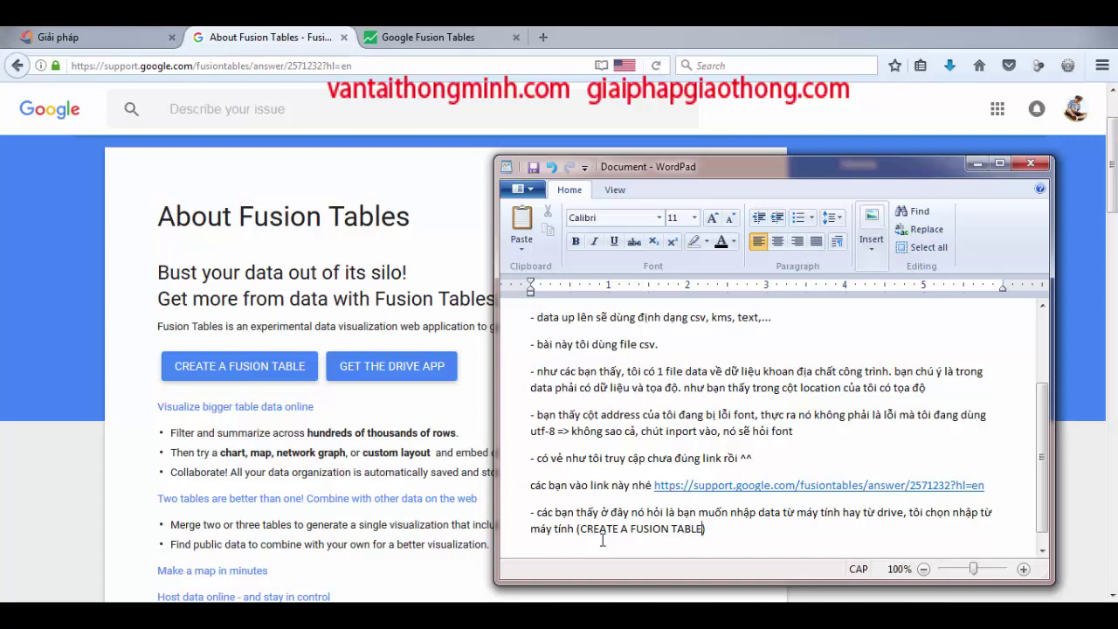
Step: Make "CREATE A FUSION TABLE" bold in the WordPad note and start a new line below it
key("shift+Left")
key("shift+Left")
key("shift+Left")
key("shift+Left")
key("shift+Left")
key("shift+Left")
key("shift+Left")
key("shift+Left")
key("shift+Left")
key("shift+Left")
key("shift+Left")
key("shift+Left")
key("shift+Left")
key("shift+Left")
key("shift+Left")
key("shift+Left")
key("shift+Left")
key("shift+Left")
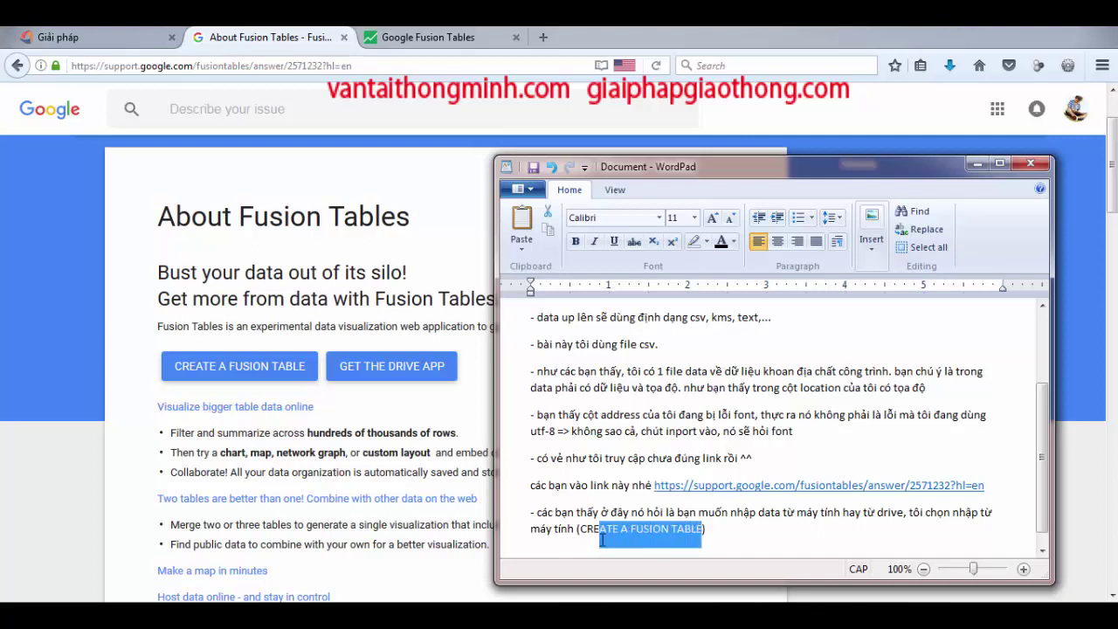
key("shift+Left")
key("shift+Left")
key("shift+Left")
key("ctrl+b")
key("Right")
key("Right")
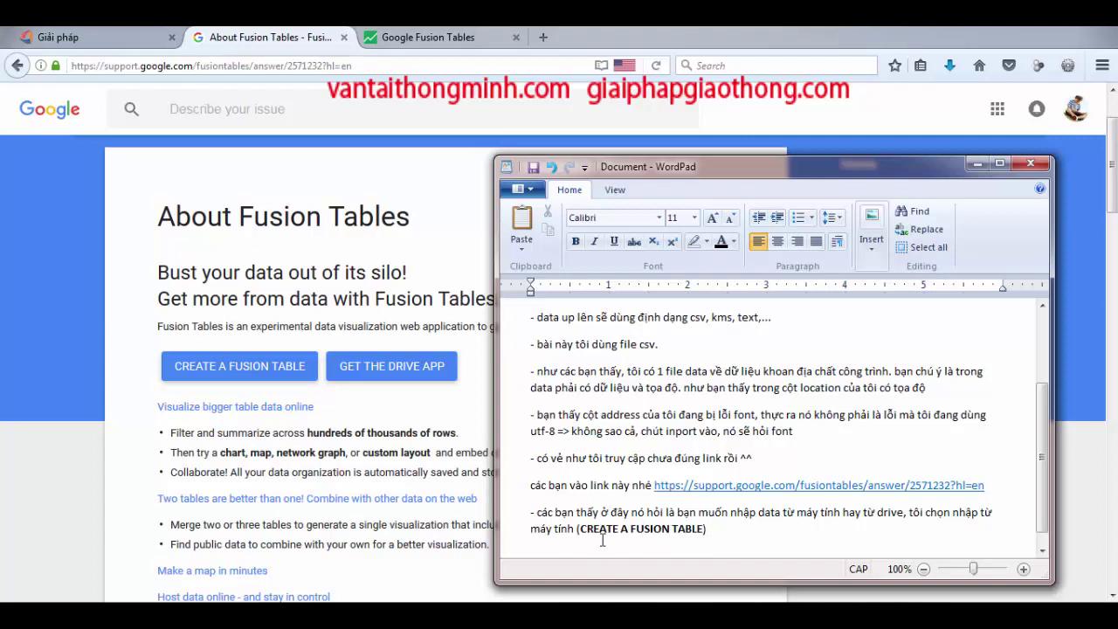
key("Return")
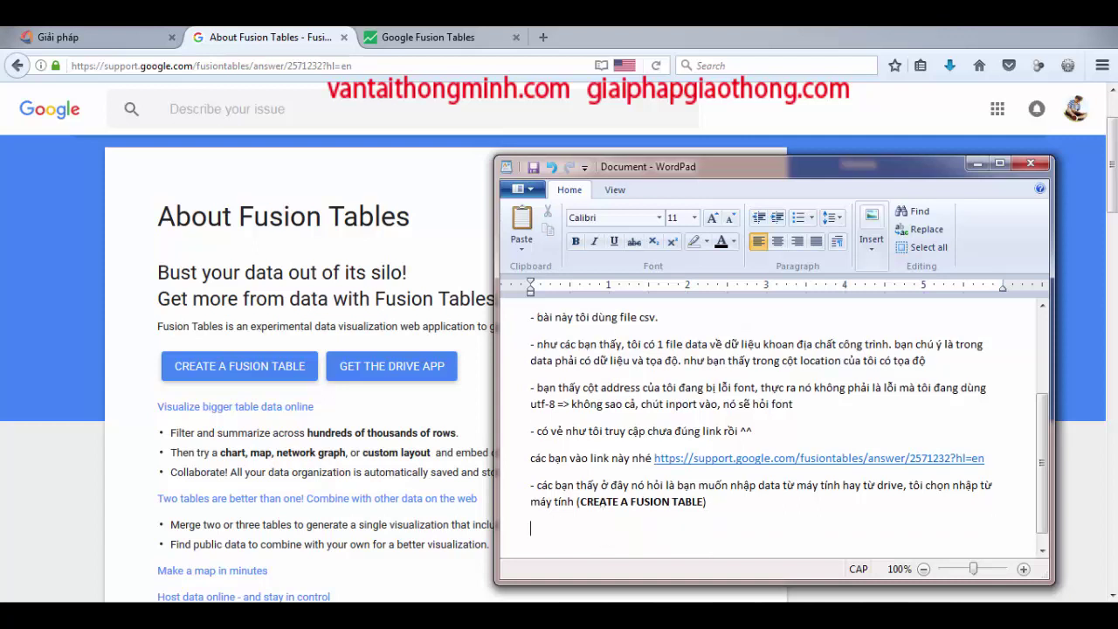
Step: Switch to the Fusion Tables import in the browser and load geomaps.csv from the Documents library with Comma separator and UTF-8 encoding
left_click(436, 38)
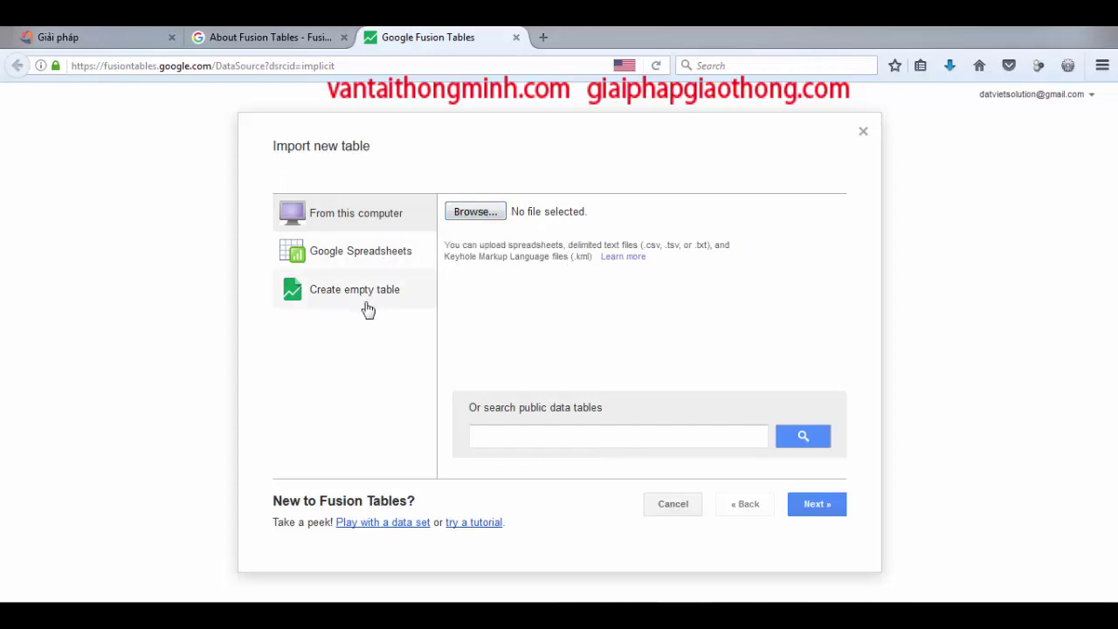
left_click(477, 213)
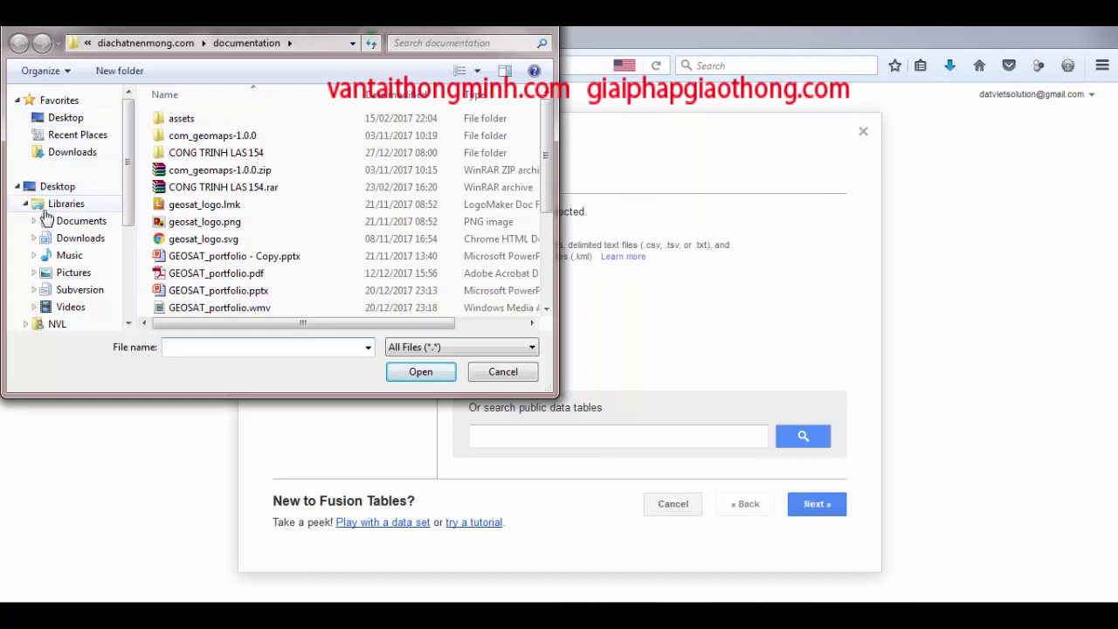
left_click(77, 223)
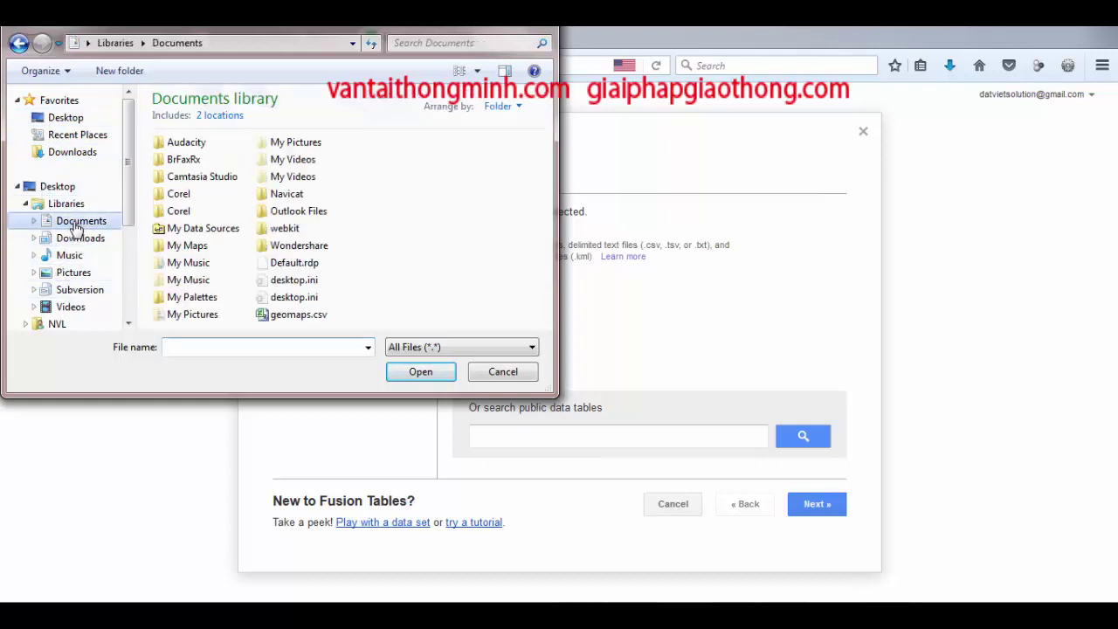
left_click(288, 318)
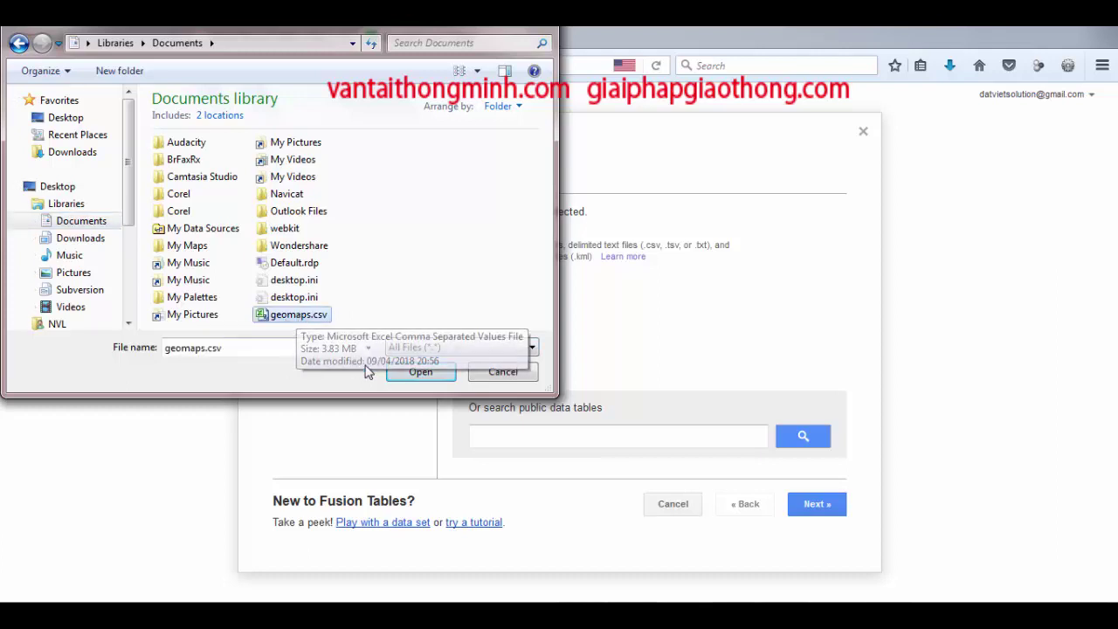
left_click(419, 372)
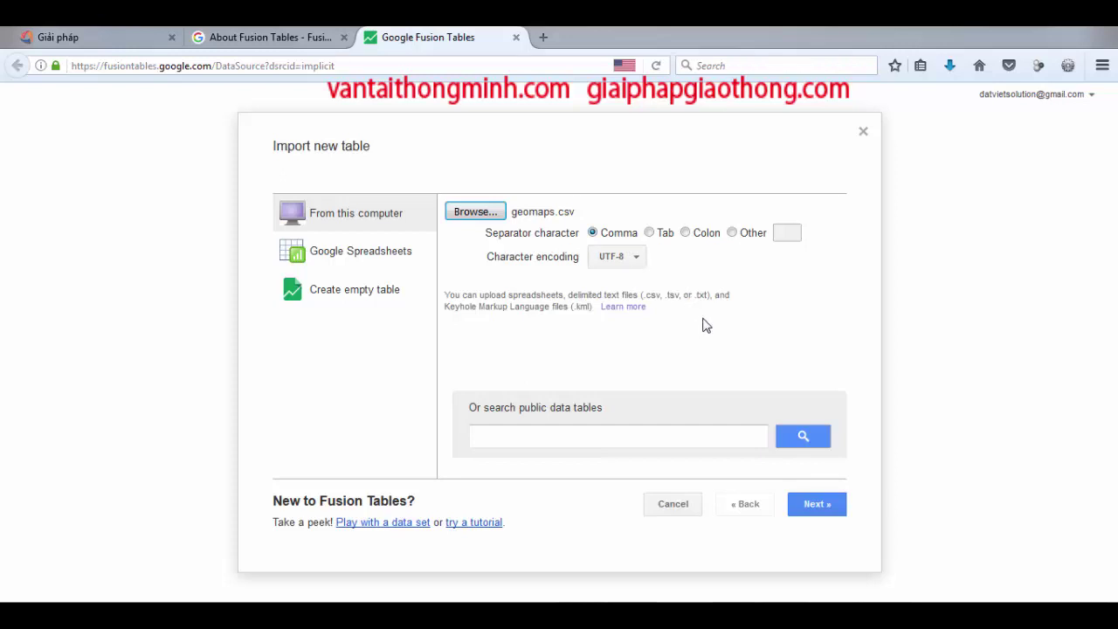
left_click(817, 511)
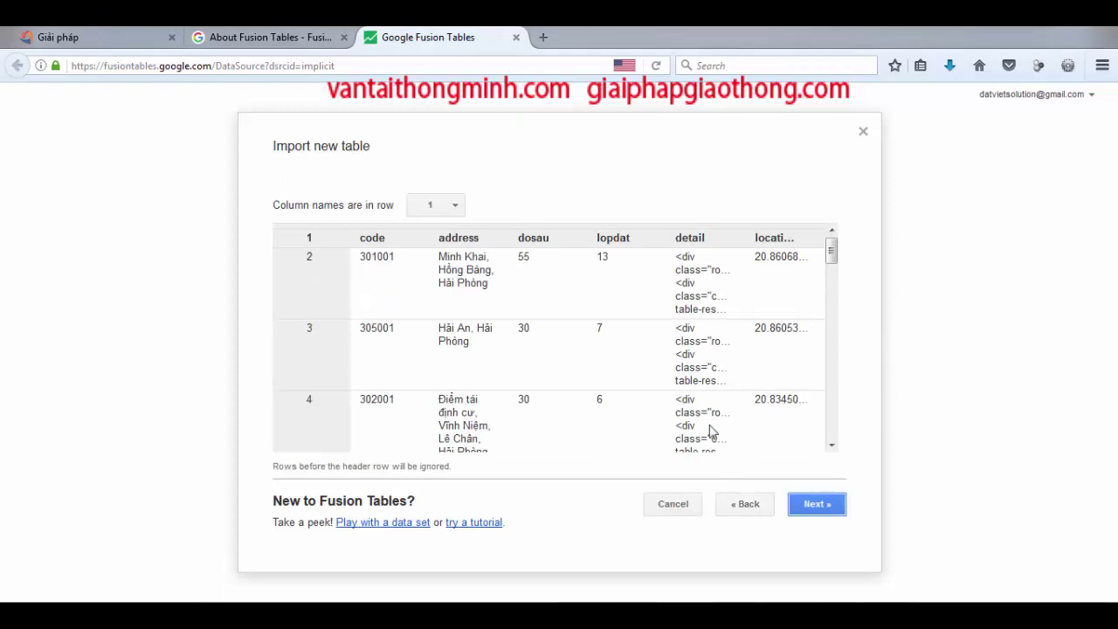
Step: Go back to the import's file settings, show the character encoding choices, and place a smaller WordPad window so that UTF-8 stays visible
left_click(744, 510)
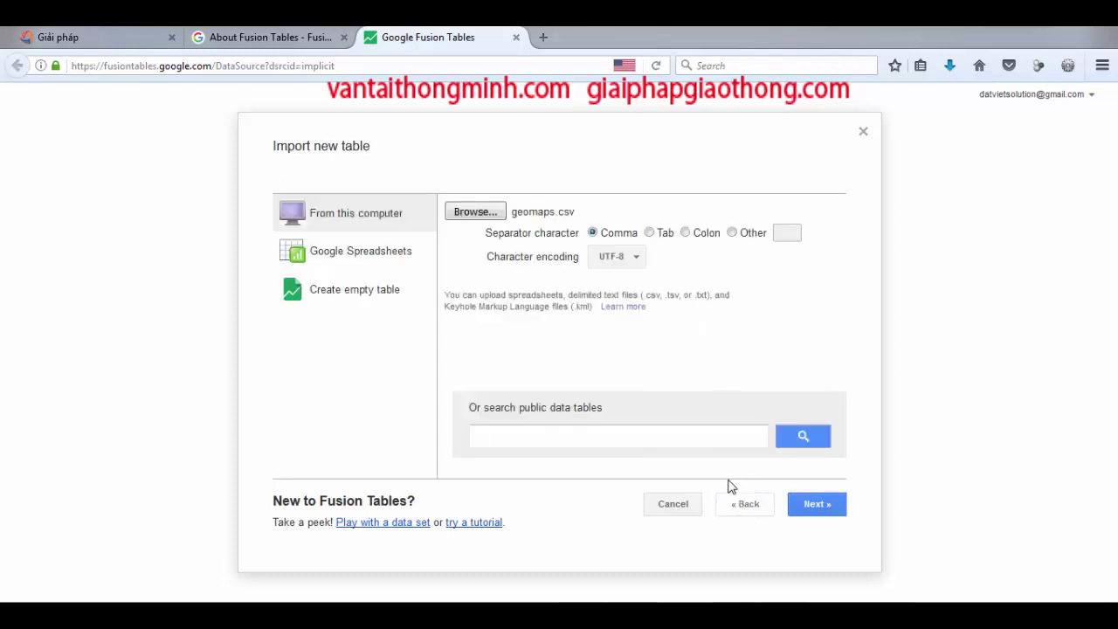
left_click(626, 259)
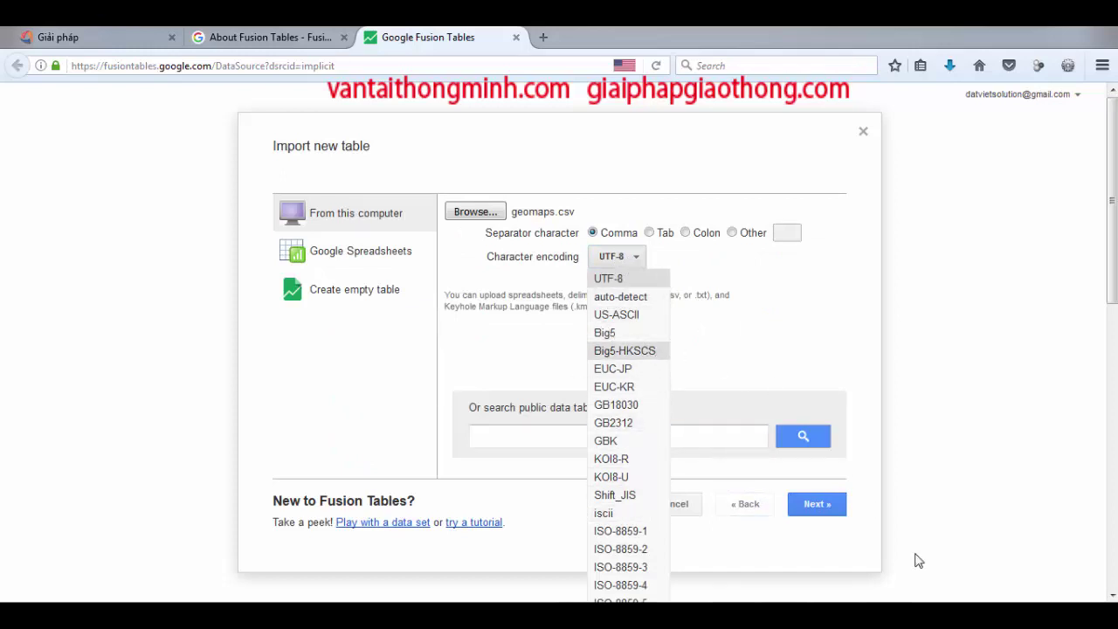
key("alt+Tab")
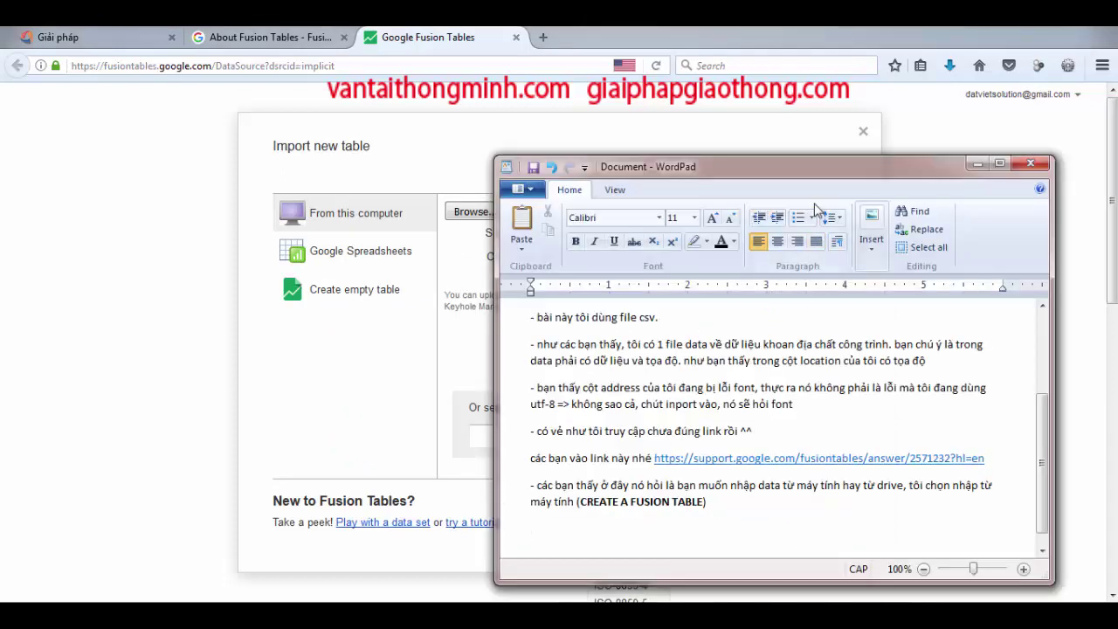
left_click_drag(328, 201, 293, 271)
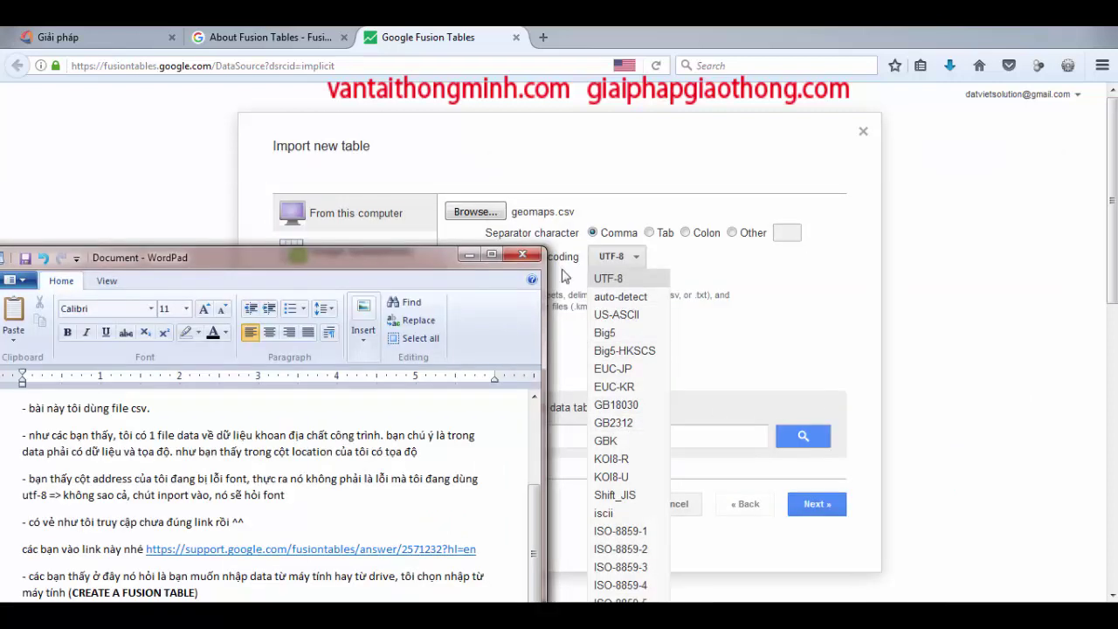
left_click_drag(397, 254, 719, 327)
scroll(768, 475, "down", 1)
scroll(815, 436, "down", 5)
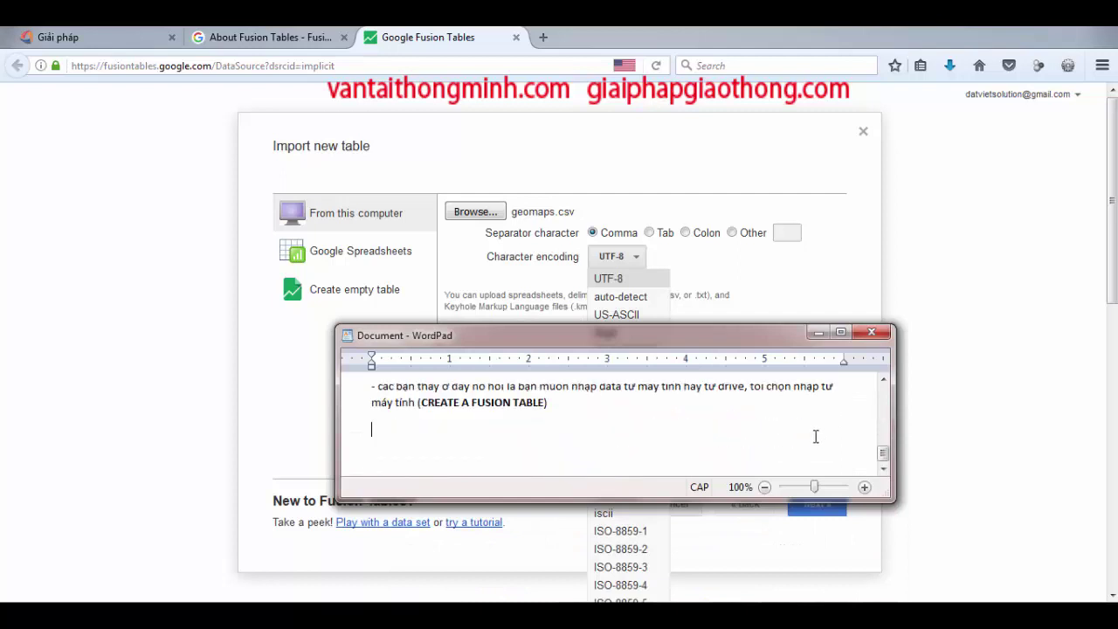
left_click_drag(632, 330, 628, 399)
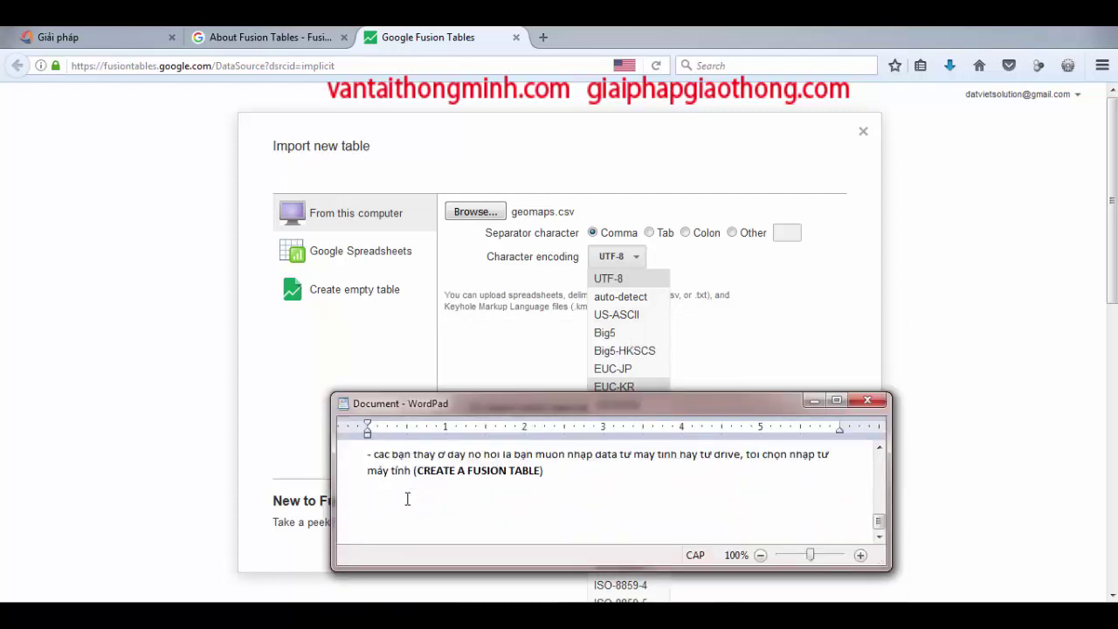
Step: Add the WordPad note "- bạn thấy ở đây ta có thể chọn định dạng font." below the CREATE A FUSION TABLE line
type("BẠN THẤY")
key("Caps_Lock")
key("BackSpace")
key("BackSpace")
key("BackSpace")
key("BackSpace")
key("BackSpace")
key("BackSpace")
key("BackSpace")
key("BackSpace")
type("banj thaays o ddaay ")
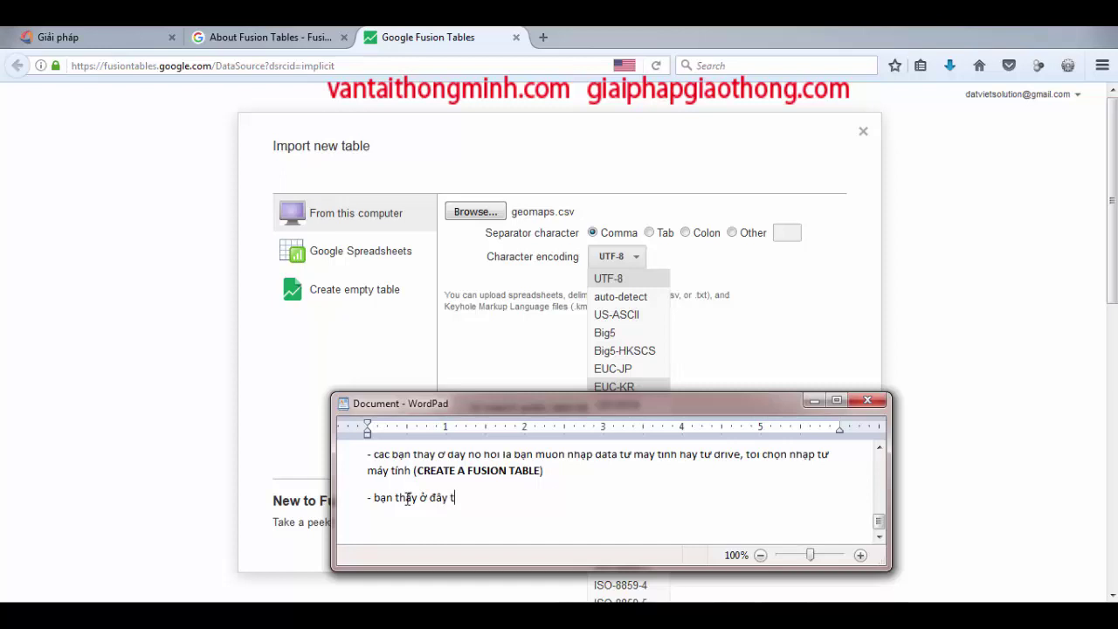
type("ta c1")
type("ó thể chọn định dang")
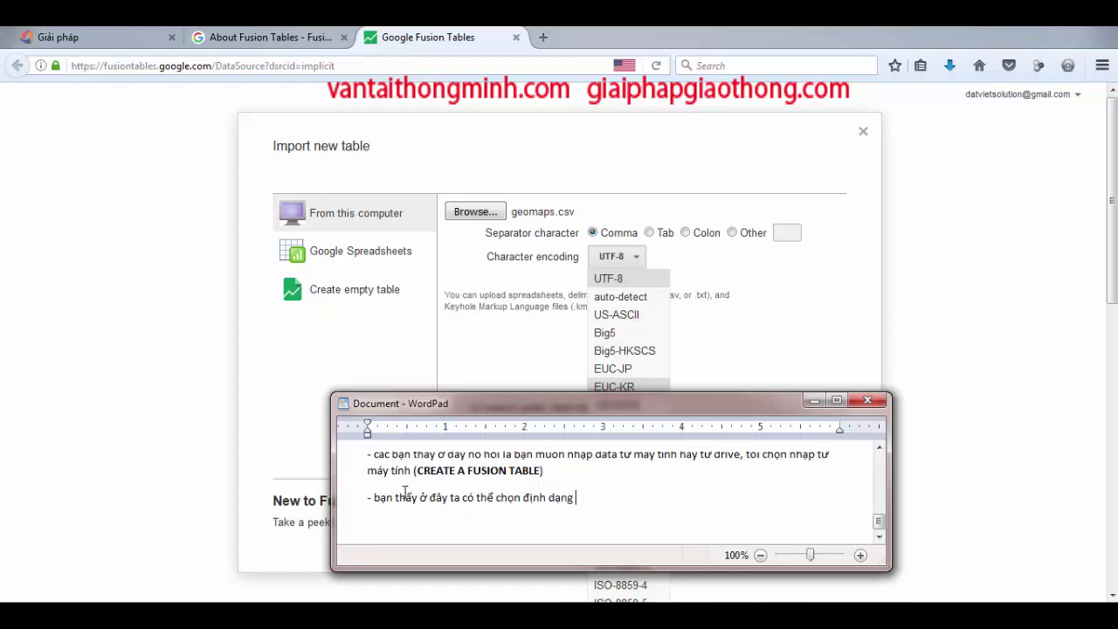
type(" font.")
Step: Return to the browser, keep UTF-8 as the character encoding and continue the geomaps.csv import to the data preview
left_click(719, 269)
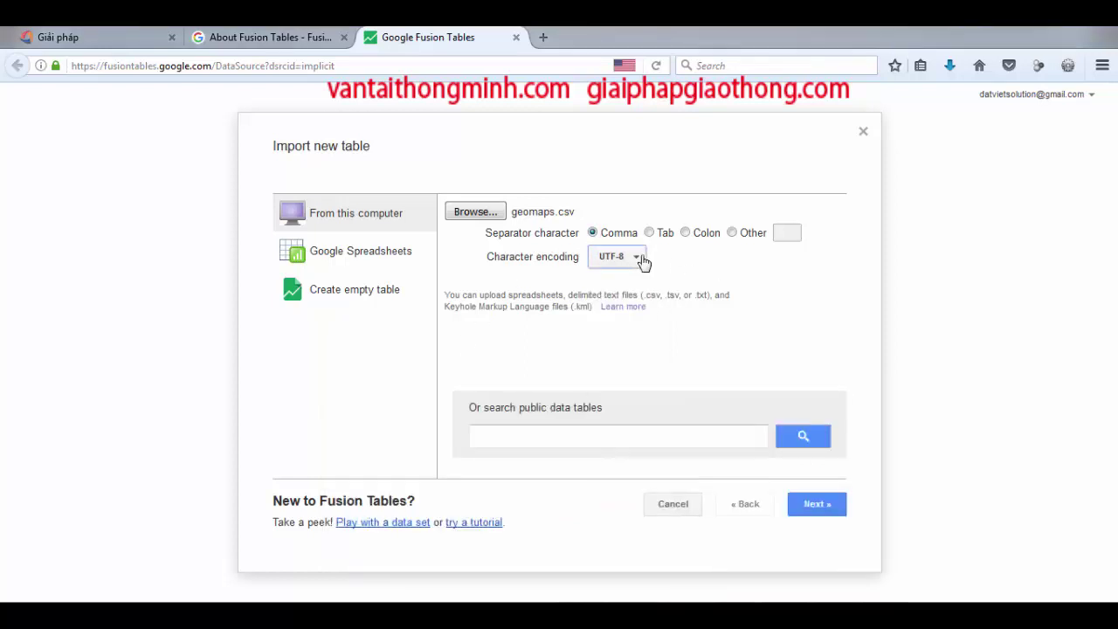
left_click(643, 259)
left_click(749, 285)
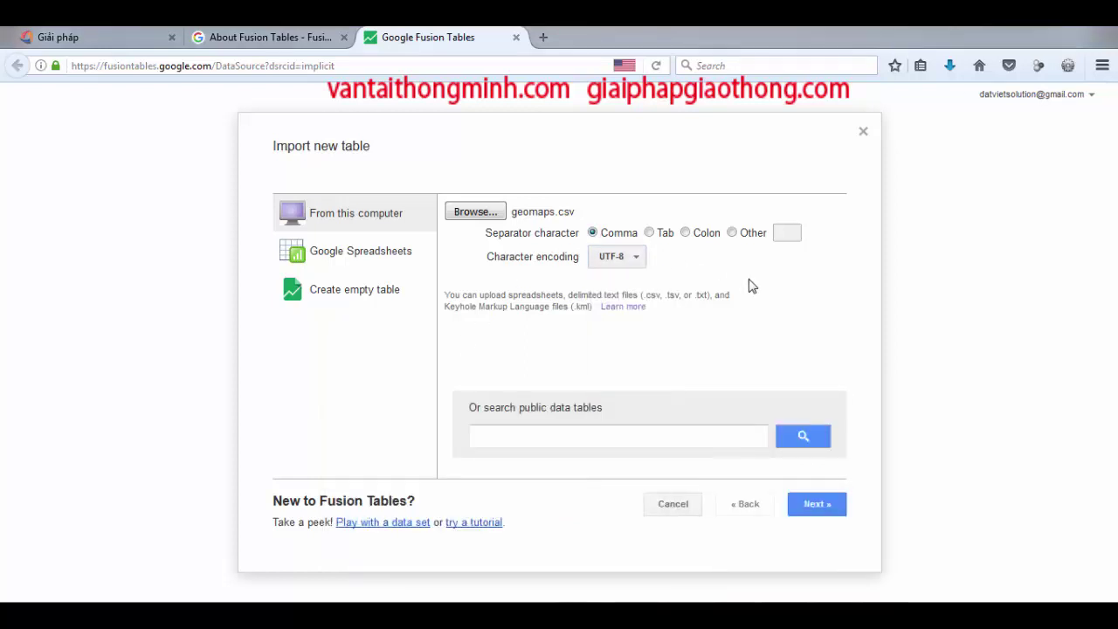
left_click(809, 505)
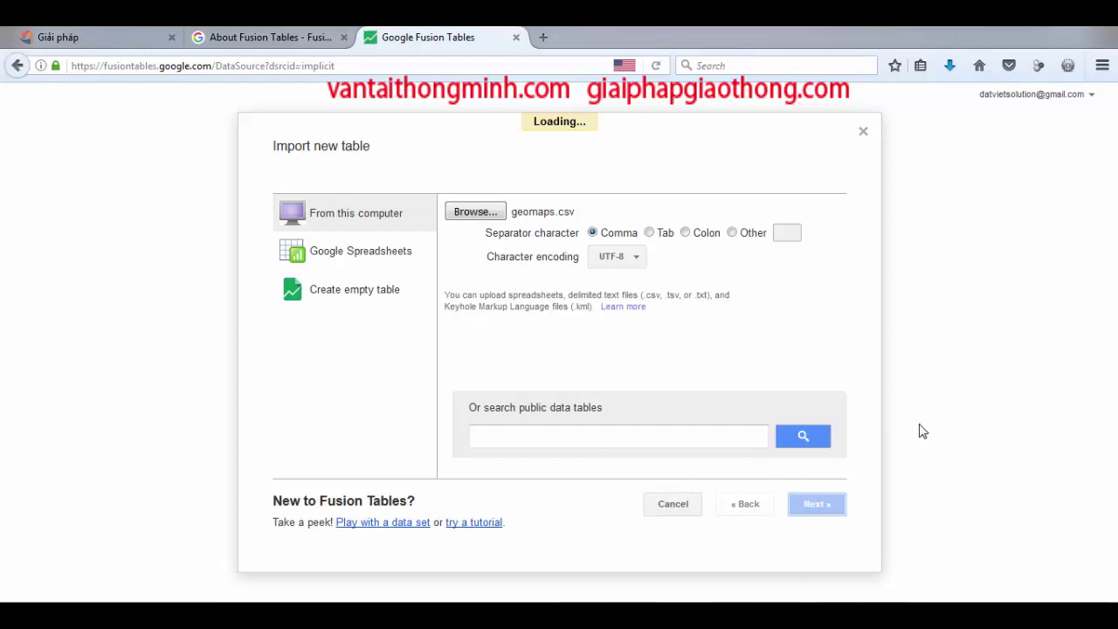
Step: Switch to WordPad and add the line "=> sau khi import data lên thì bạn thấy font đã hiển thị đúng"
key("alt+Tab")
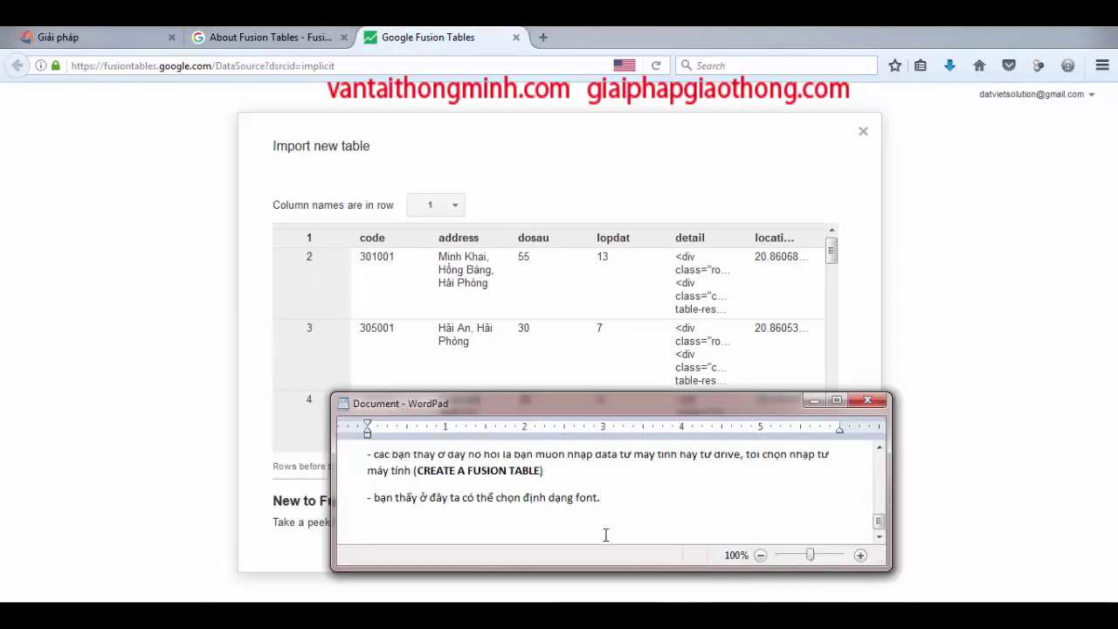
key("Return")
type("=> sau khi i")
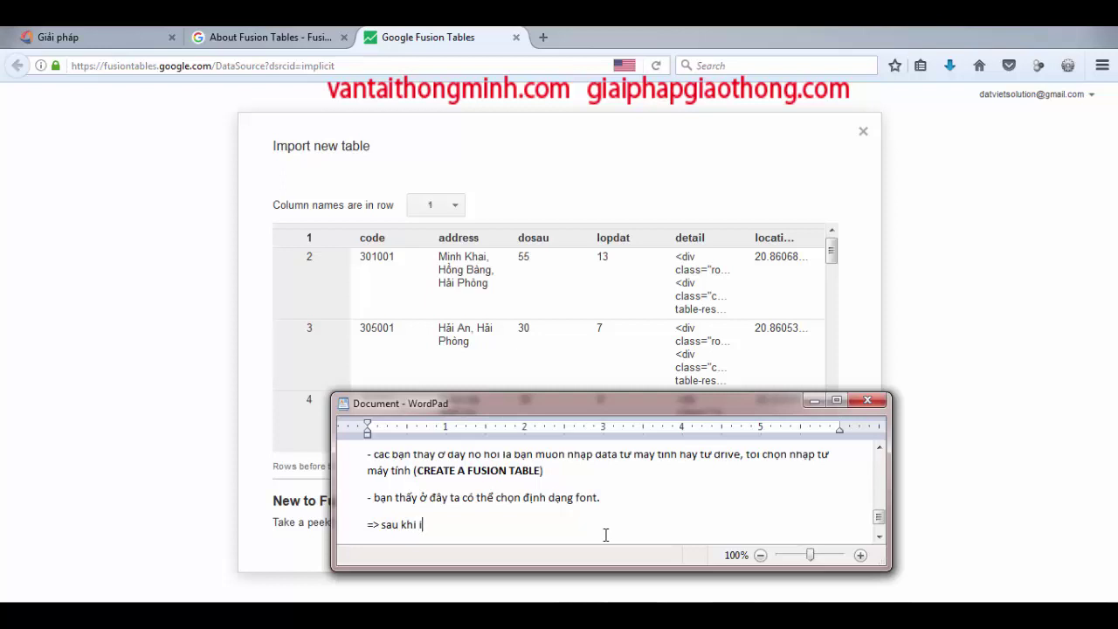
type("n")
type("mp")
type("ort data")
type("lên thì ")
type("bạn t")
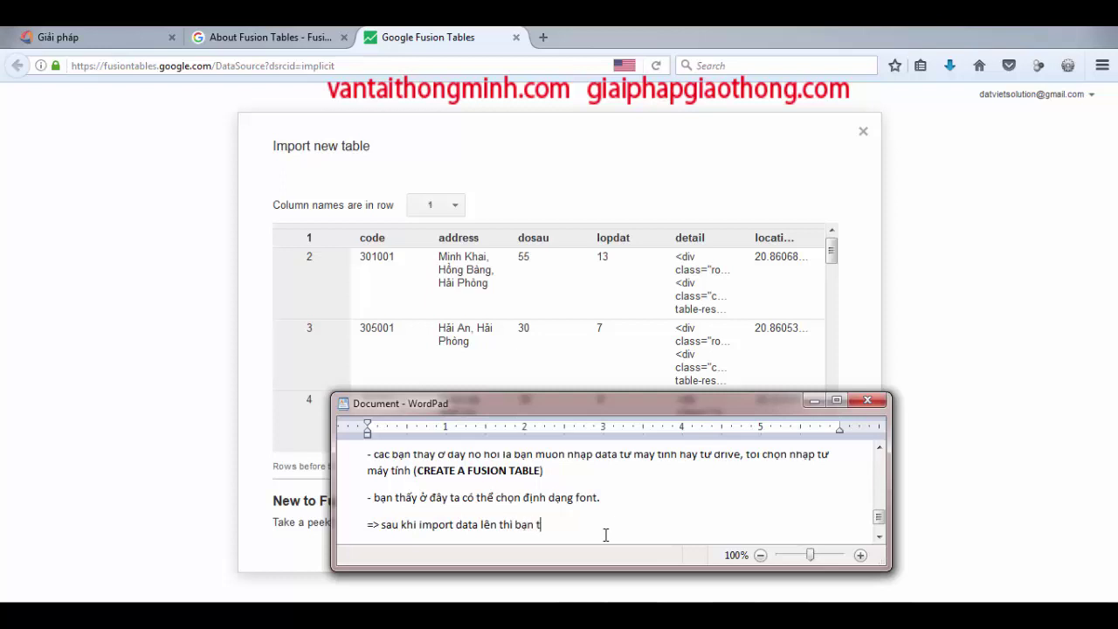
type("hấy font đã")
type(" hiện")
type("r thị đúng")
Step: Back in the browser, review the imported rows with column names in row 1 and continue to the table's name and description settings
left_click(966, 332)
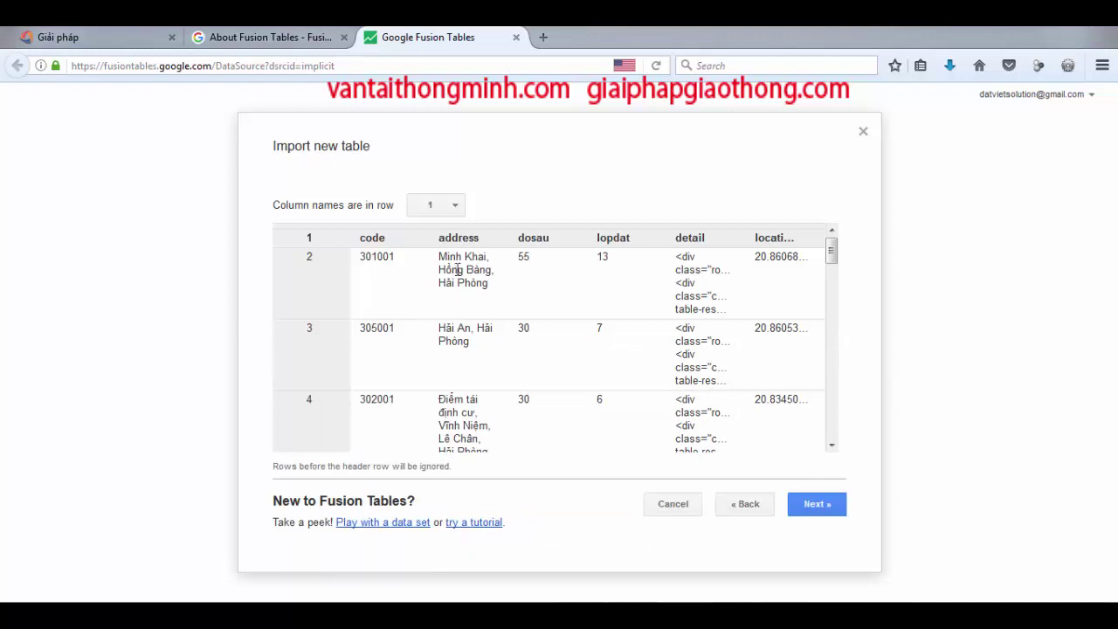
left_click_drag(832, 256, 839, 402)
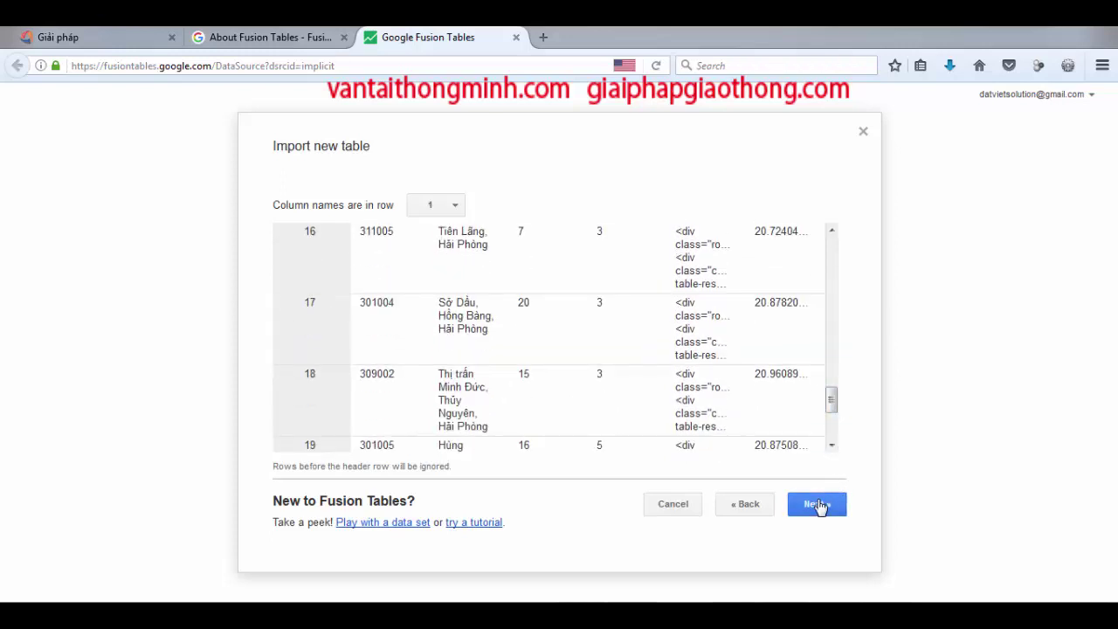
left_click(817, 504)
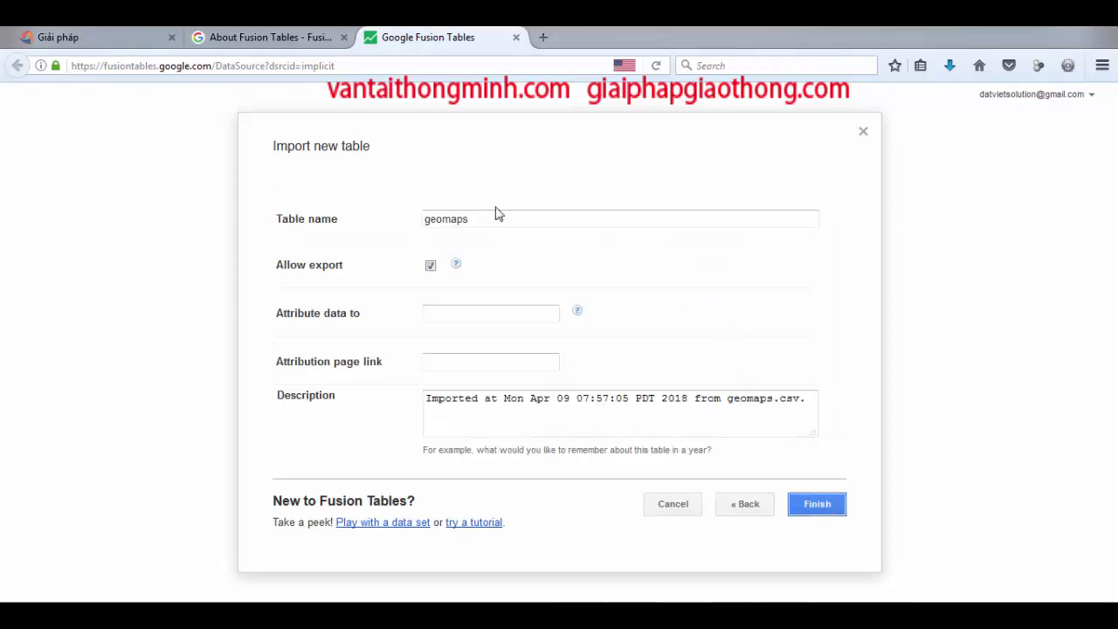
Step: Replace the table name with "bản đồ địa chất Việt Nam"
left_click_drag(492, 220, 411, 242)
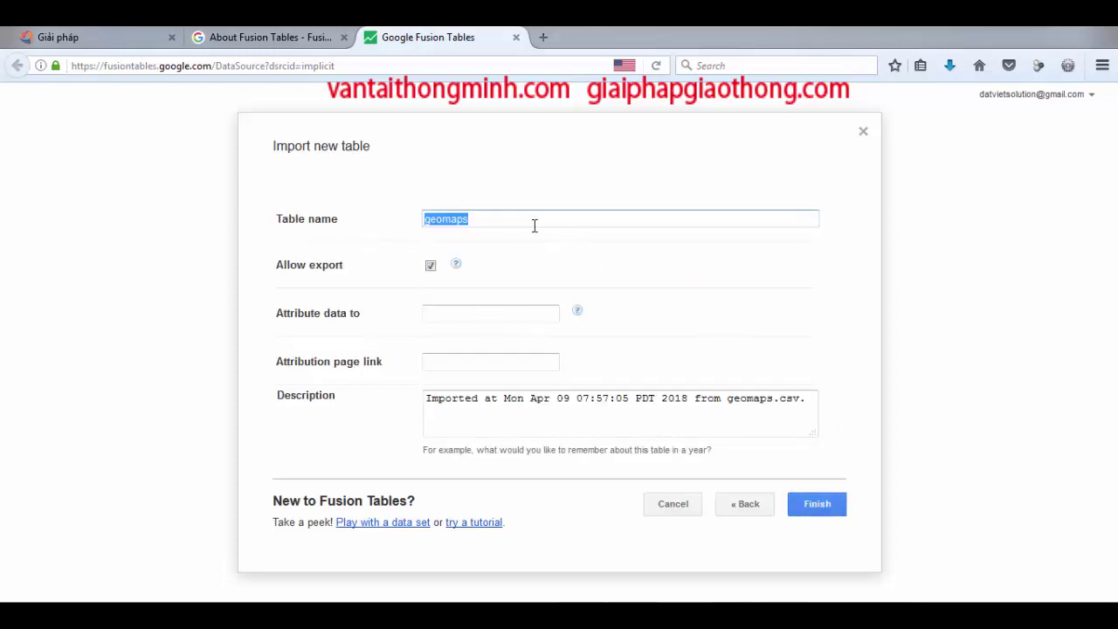
type("bản d")
type("d")
type("ồ địa")
type(" cha")
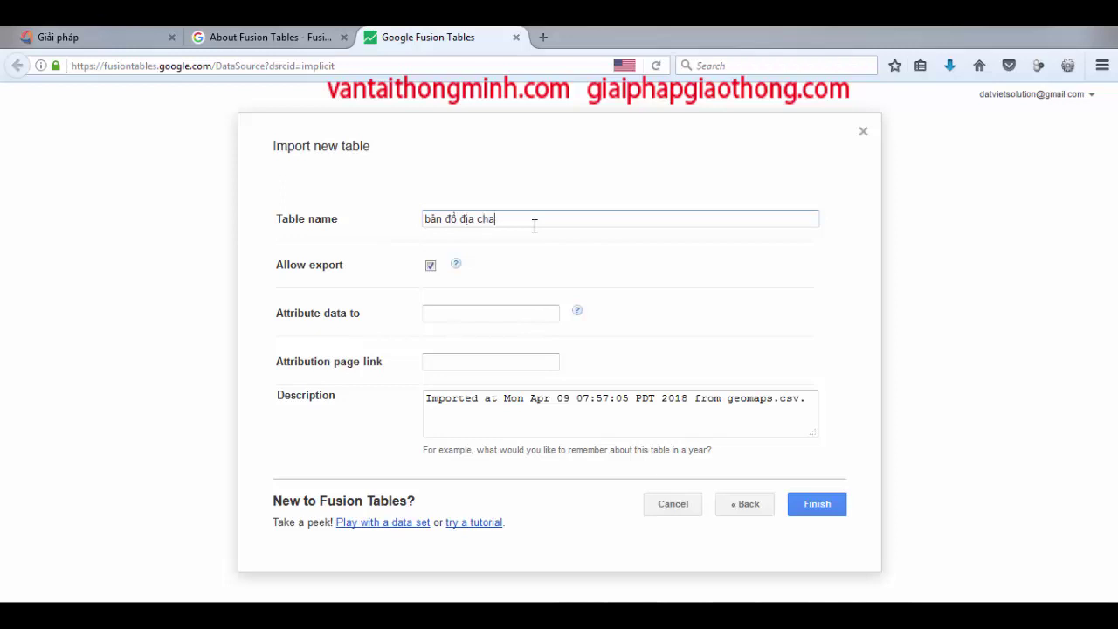
key("BackSpace")
type("ất Việt Nam")
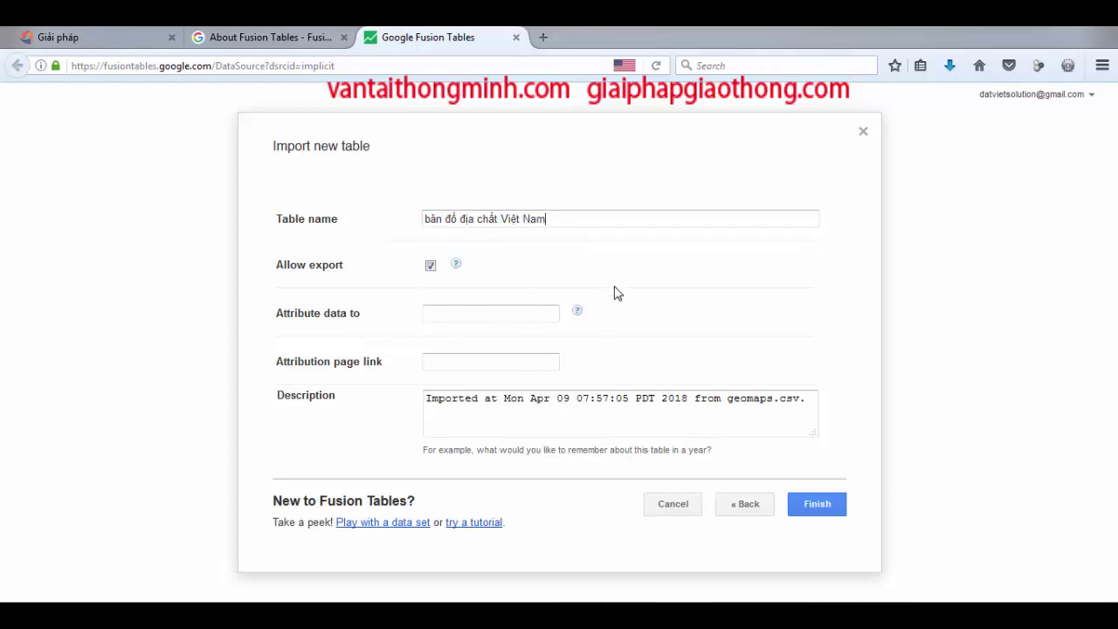
Step: Replace the default description with "dữ liệu về các hố khoan địa chất trên khắp cả nước"
left_click_drag(810, 399, 463, 407)
left_click_drag(746, 407, 741, 405)
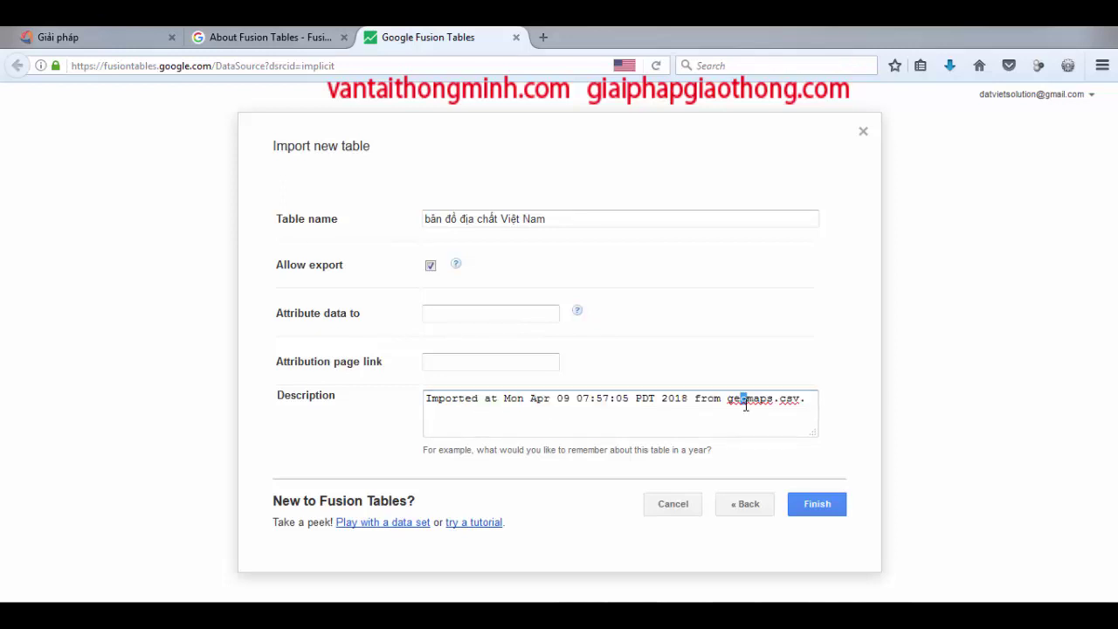
left_click(744, 403)
left_click_drag(808, 399, 420, 410)
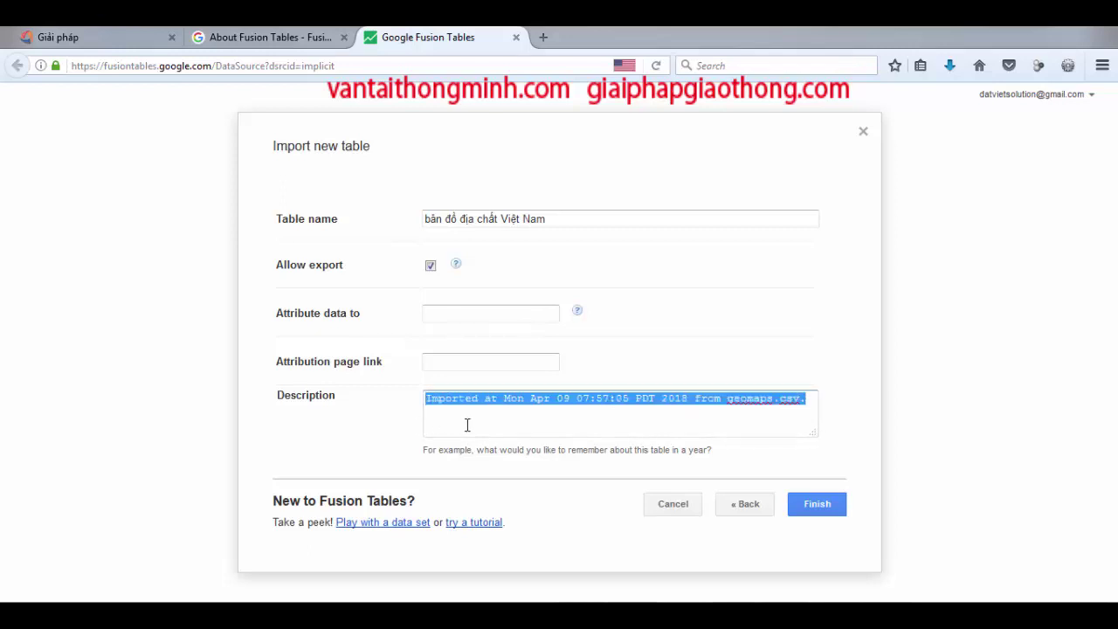
type("dữ li")
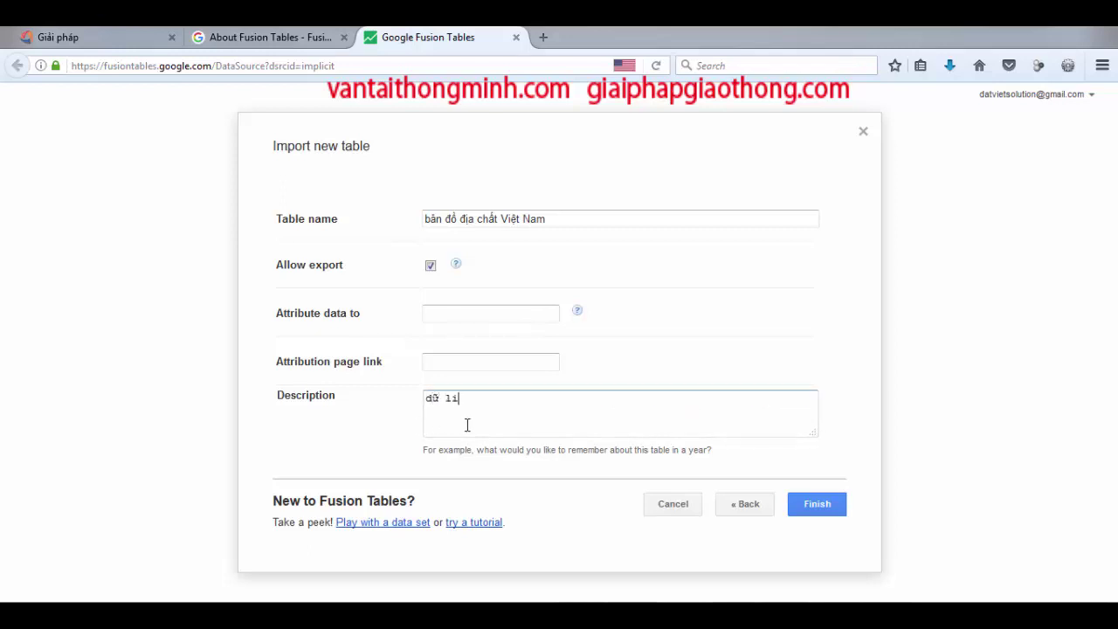
type("ệu về các hố khoan địa chất")
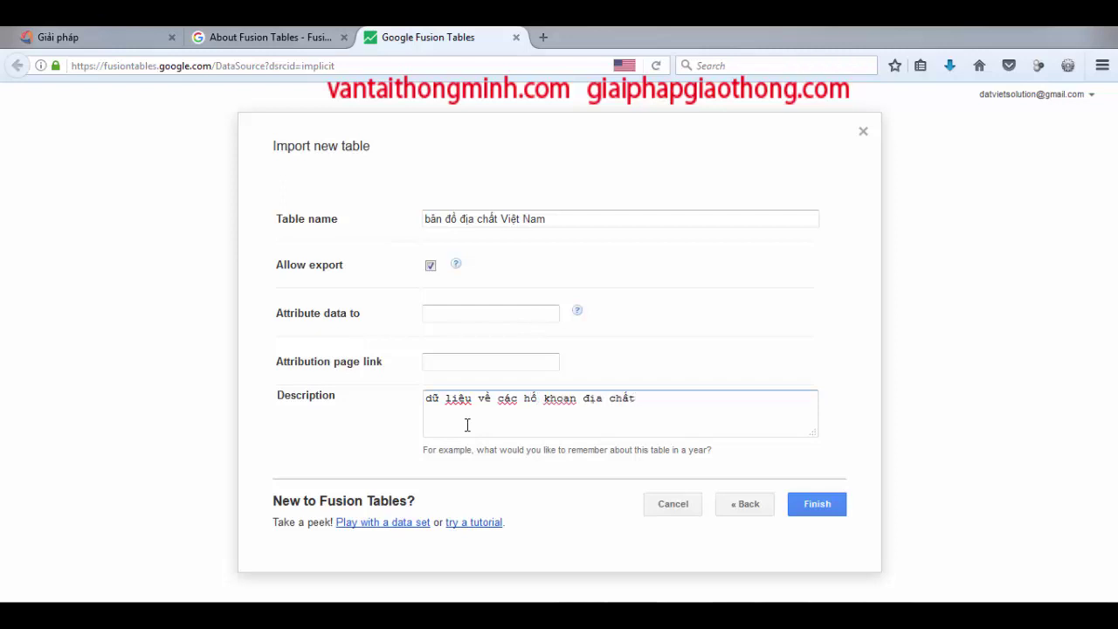
type(" trên khắp ca")
type(" nước")
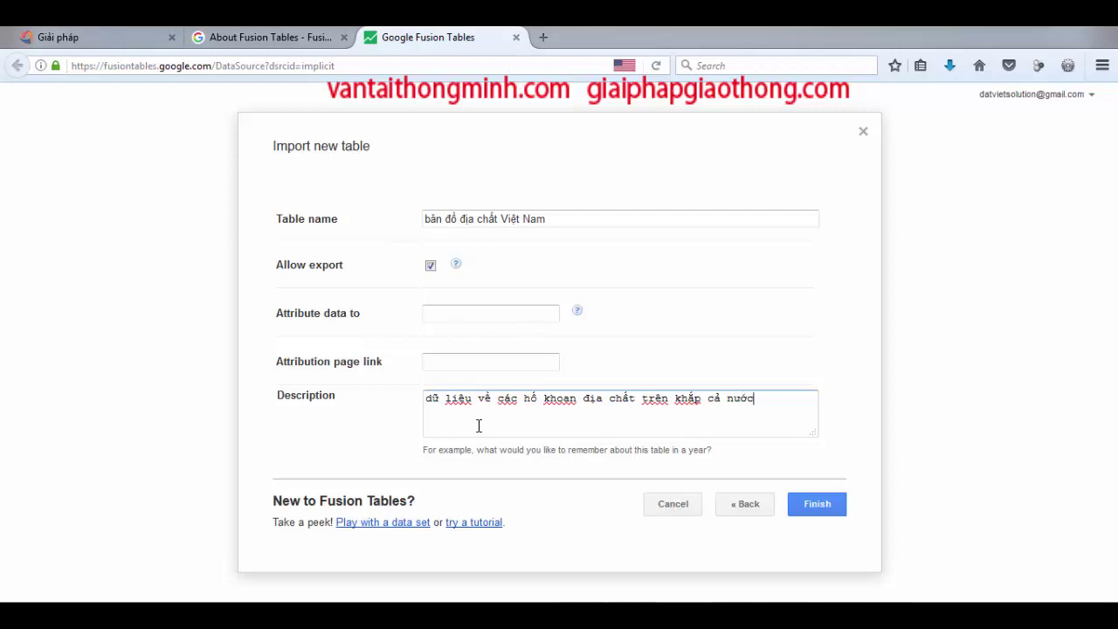
Step: Extend the description with "Việt Nam và một số dự án tại Lào, Campuchia", finish the import and look over the table rows
type(" va")
key("BackSpace")
key("BackSpace")
type("Viet")
type(" Nam")
type(" và ")
type("mớ")
type("t số dự án t")
type("ại")
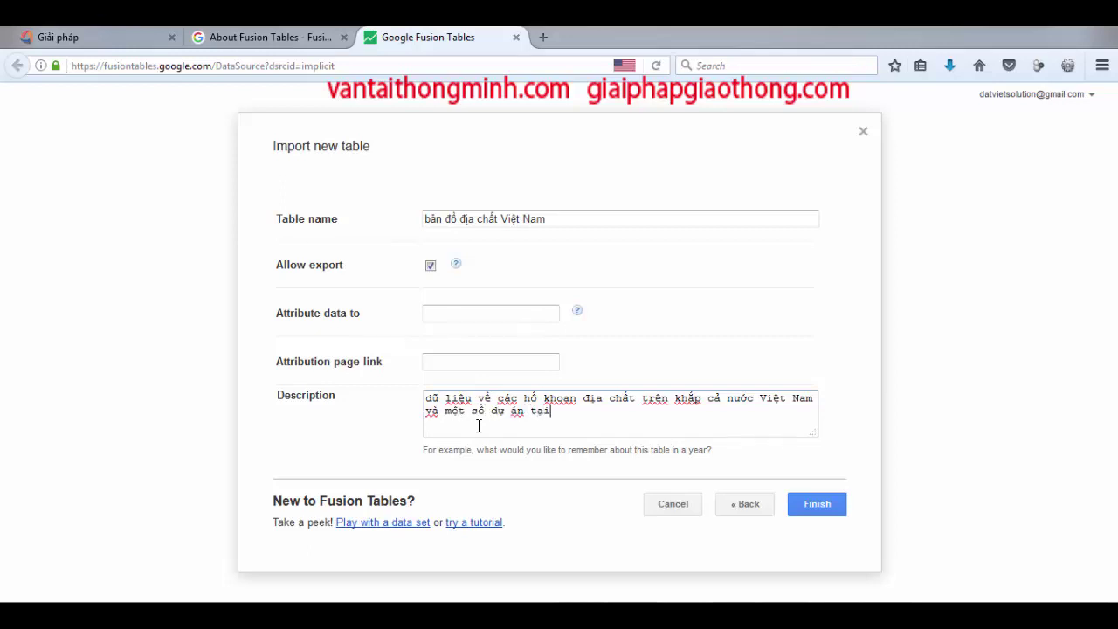
type(" Lao, Campuchia")
left_click(819, 506)
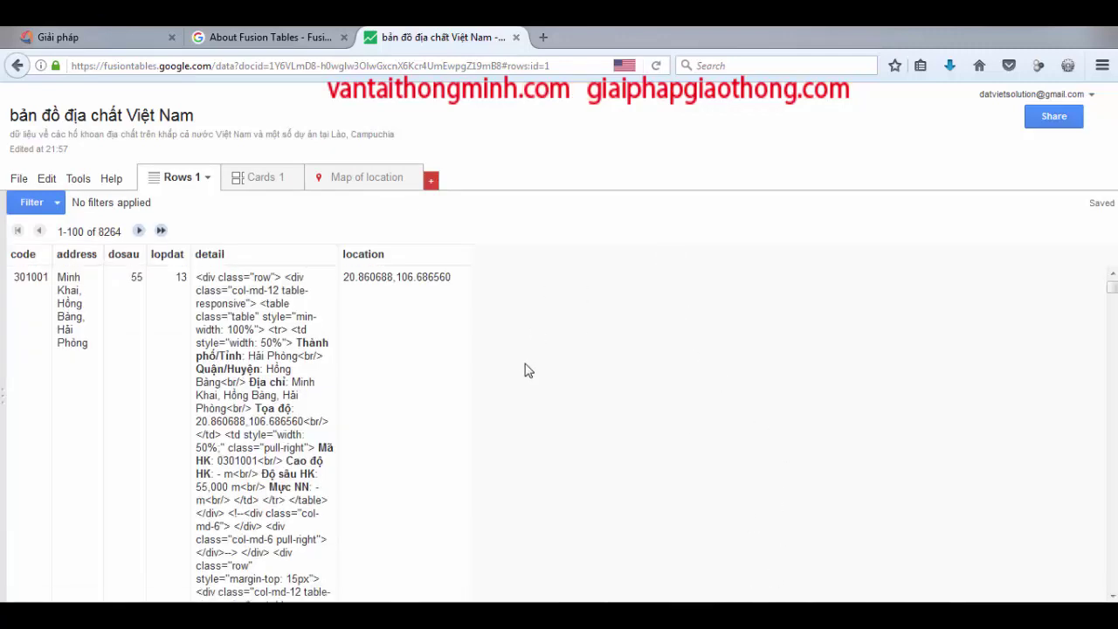
scroll(569, 399, "down", 5)
scroll(511, 355, "up", 5)
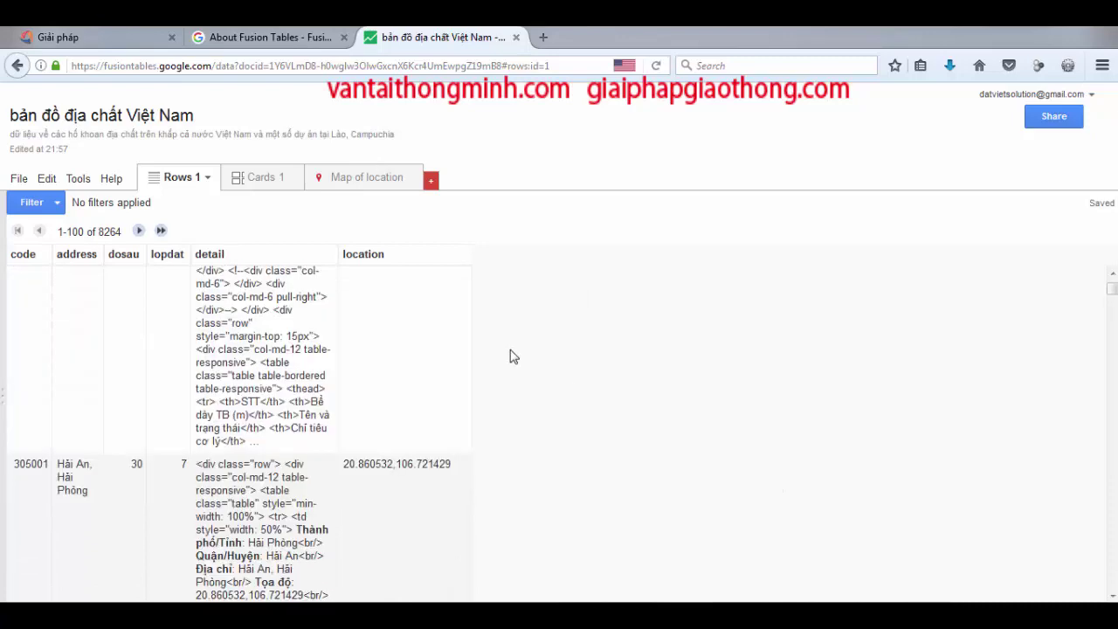
Step: Switch to WordPad and add the line "- sau kho hoàn tất thì mặc định nó phân thành 3 tab,"
left_click(748, 591)
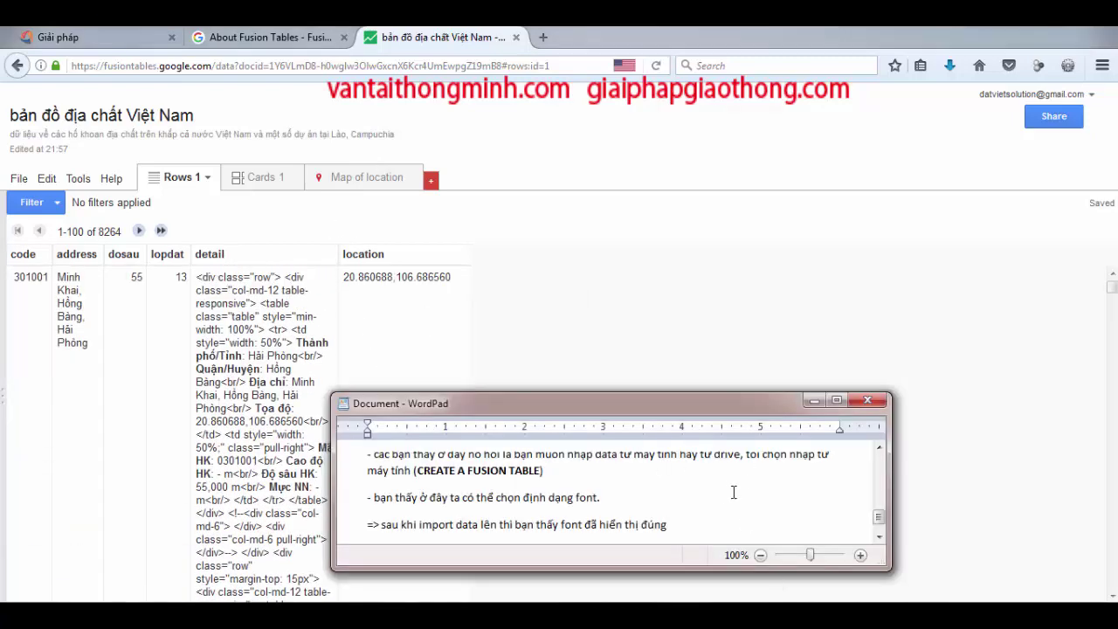
scroll(728, 492, "down", 1)
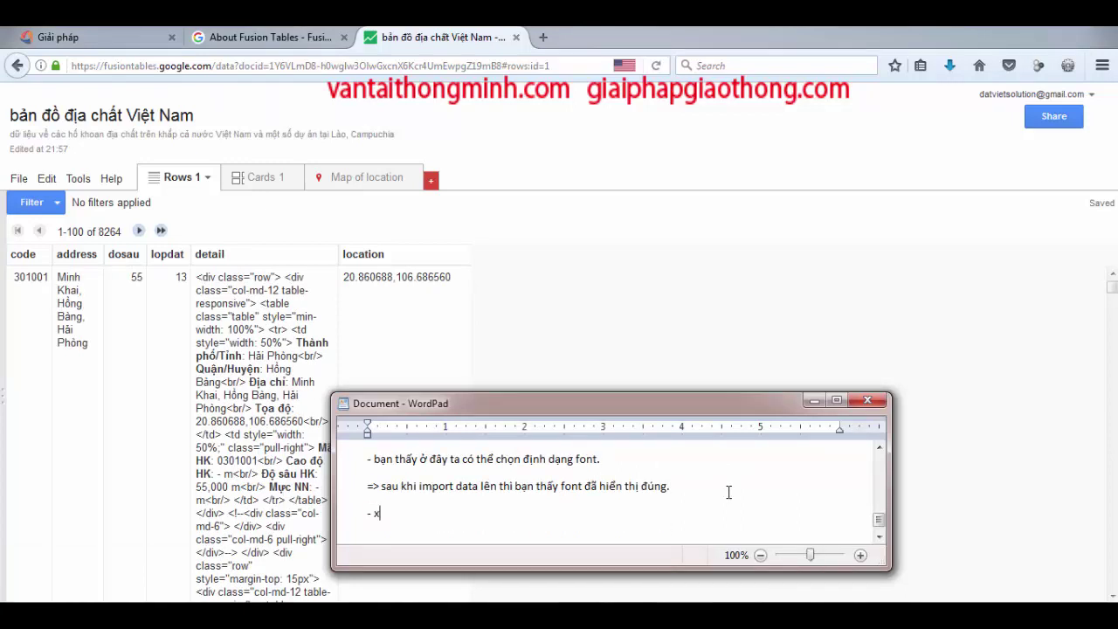
type("sau kho hoàn tất th2i")
key("BackSpace")
key("BackSpace")
key("BackSpace")
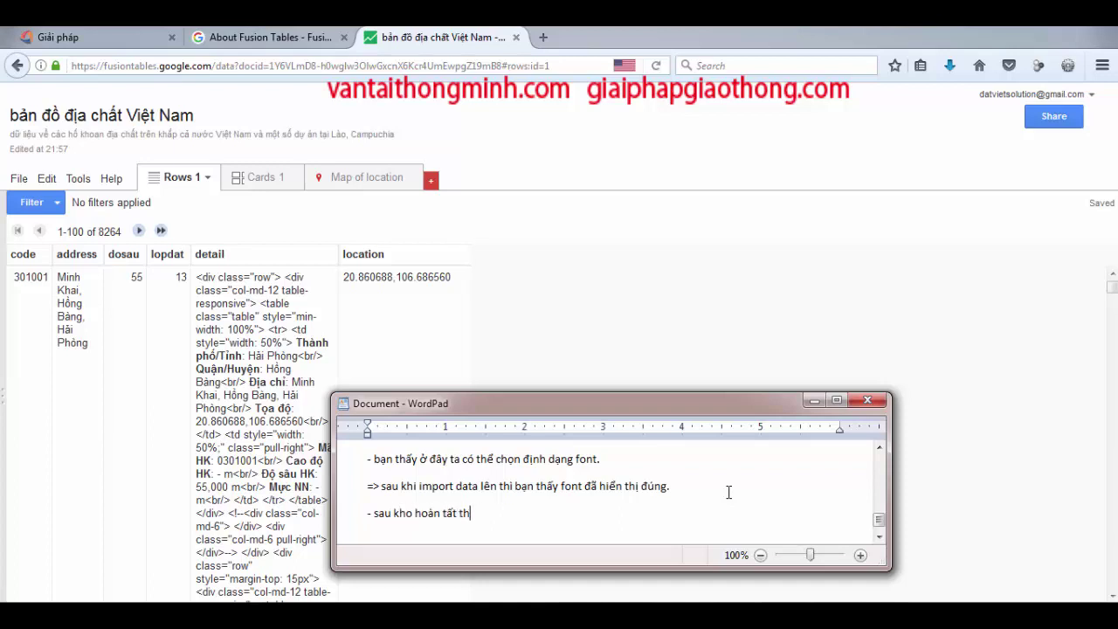
type("ì ma")
type("ặc định h")
key("BackSpace")
type("nó phân thành ")
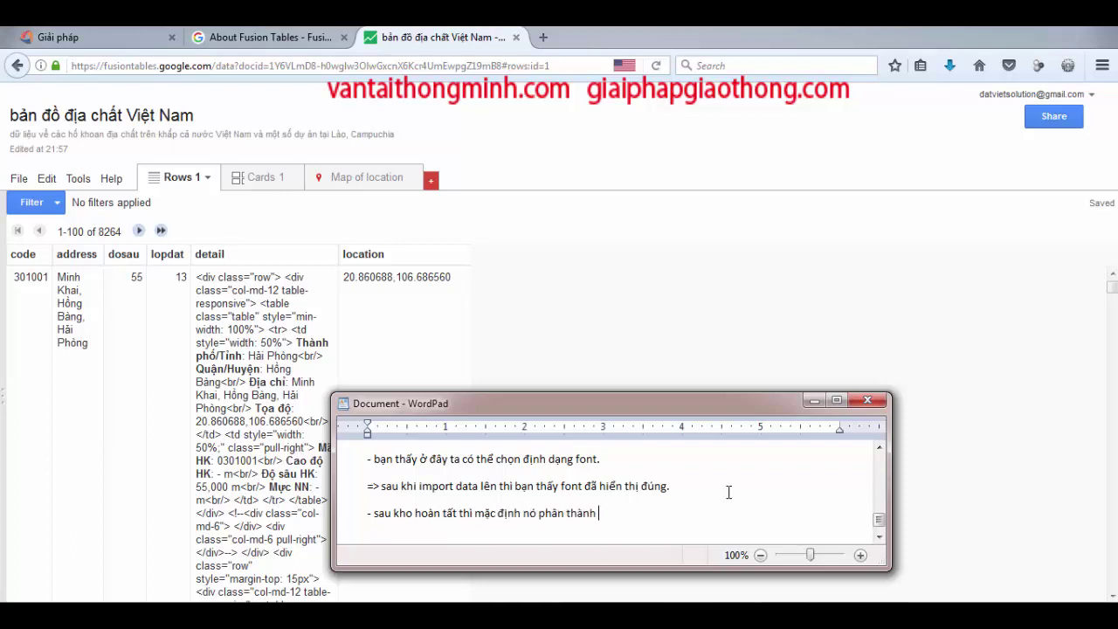
type("3 tab")
key("BackSpace")
key("BackSpace")
key("BackSpace")
Step: Continue the note with "mục tiêu trong bài này là ta dùng để hiện thị maps vì vậy ta quan tâm tới tab"
type("muc tiêu trong bài")
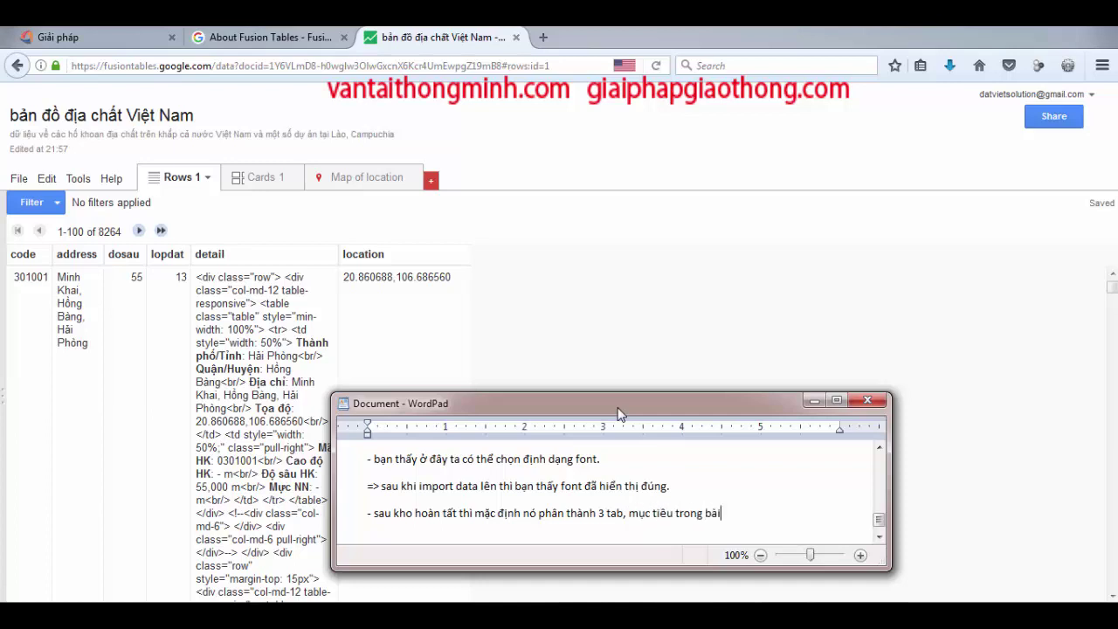
type(" này là ta dung để hie")
type("n thị")
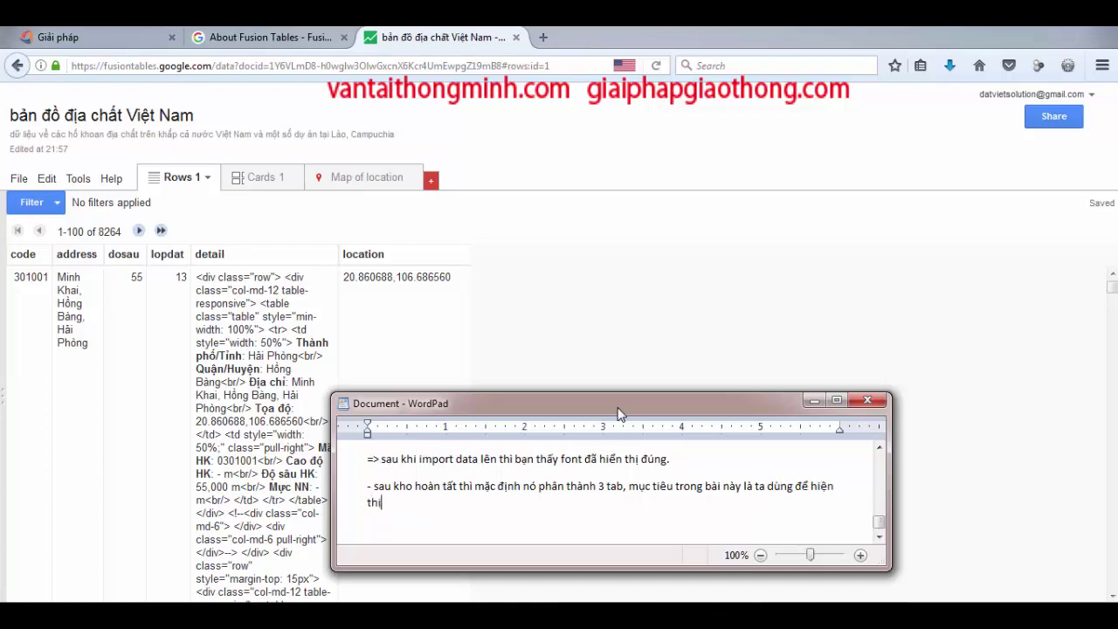
type("maps vì vây ta quan tâm tới tab")
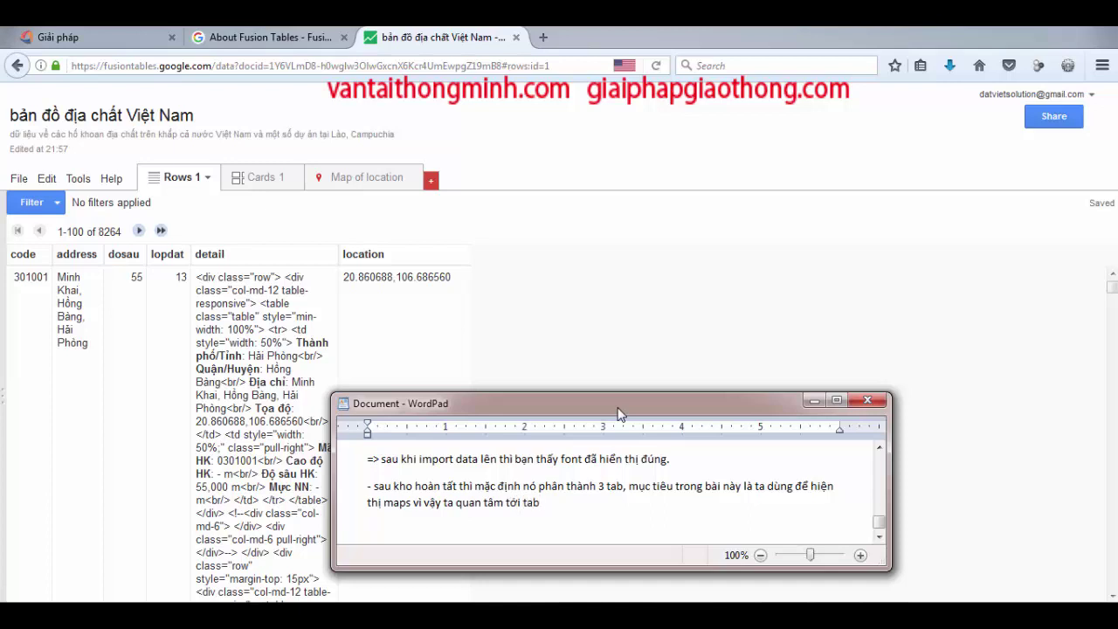
Step: End the note with "cuối cùng thôi ( Map of location )" and make "Map of location" bold
type(" cuối")
type(" cung th6o")
type("ô")
type("Map")
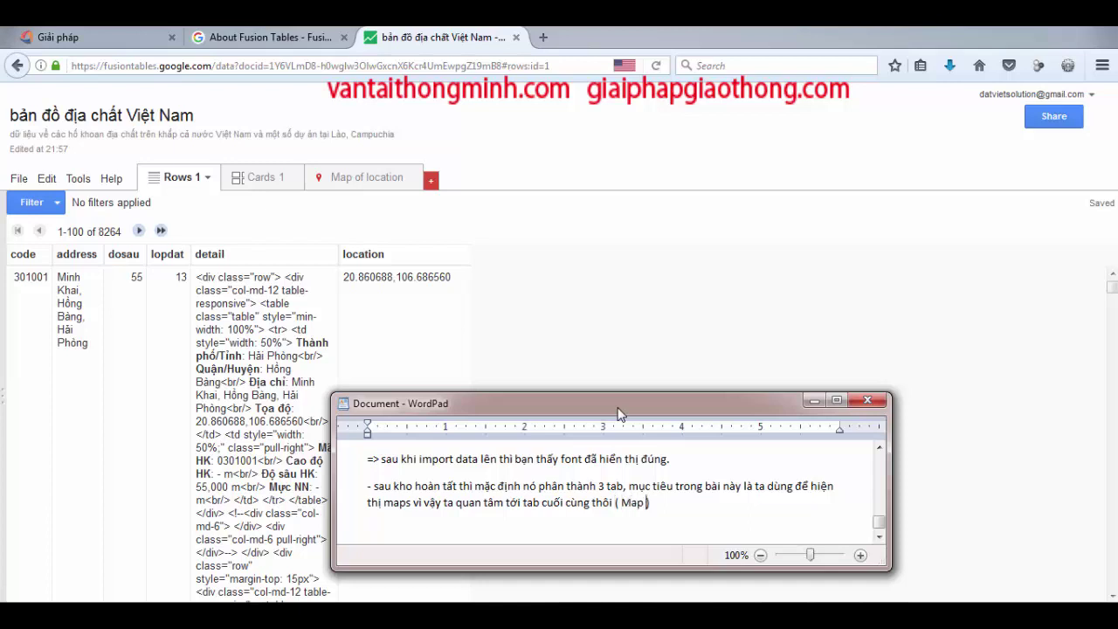
type(" of location")
key("shift+Left")
key("shift+Left")
key("shift+Left")
key("shift+Left")
key("shift+Left")
key("shift+Left")
key("shift+Left")
key("shift+Left")
key("shift+Left")
key("shift+Left")
key("shift+Left")
key("shift+Left")
key("shift+Left")
key("shift+Left")
key("shift+Left")
key("shift+Left")
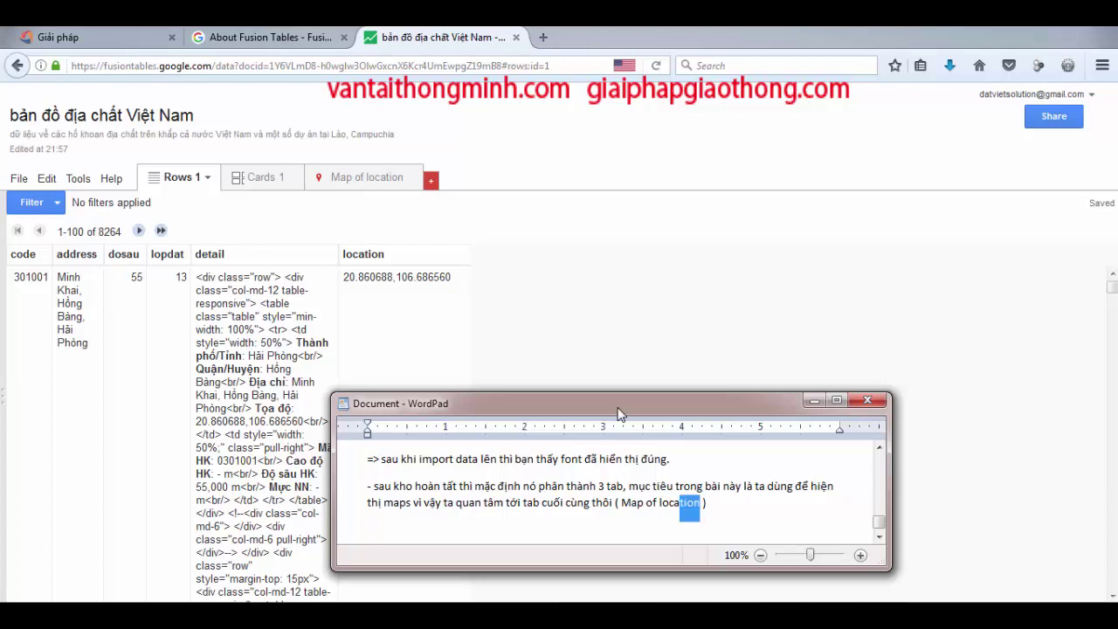
key("ctrl+b")
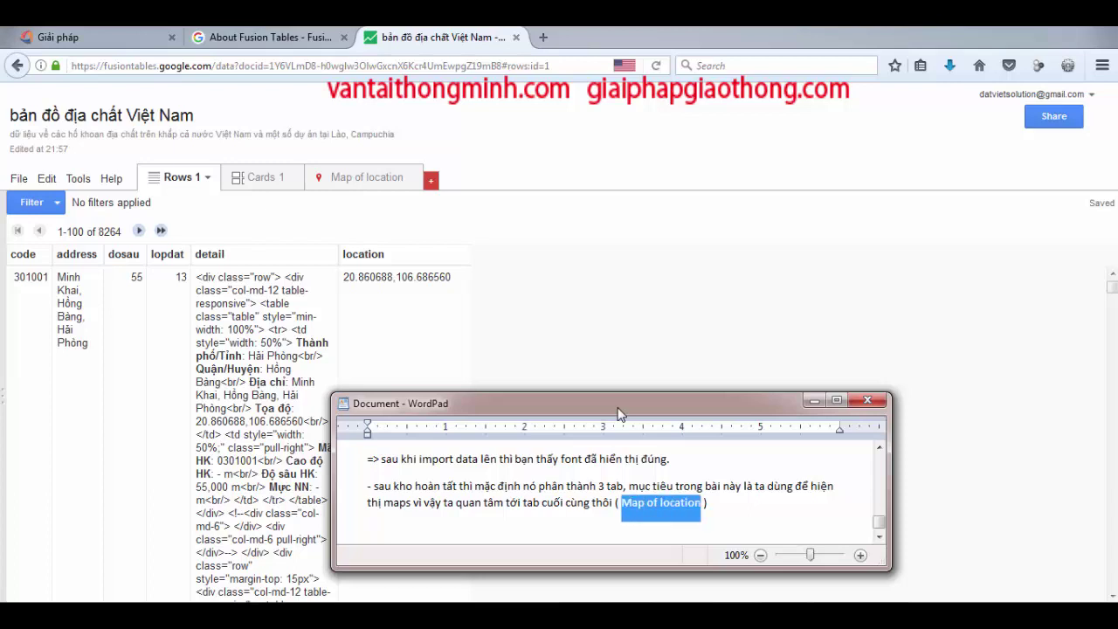
key("Right")
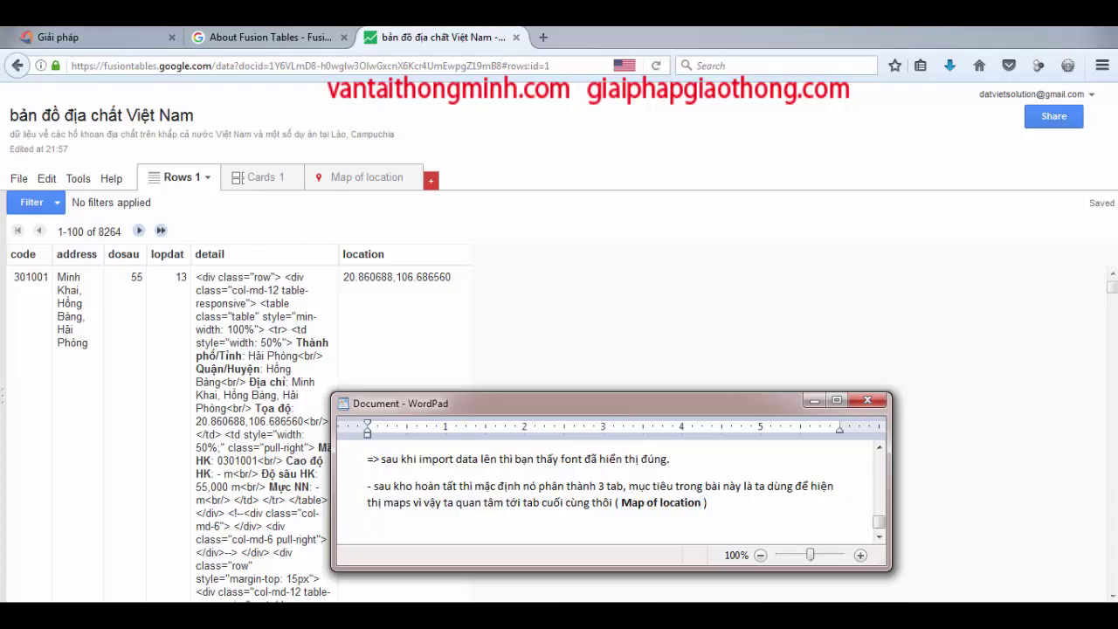
Step: Return to the browser and remove the Rows 1 and Cards 1 views from the table, keeping Map of location
left_click(242, 228)
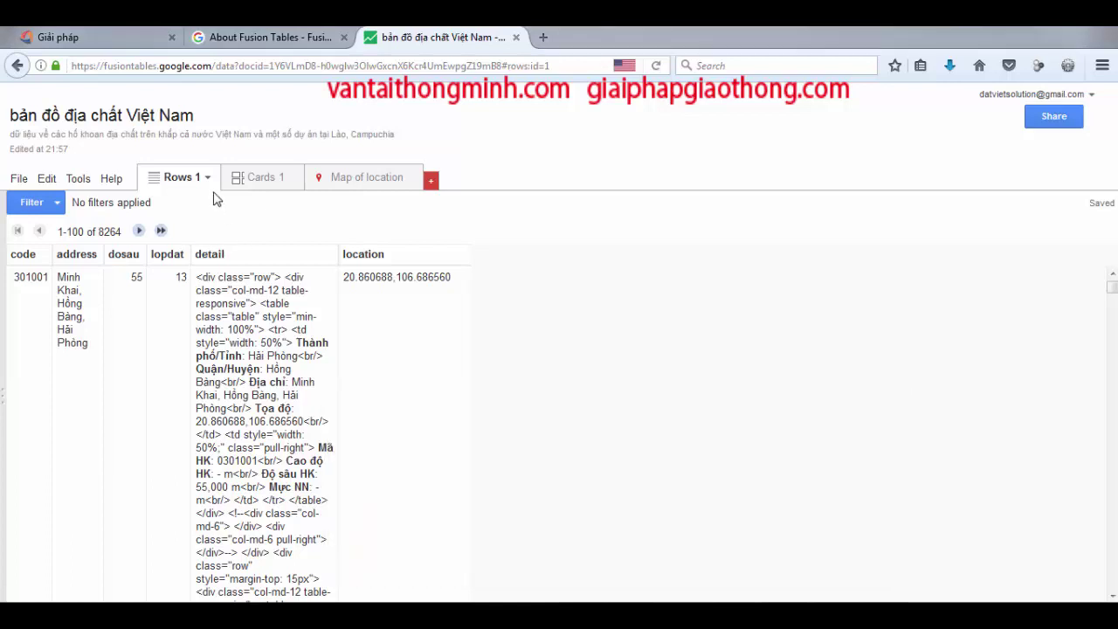
left_click(208, 180)
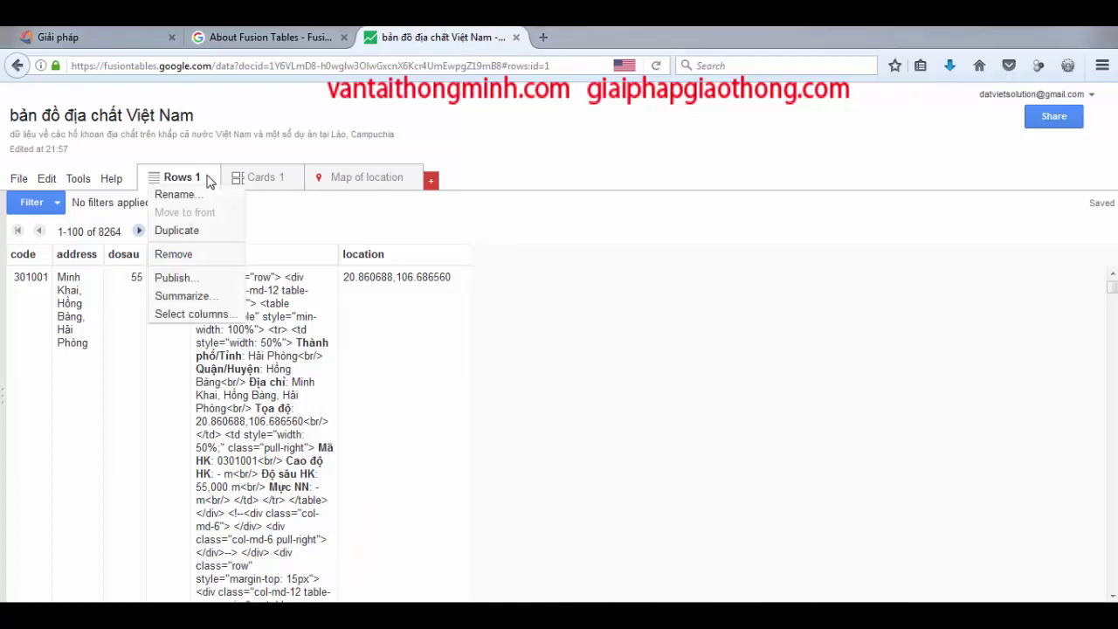
left_click(174, 254)
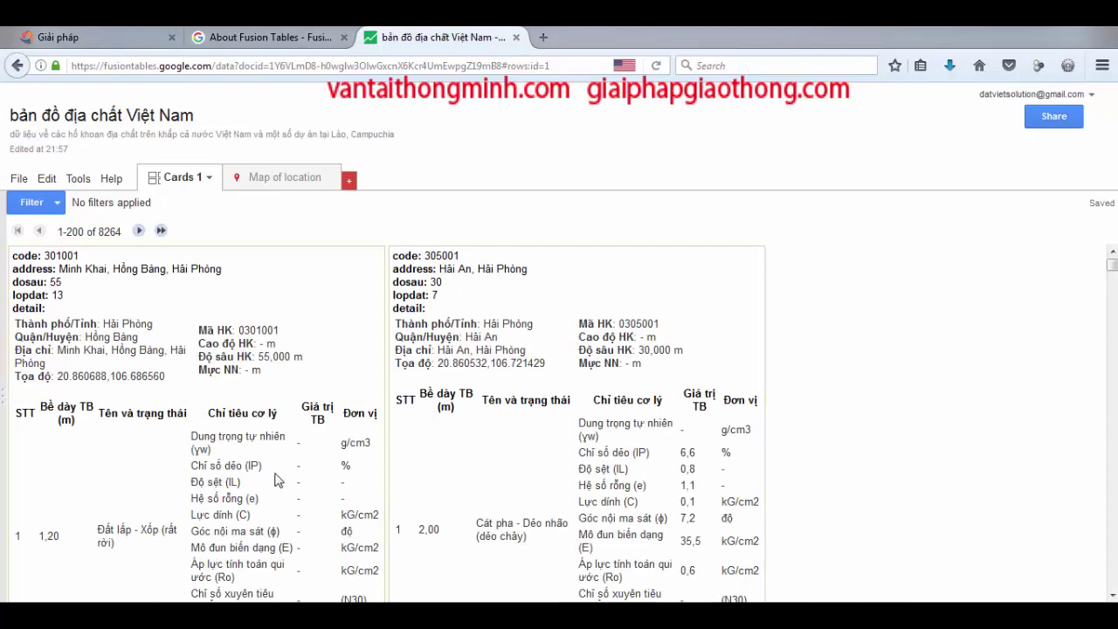
left_click_drag(279, 482, 278, 459)
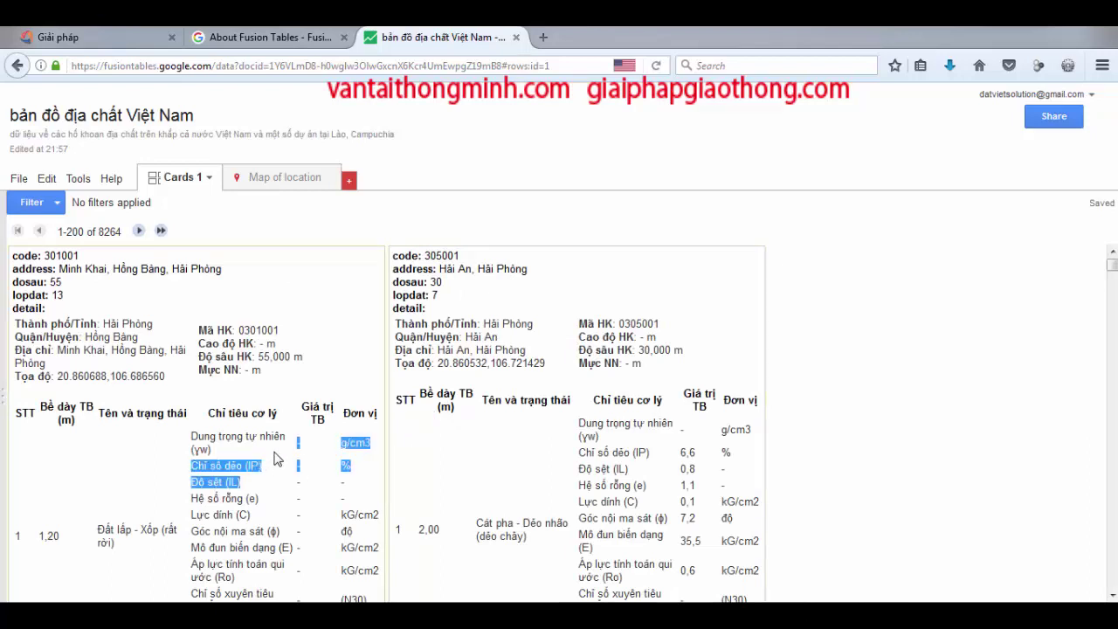
left_click(209, 178)
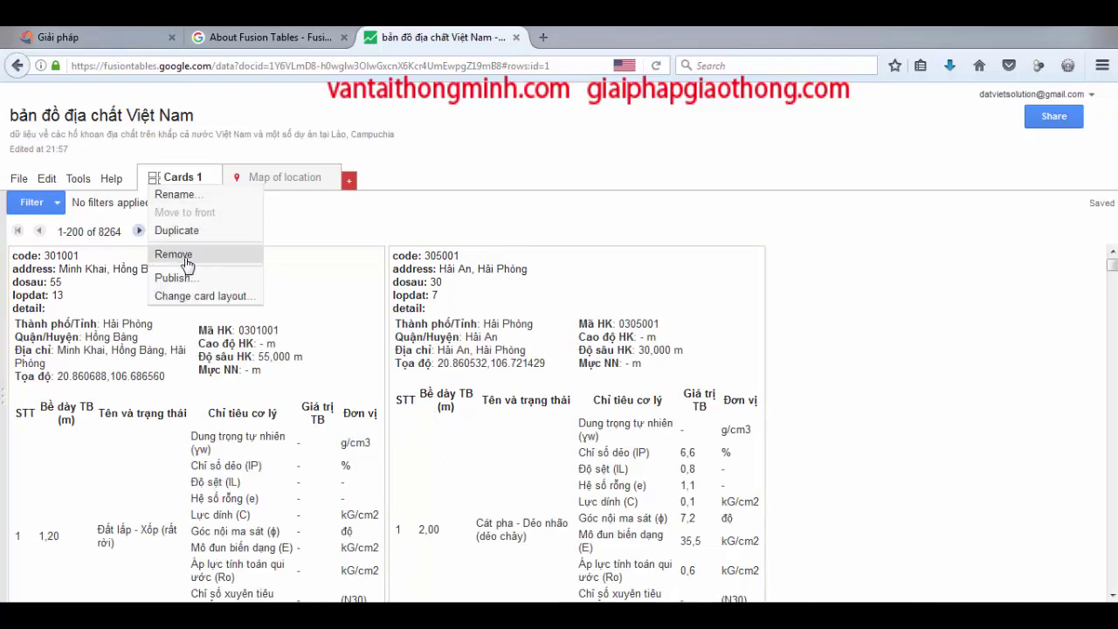
left_click(185, 257)
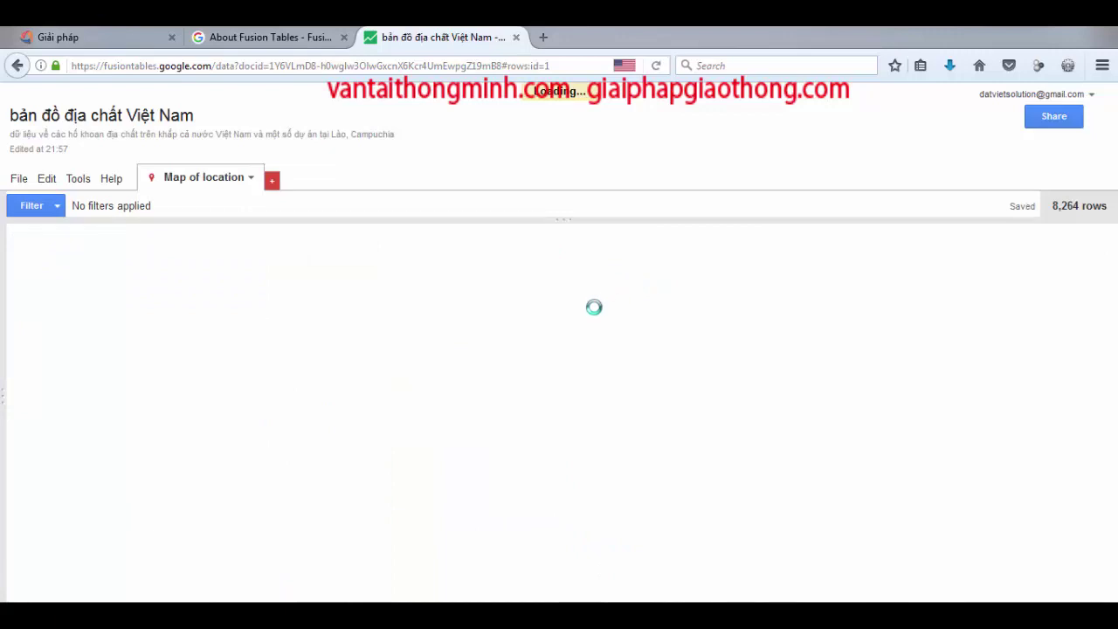
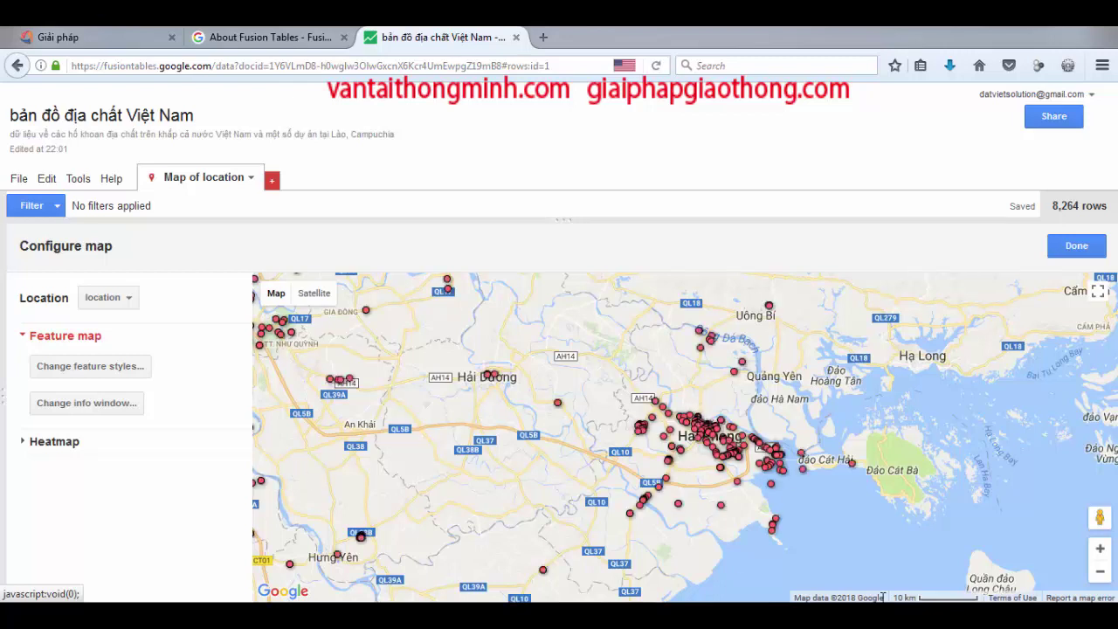
Step: Examine the drill-hole markers around Hai Phong on the map and read one marker's info window
left_click_drag(587, 427, 489, 354)
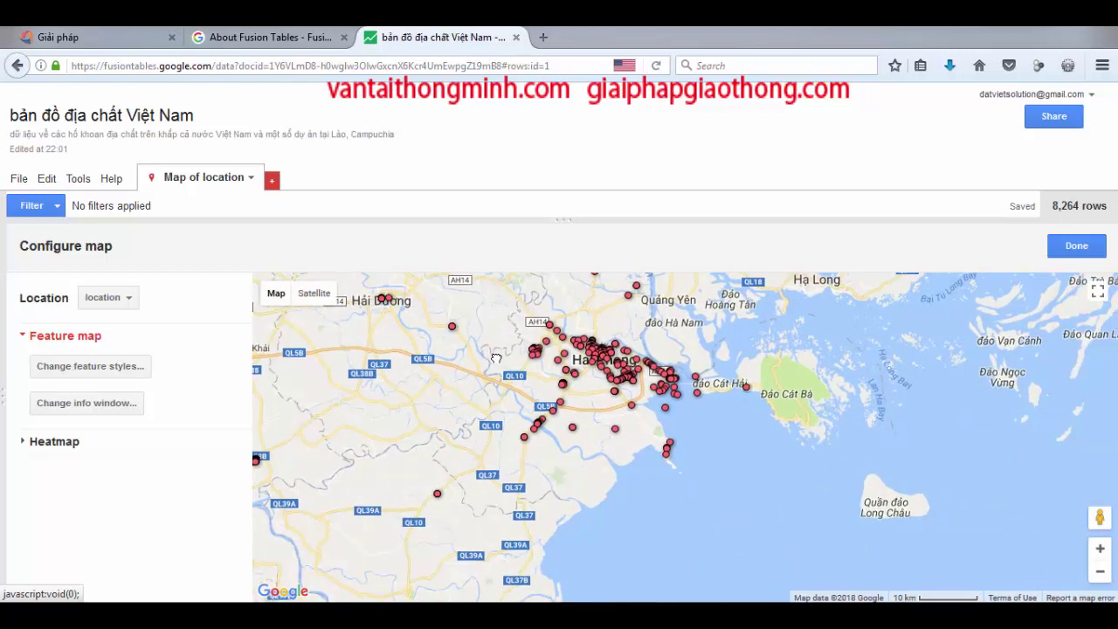
scroll(601, 371, "up", 1)
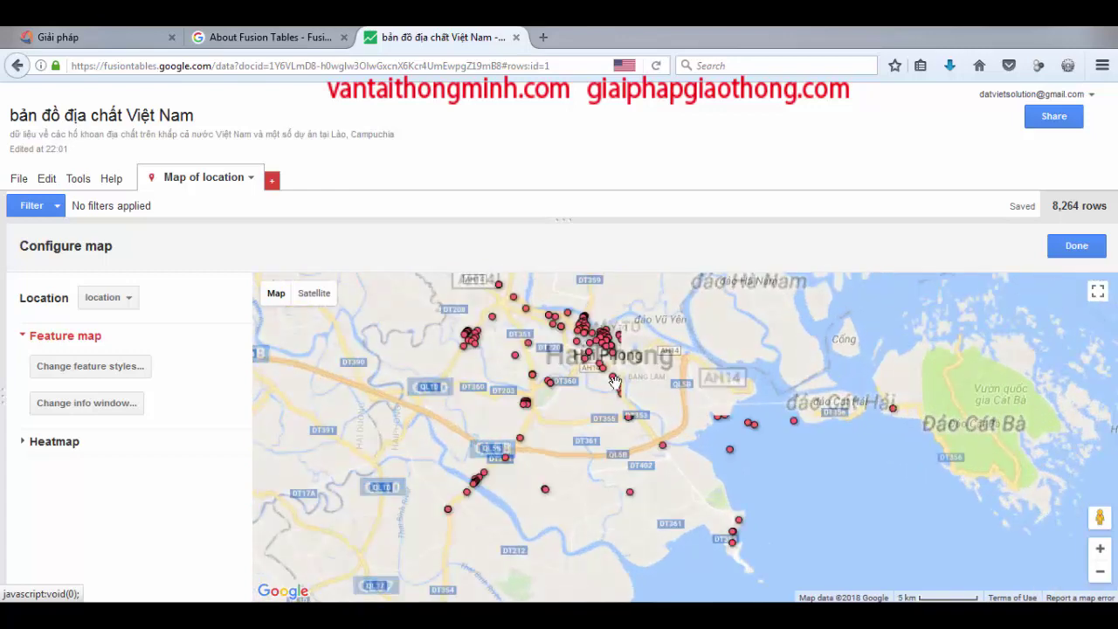
scroll(618, 390, "up", 1)
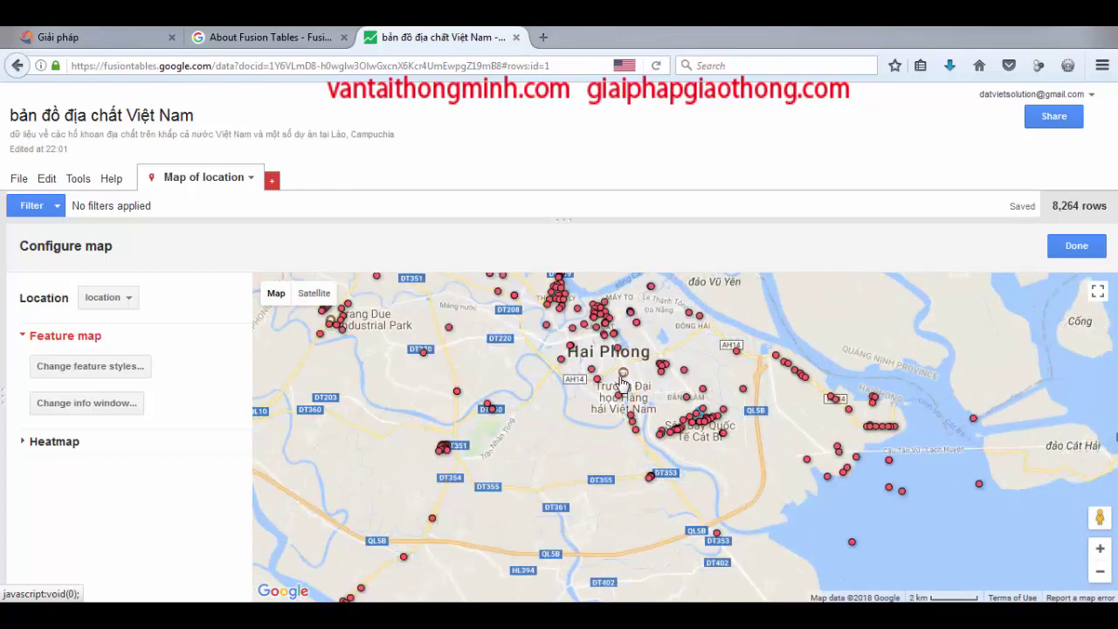
left_click(634, 320)
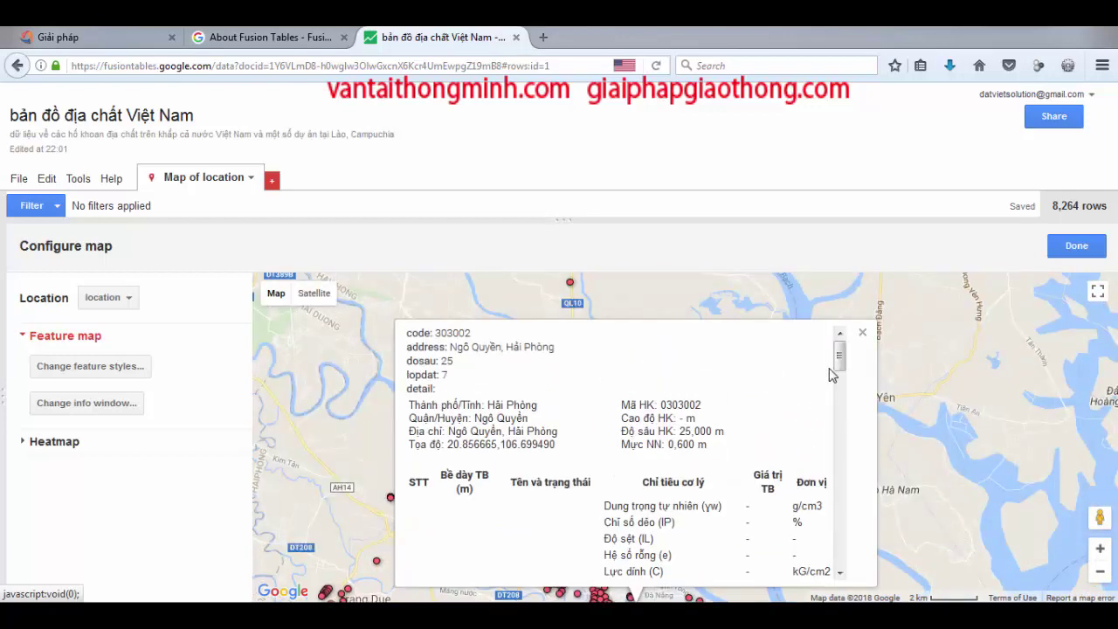
mouse_move(838, 358)
left_mouse_down()
mouse_move(836, 555)
mouse_move(837, 349)
left_mouse_up()
left_click(862, 332)
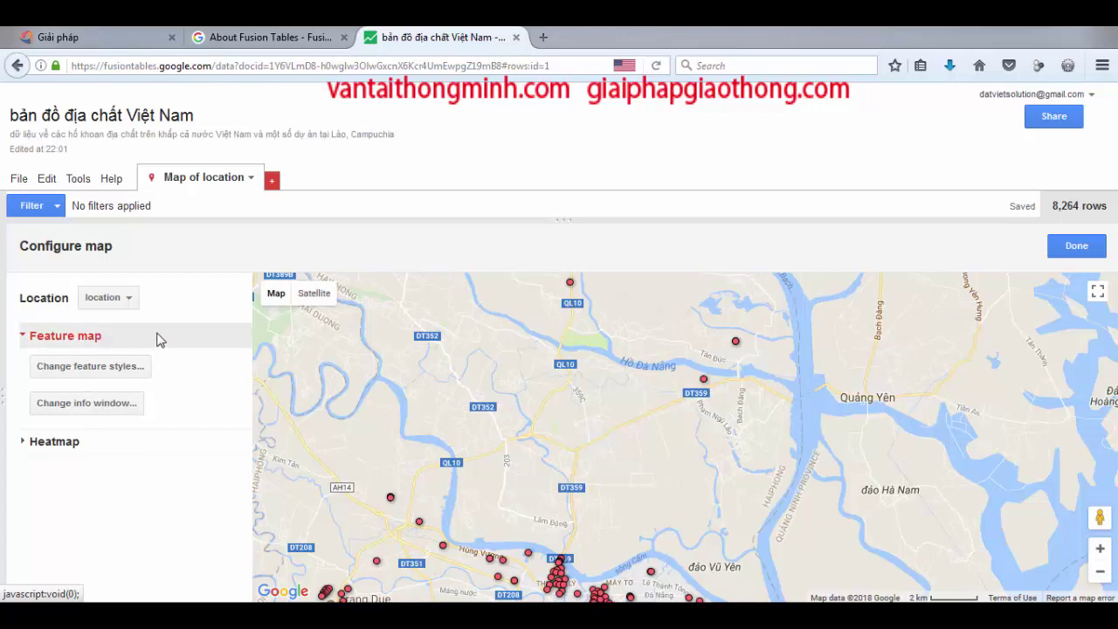
left_click_drag(685, 506, 692, 416)
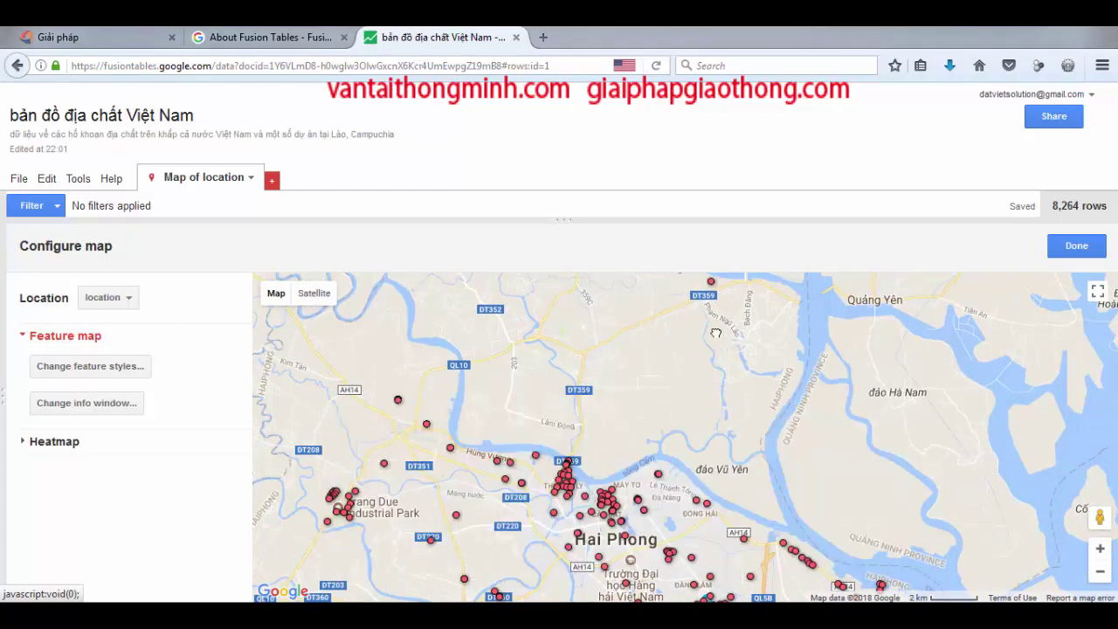
Step: Examine the spread of drill-hole markers from Hai Phong out to the whole of Vietnam on the map
left_click_drag(727, 354, 712, 295)
left_click_drag(691, 554, 651, 441)
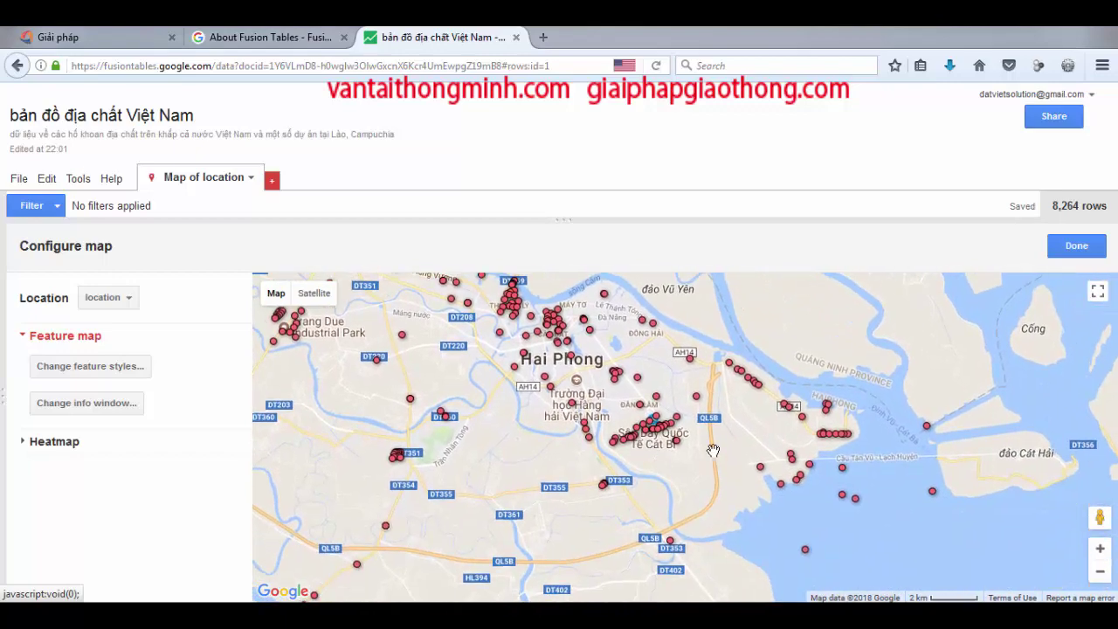
left_click(1102, 568)
left_click(1102, 571)
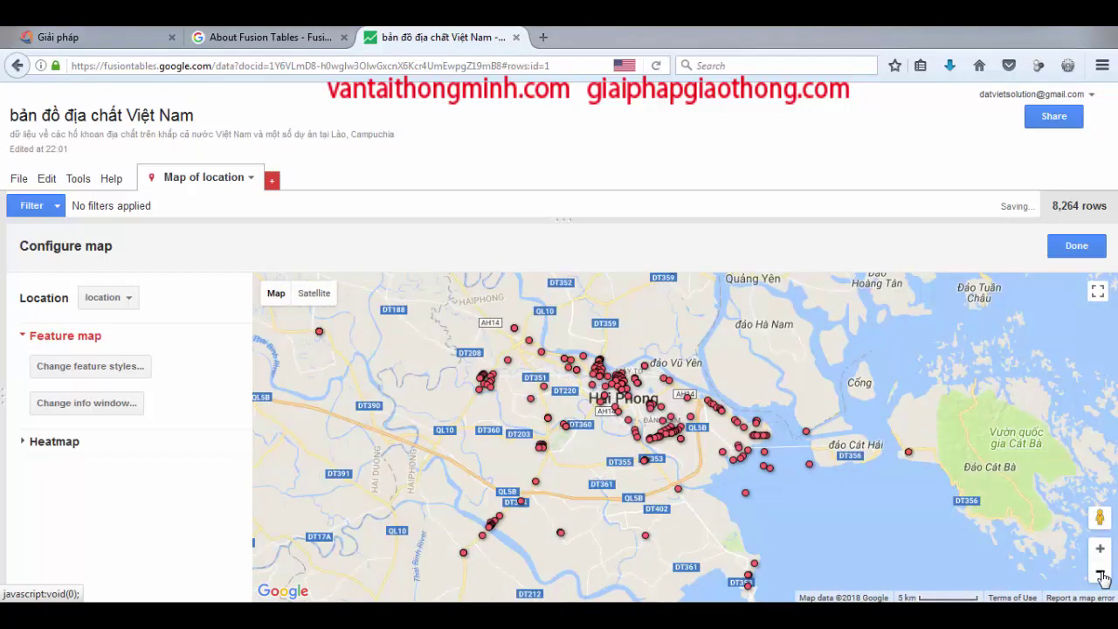
left_click(1101, 573)
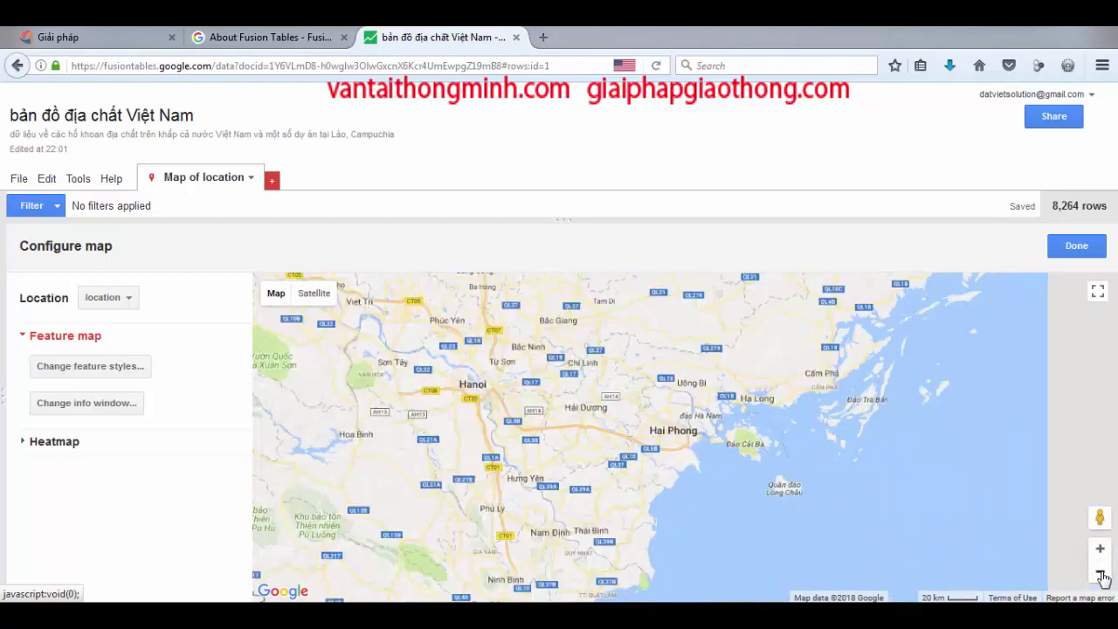
left_click(1102, 575)
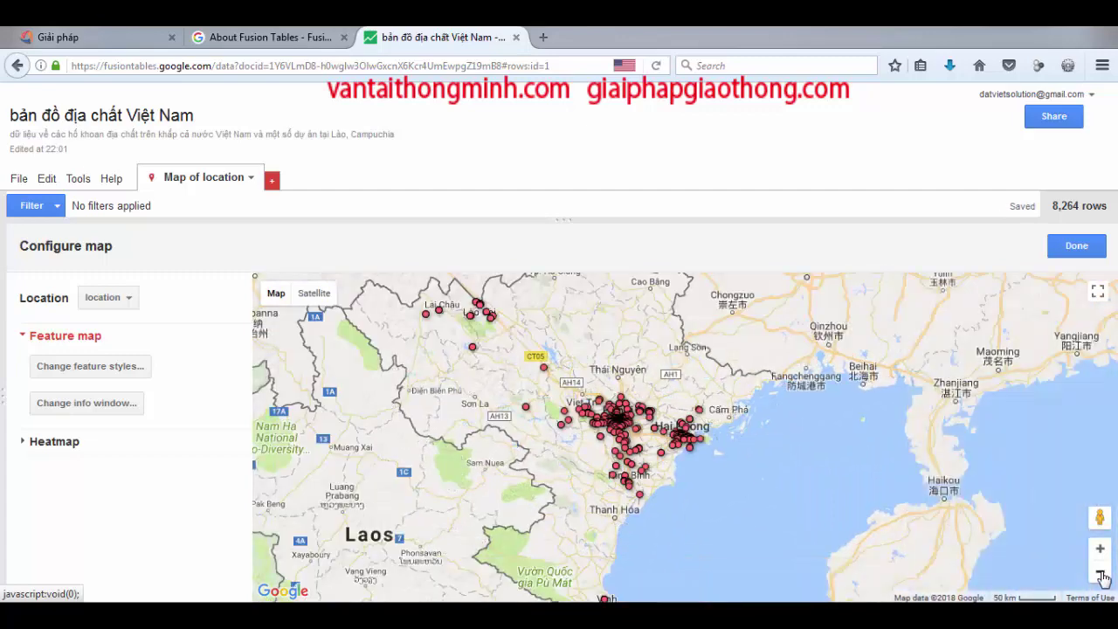
left_click(1102, 574)
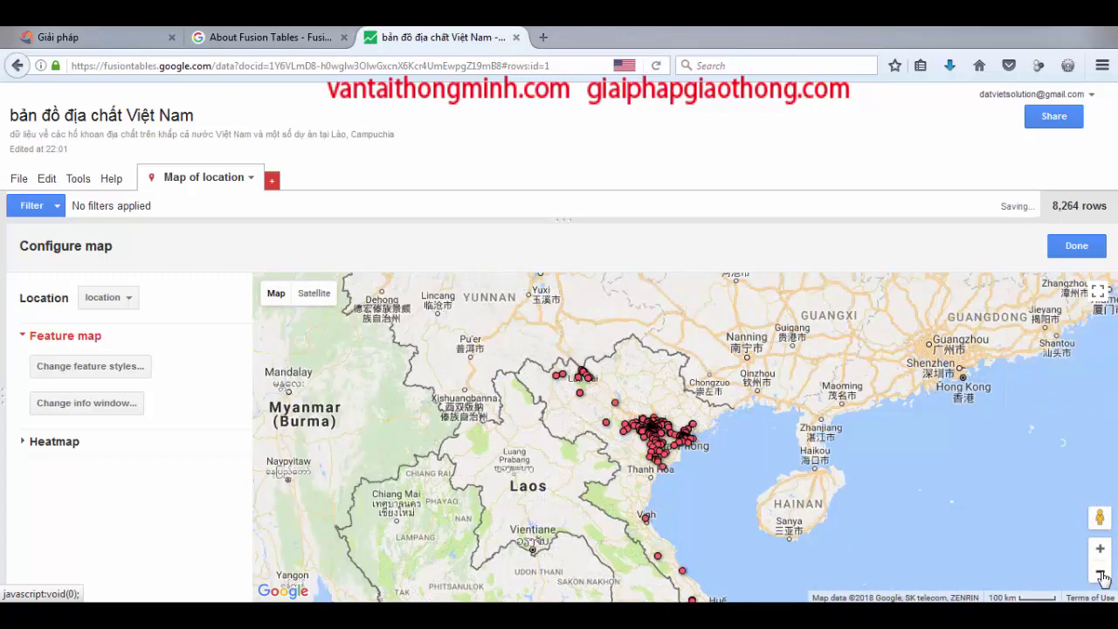
left_click_drag(813, 563, 712, 394)
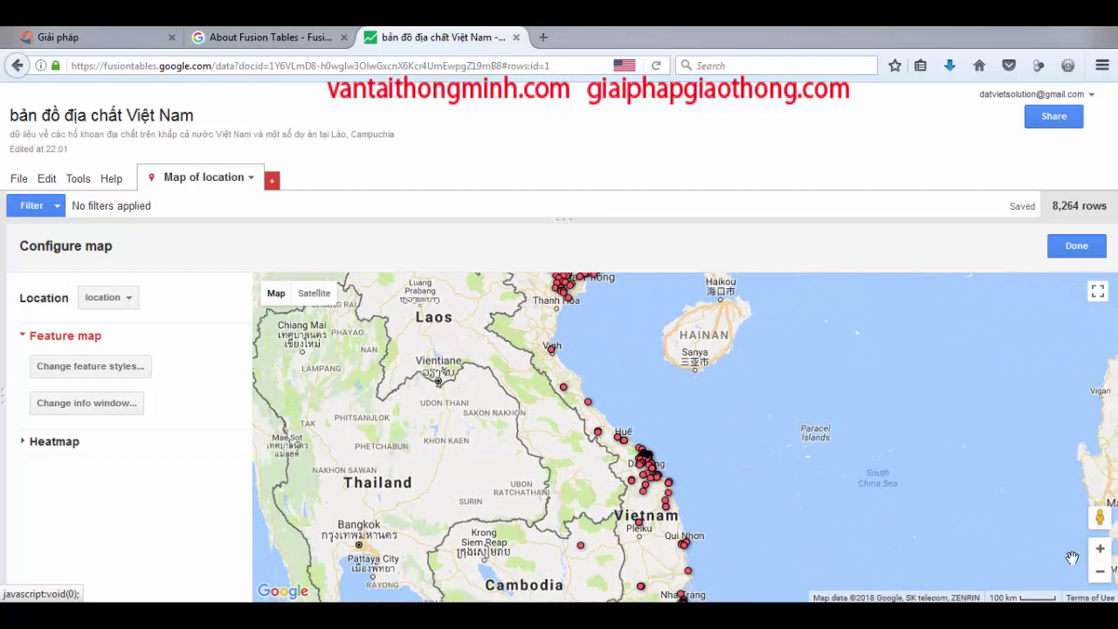
left_click(1101, 571)
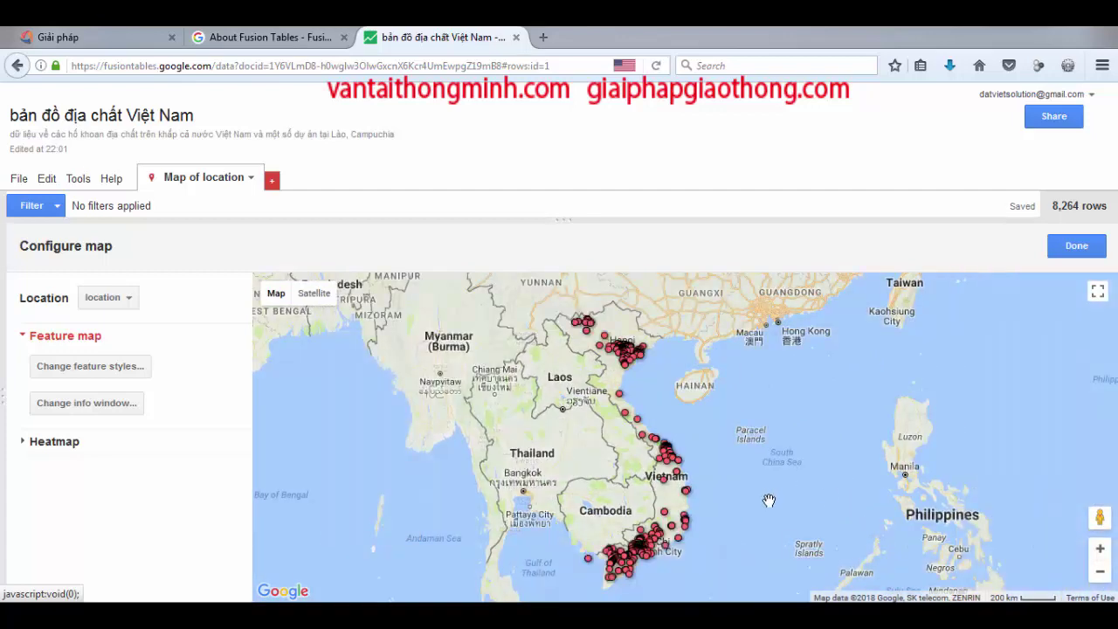
left_click_drag(700, 550, 696, 526)
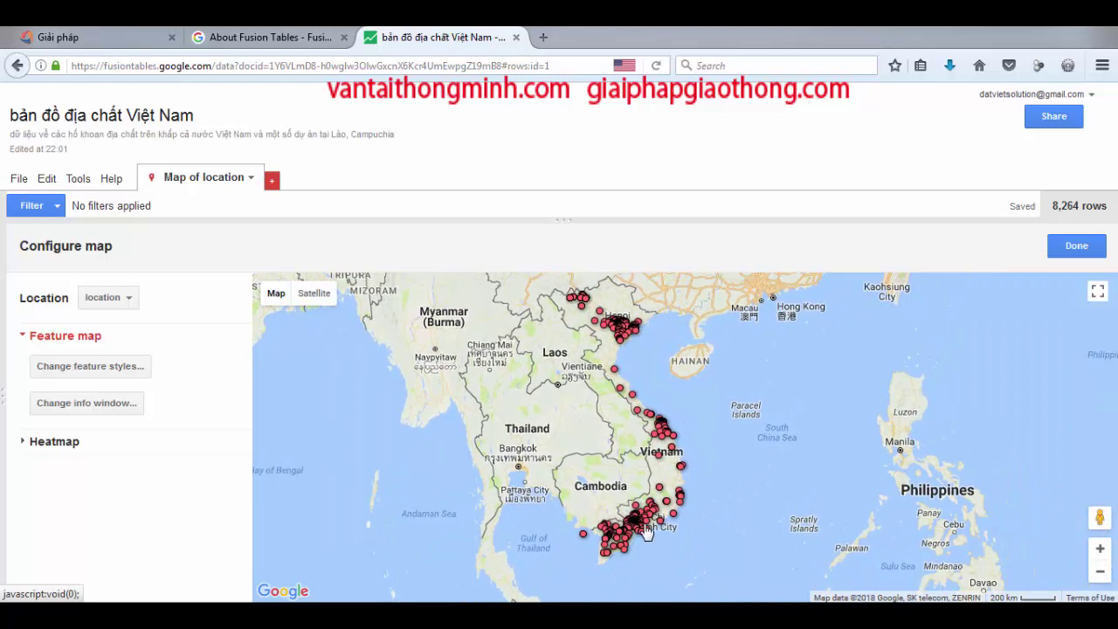
Step: Switch to the WordPad note and resize its window to cover only the eastern part of the map
key("alt+Tab")
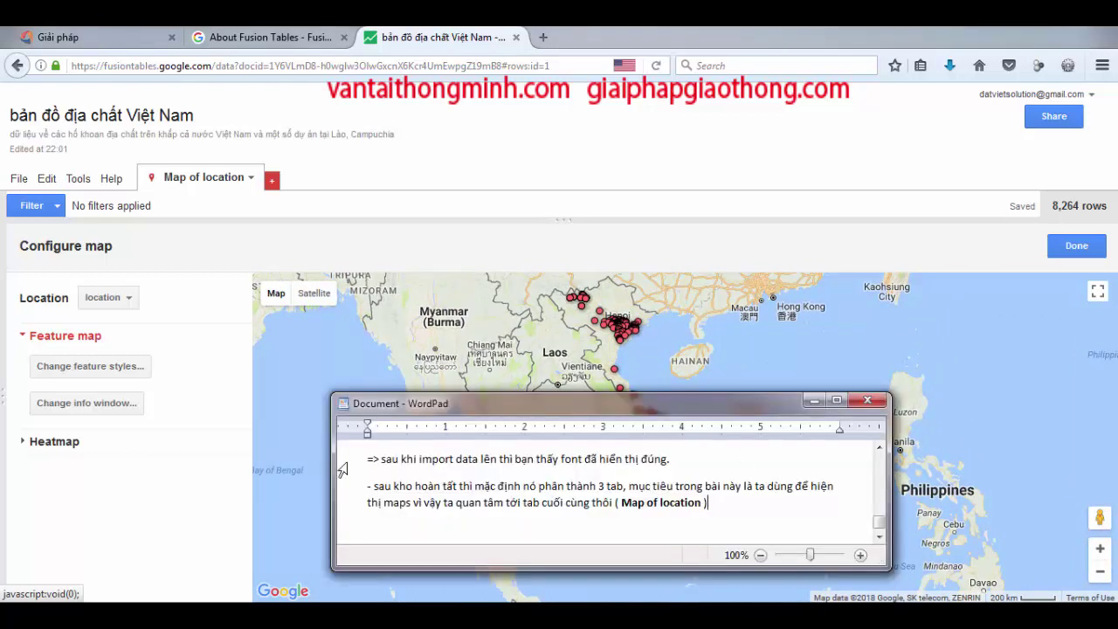
left_click_drag(330, 470, 731, 470)
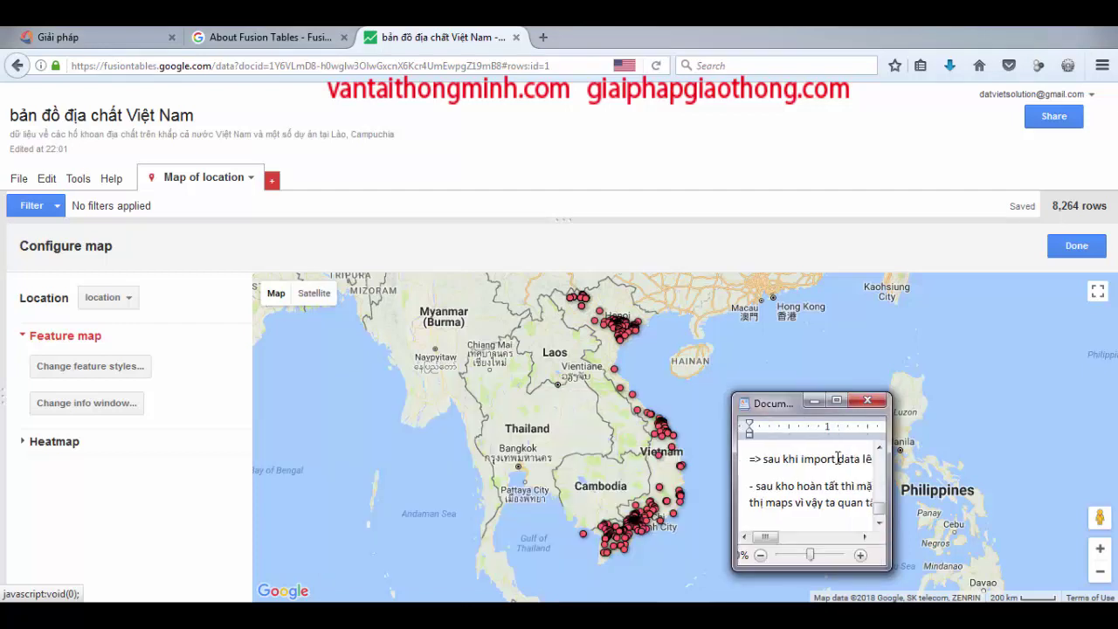
left_click_drag(891, 464, 1082, 463)
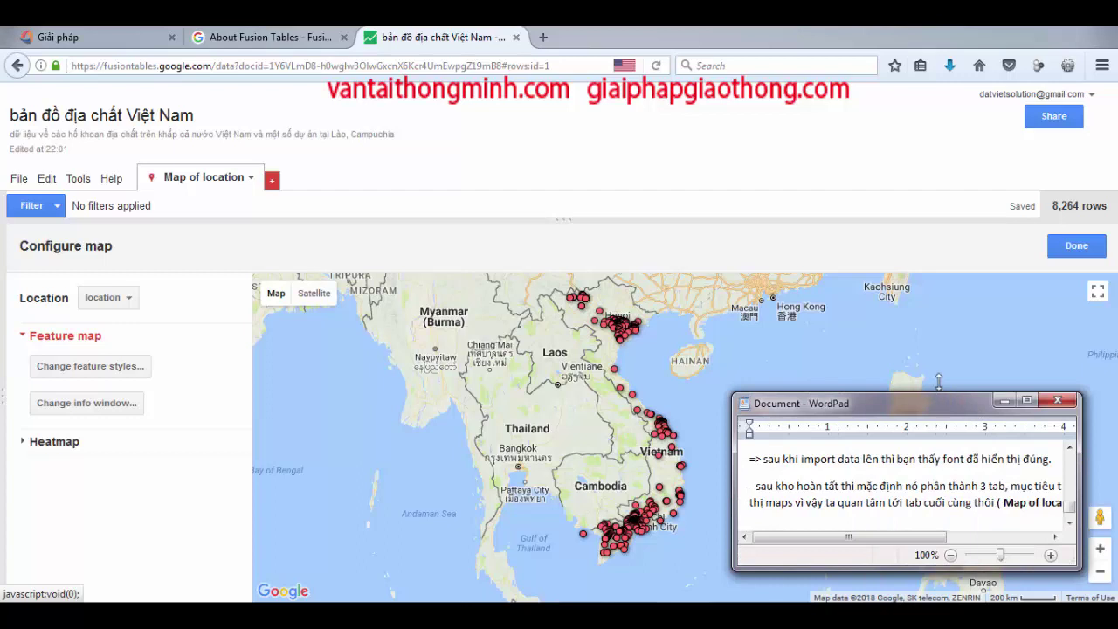
left_click_drag(939, 393, 935, 162)
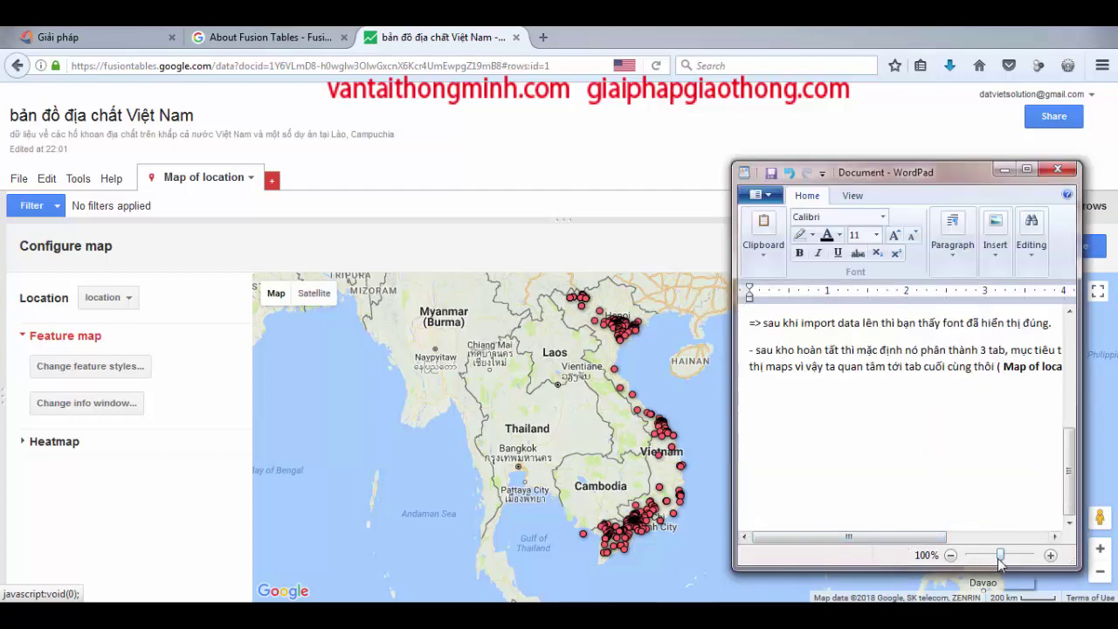
left_click_drag(735, 428, 702, 459)
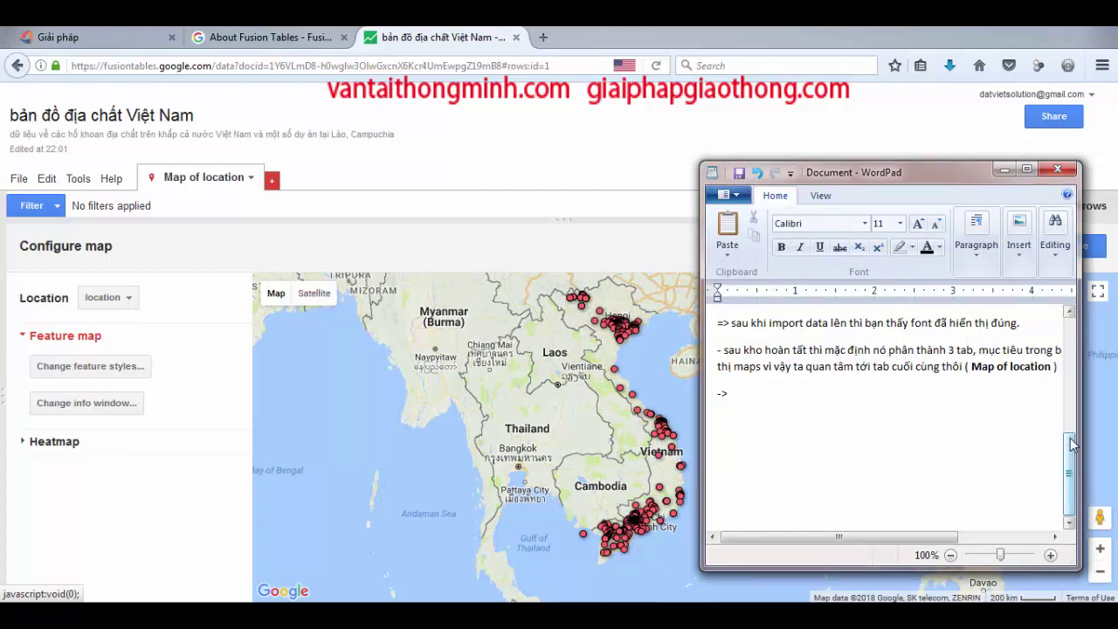
Step: Add the note line "-> lúc này bạn đã có maps rồi, nhưng để hiển thị đẹp hơn thì"
type("luc")
type("> lúc này bạn")
type(" đa")
key("BackSpace")
type("ã co")
type(" map")
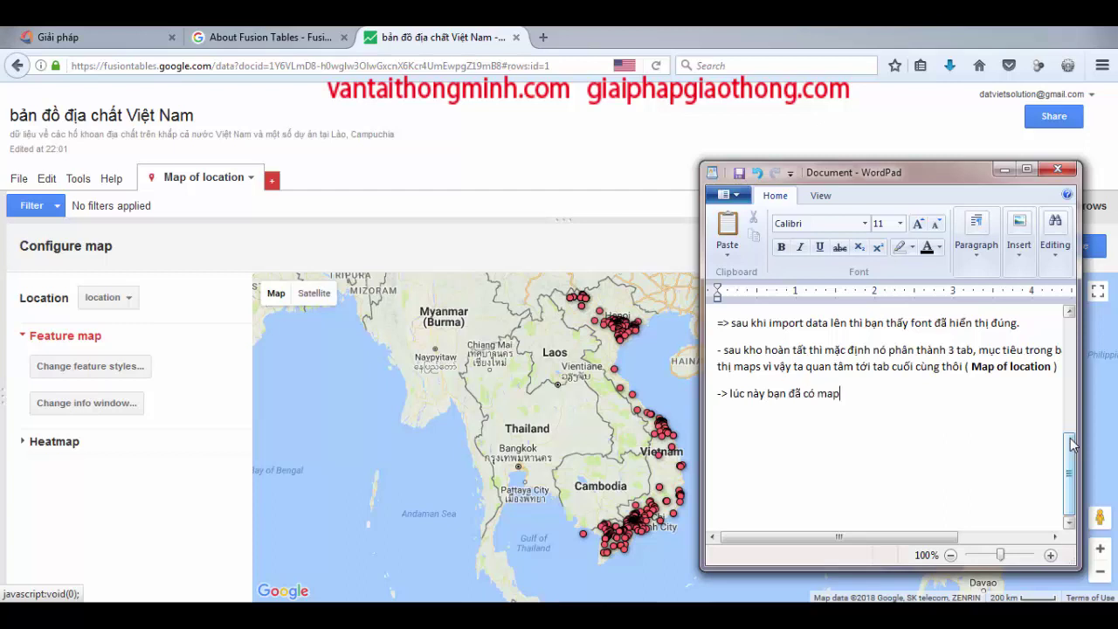
type("s ro")
type("i, nhưng đe")
type(" hie")
type("n thị ")
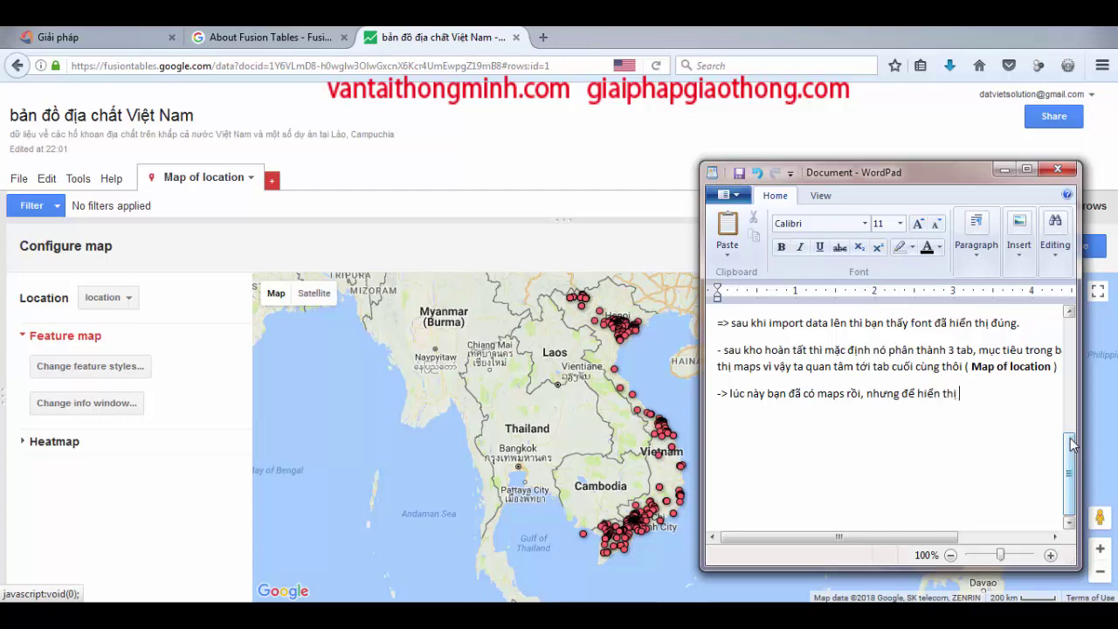
type("đẹp hơn thì")
key("Return")
Step: Write "ta tiến hành chỉnh sửa giao diện một chút." on the next line of the note
type("ta tiến hành ")
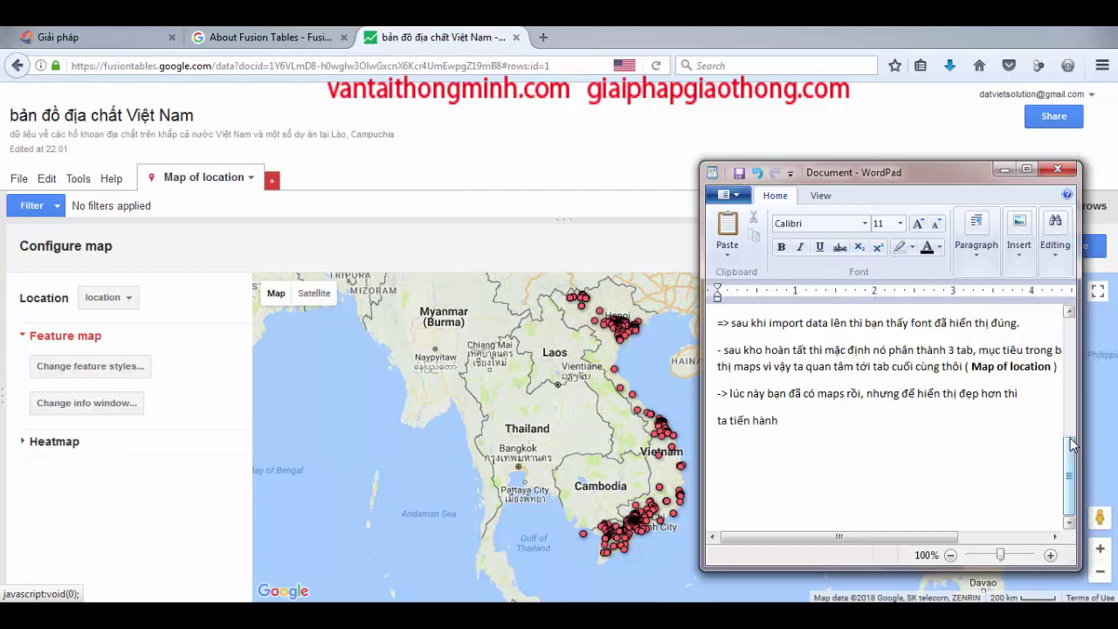
type("chính")
type(" sửa giao diê")
type("n mô")
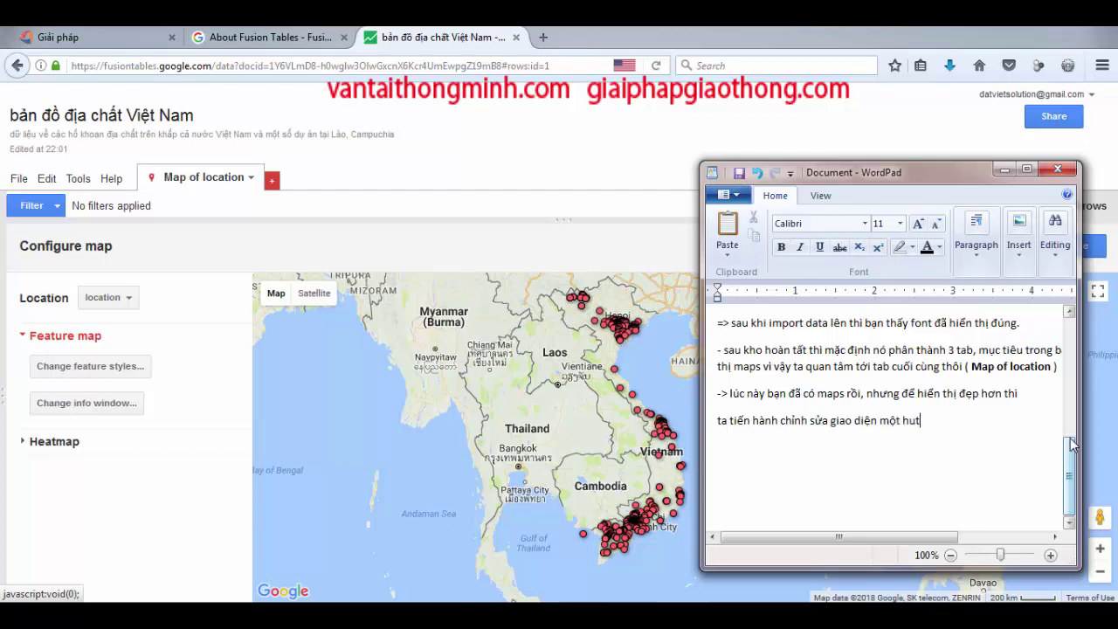
key("BackSpace")
key("BackSpace")
key("BackSpace")
type("chút.")
Step: Return to the browser, open the map feature styles and review the polygon, line and legend settings
left_click(773, 125)
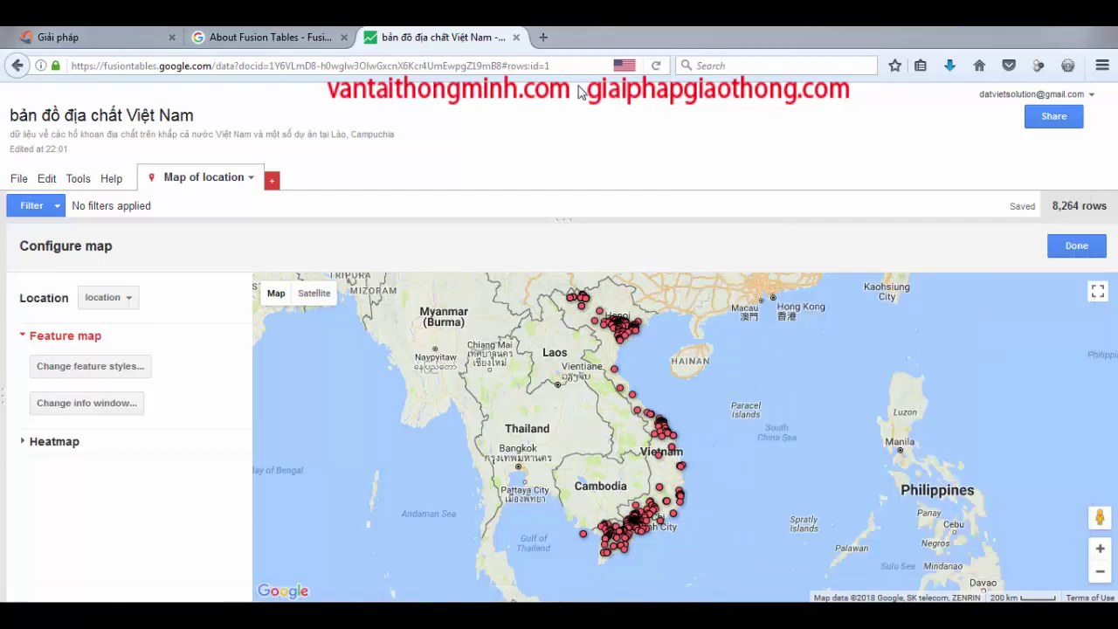
left_click(115, 375)
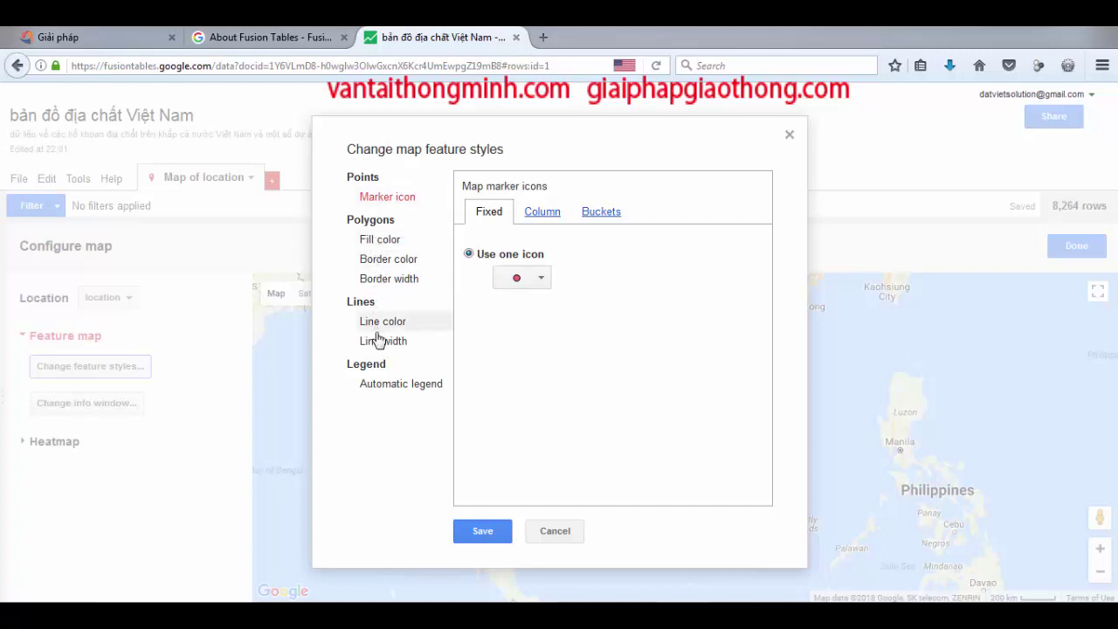
left_click(377, 240)
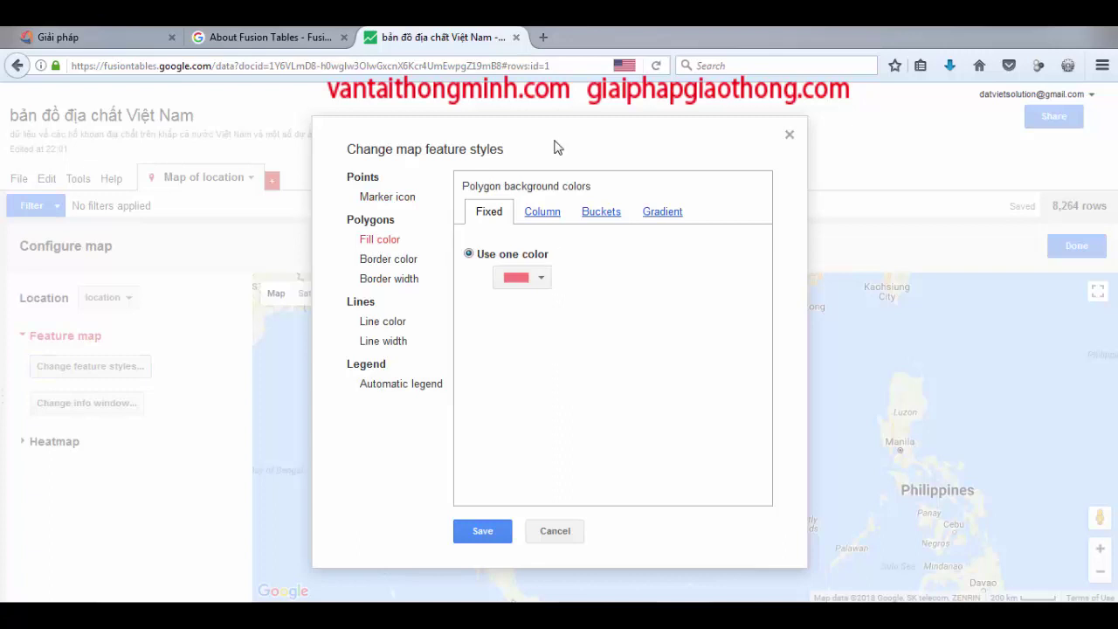
left_click(398, 262)
left_click(392, 280)
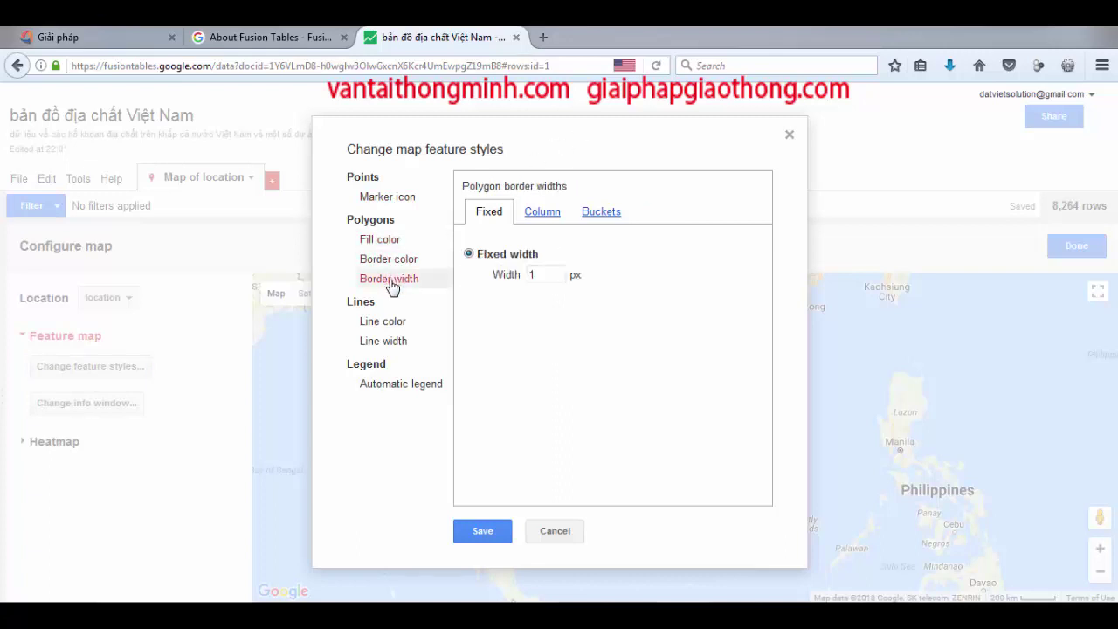
left_click(382, 332)
left_click(389, 344)
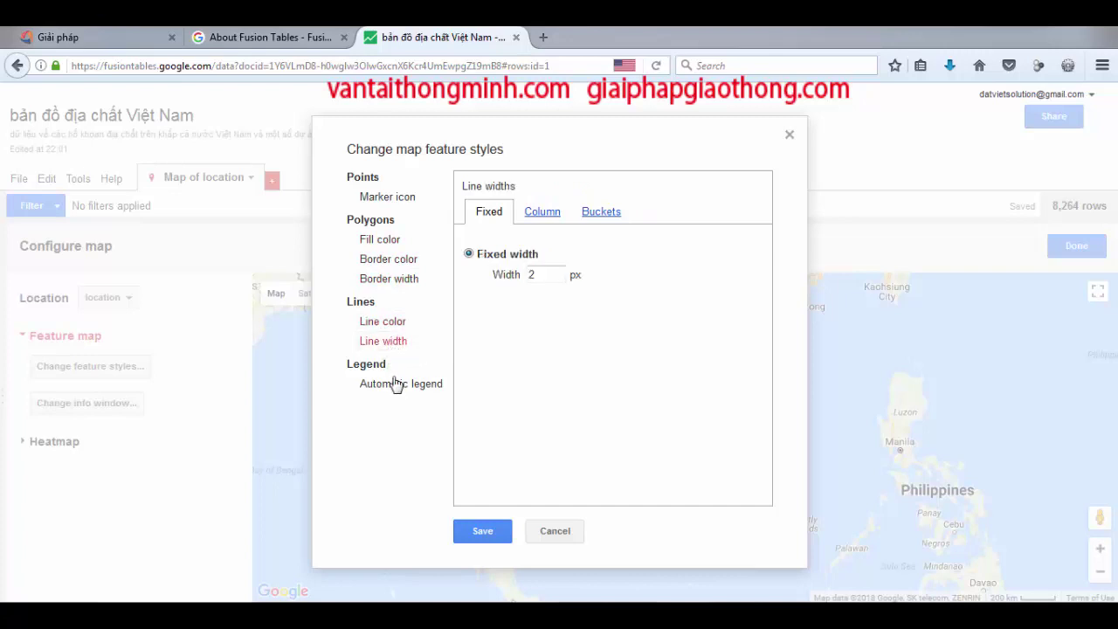
left_click(398, 386)
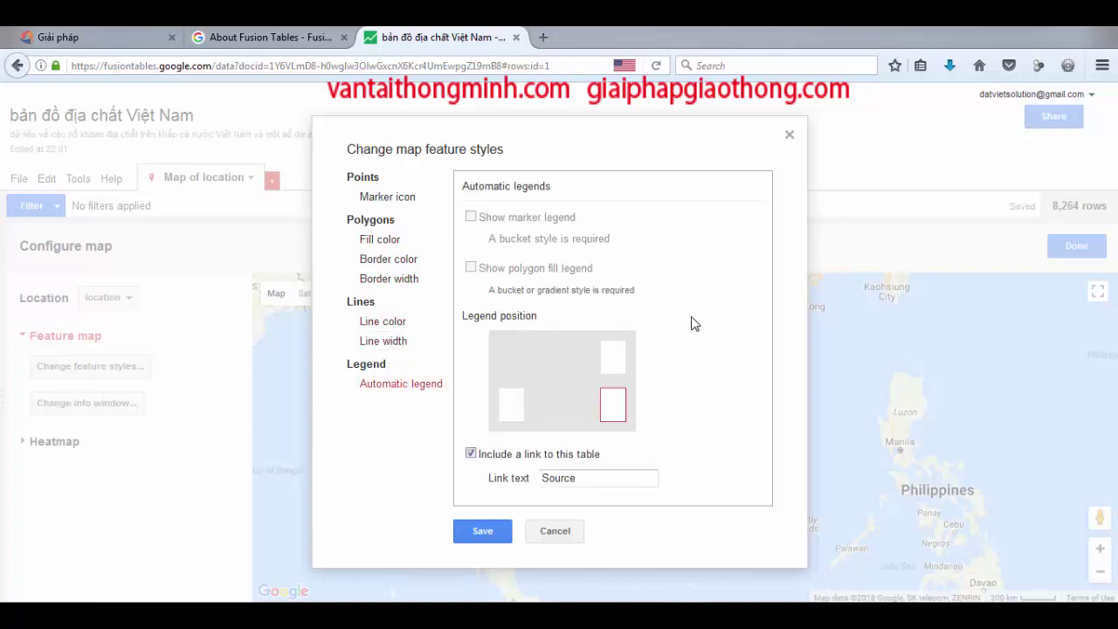
Step: Review the Fixed, Column and Buckets options for the map marker icons
left_click(384, 197)
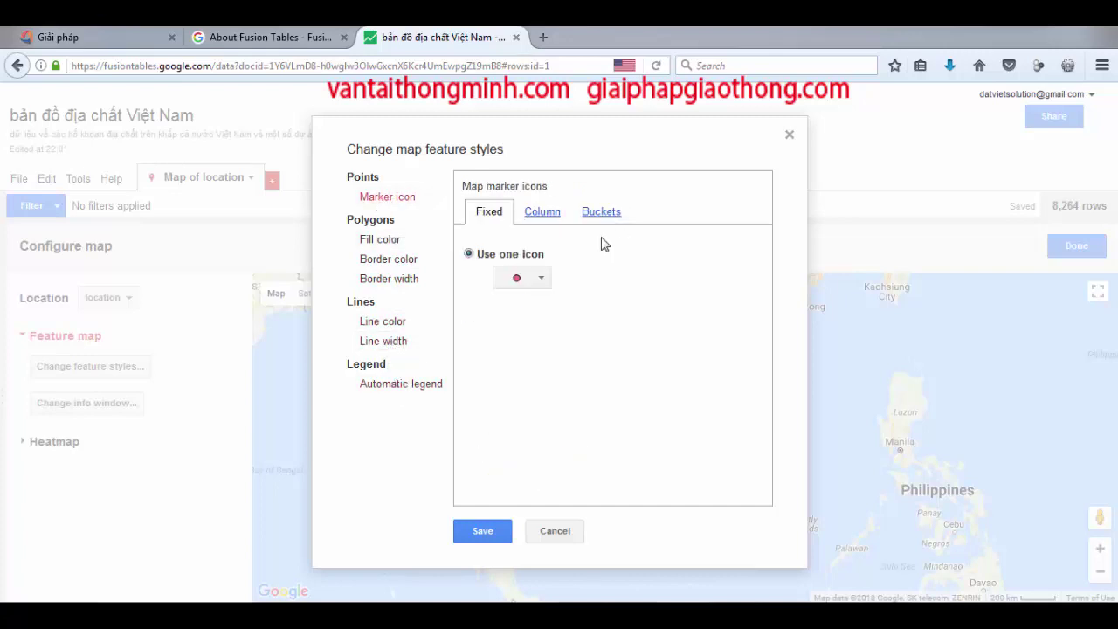
left_click(543, 214)
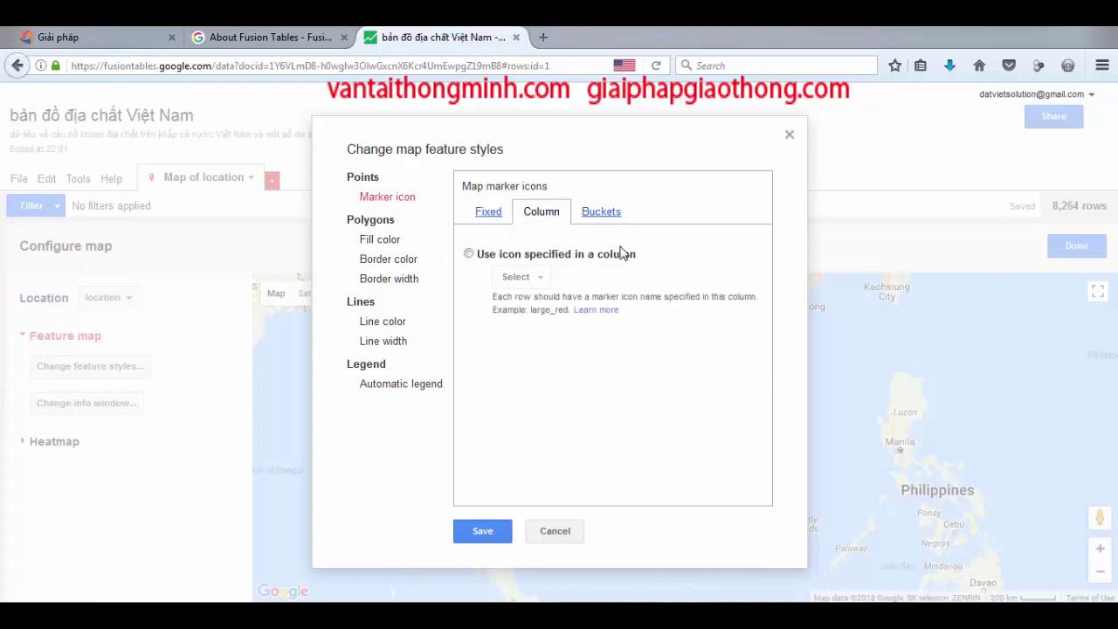
left_click(601, 217)
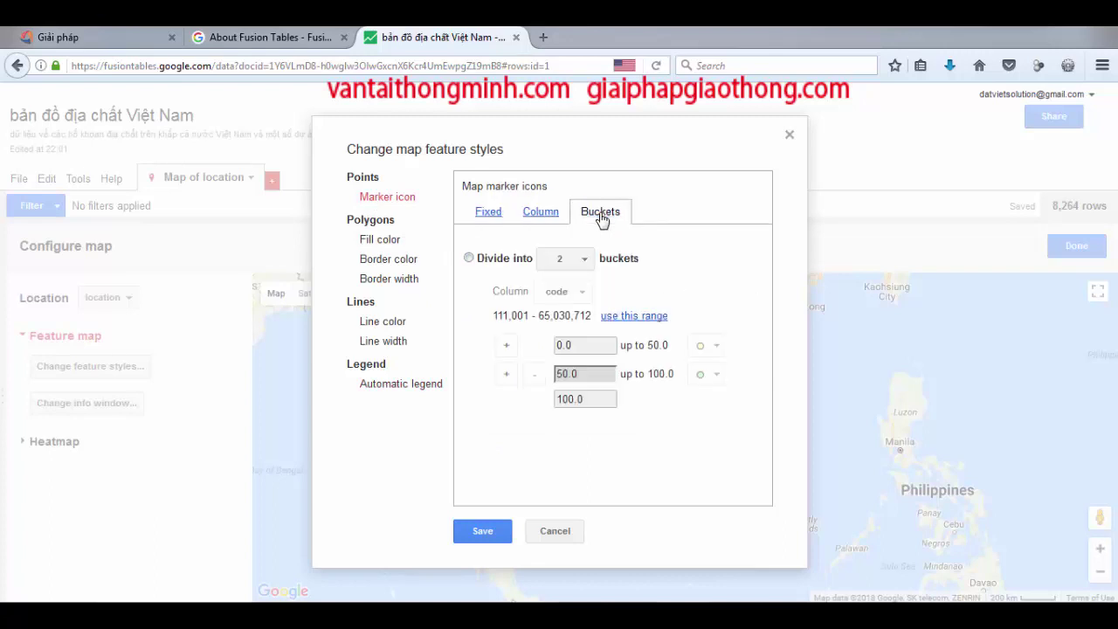
Step: Try taking the marker icons from the address column
left_click(542, 214)
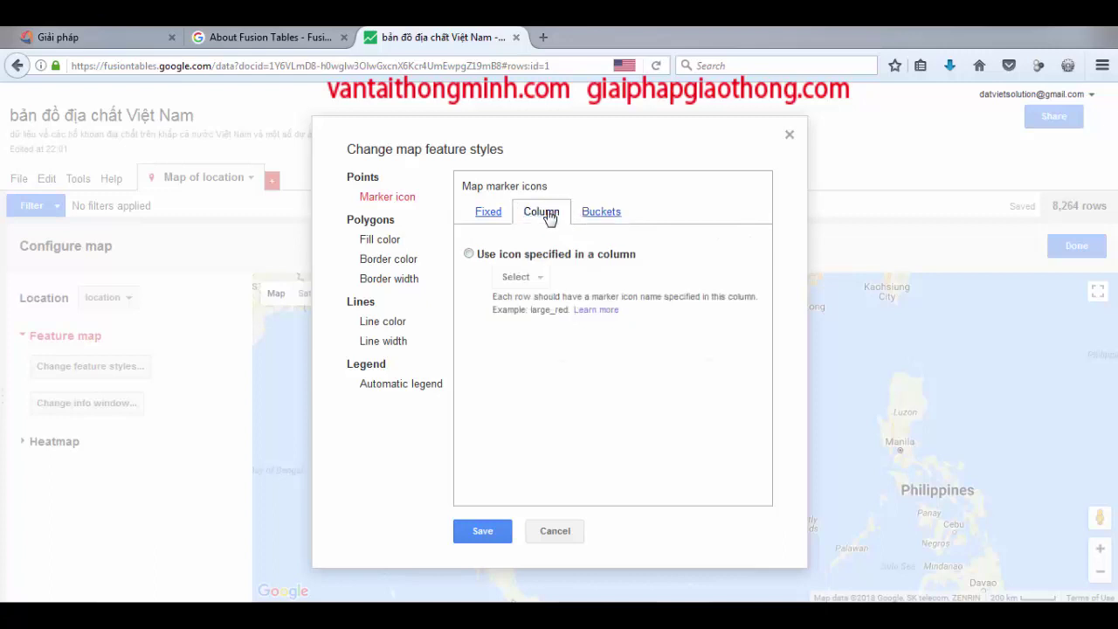
left_click(469, 254)
left_click(522, 279)
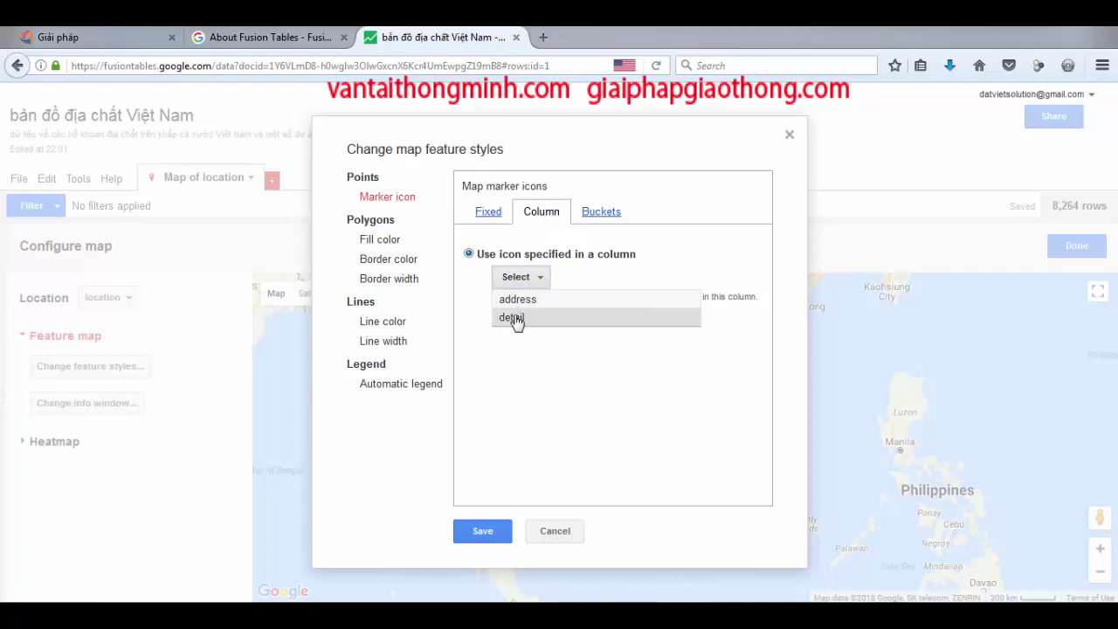
left_click(515, 300)
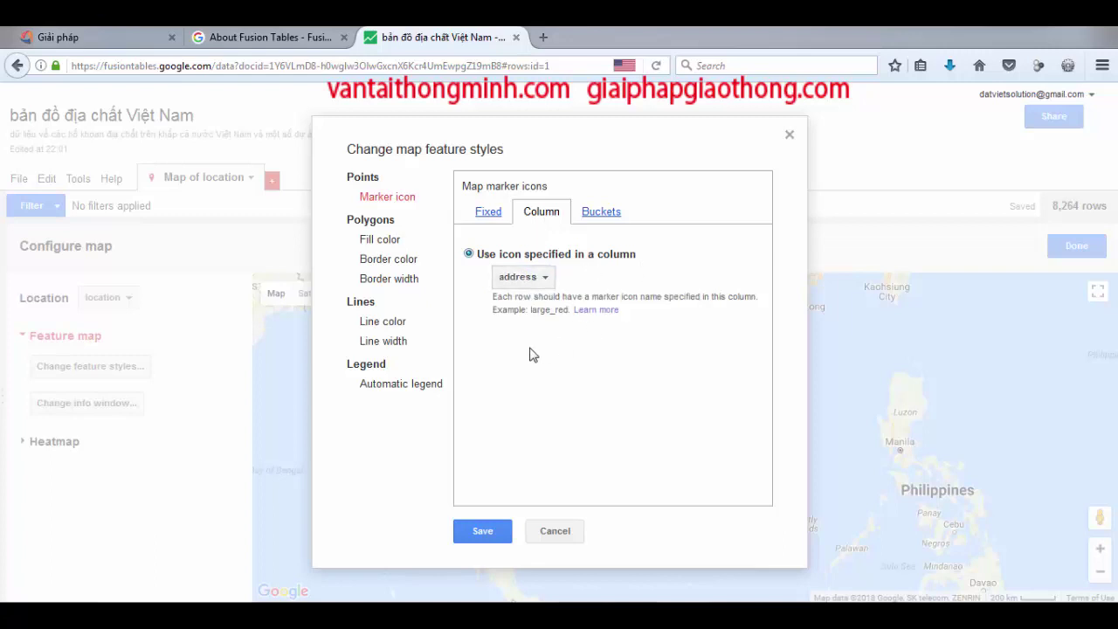
Step: Use one fixed icon for all markers and look through the available icon styles, keeping the small red one
left_click(488, 214)
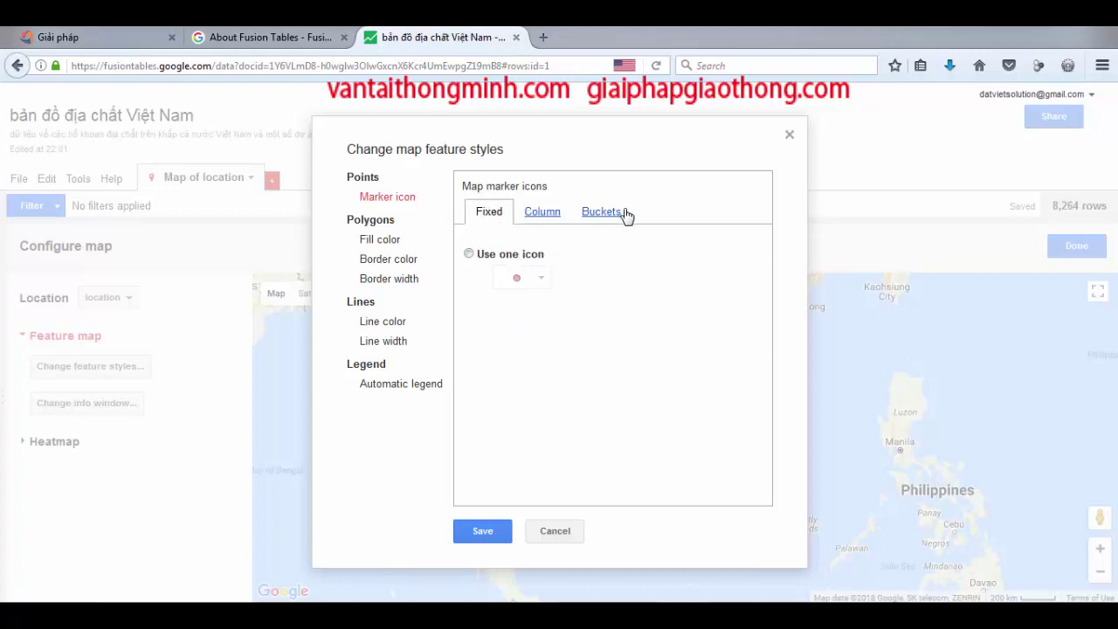
left_click(469, 254)
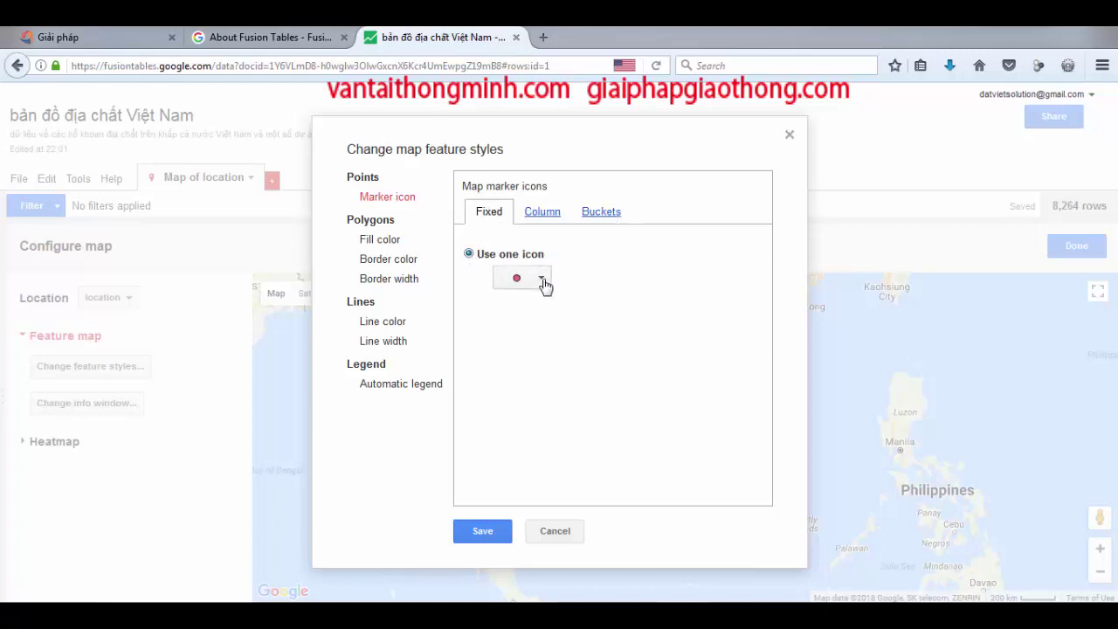
left_click(542, 279)
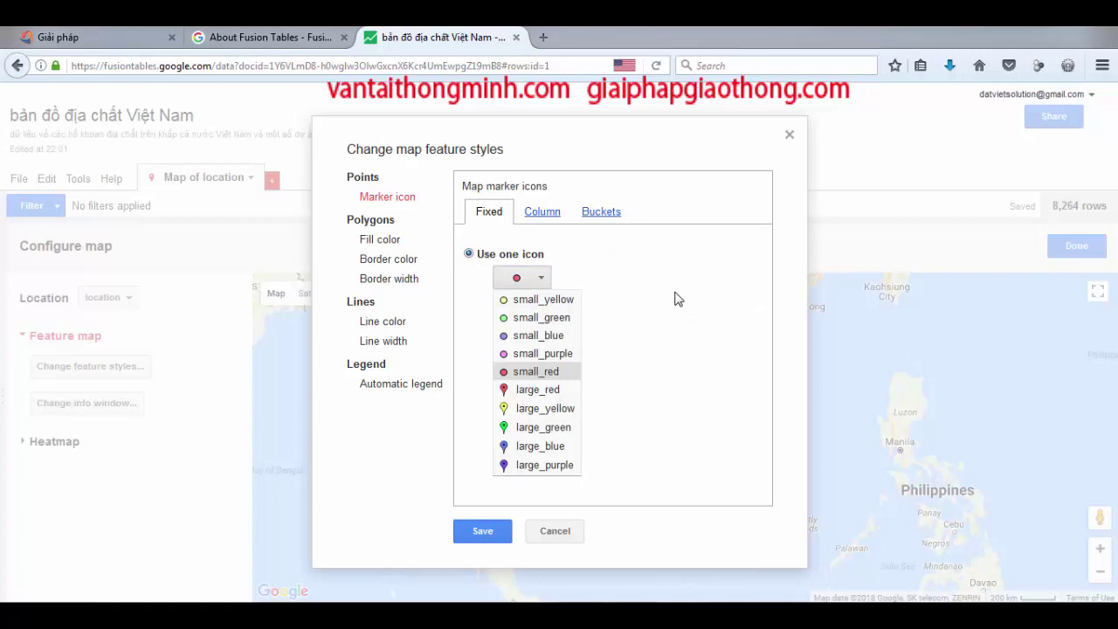
left_click(716, 347)
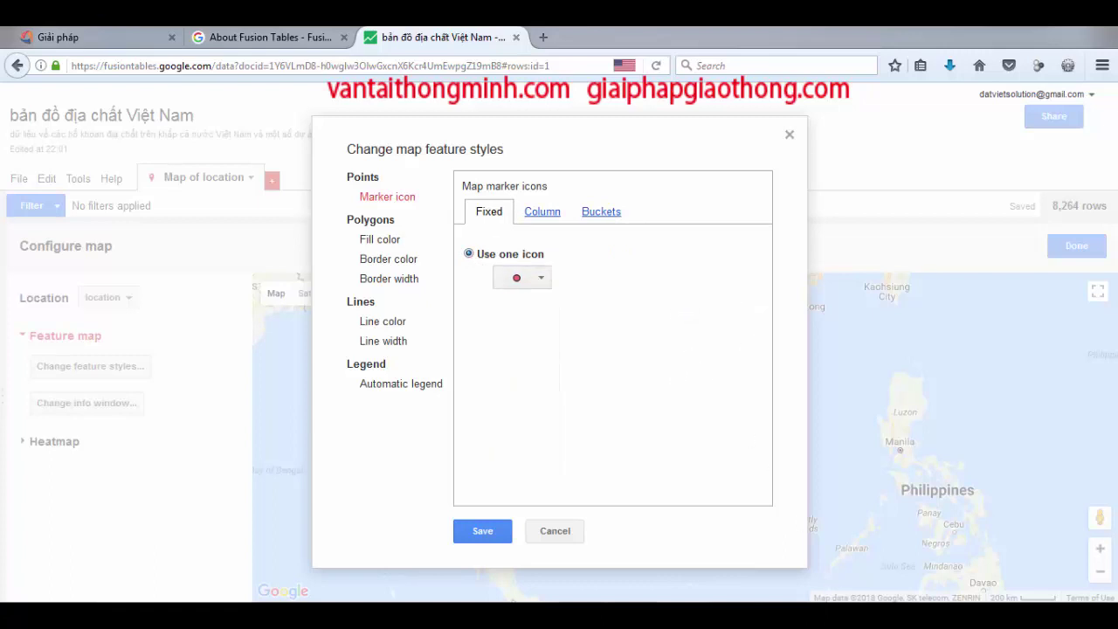
Step: Switch to WordPad and add the note "có rất nhiều kiểu icon cho bạn chọn nhé, ở đây tôi chọn tab Fixed"
key("alt+Tab")
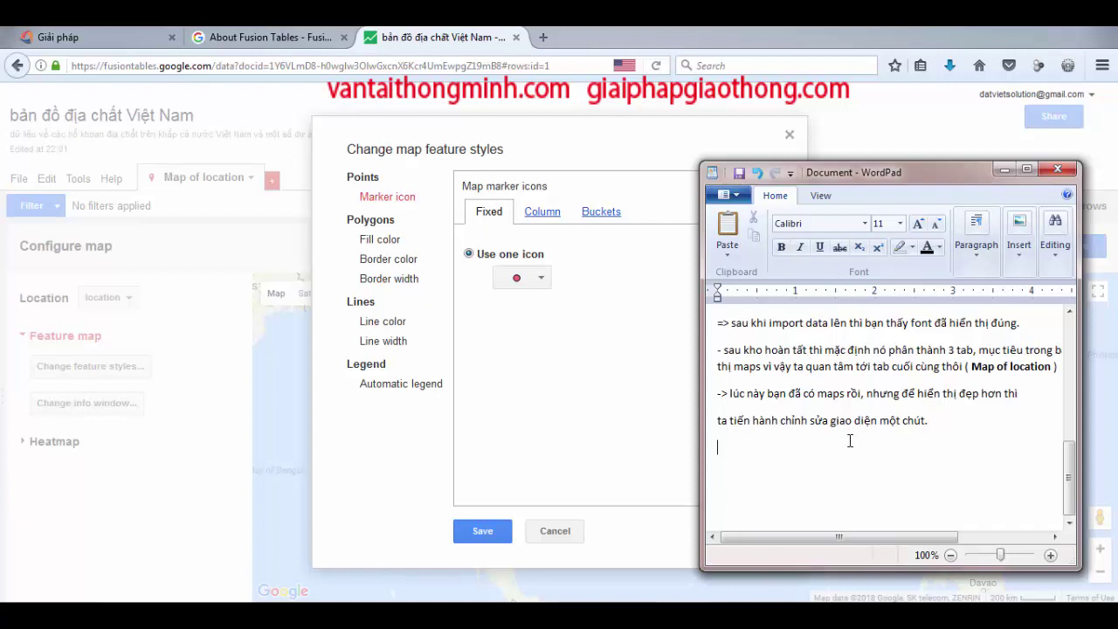
type("có rảt nhiều kiểu icon cho")
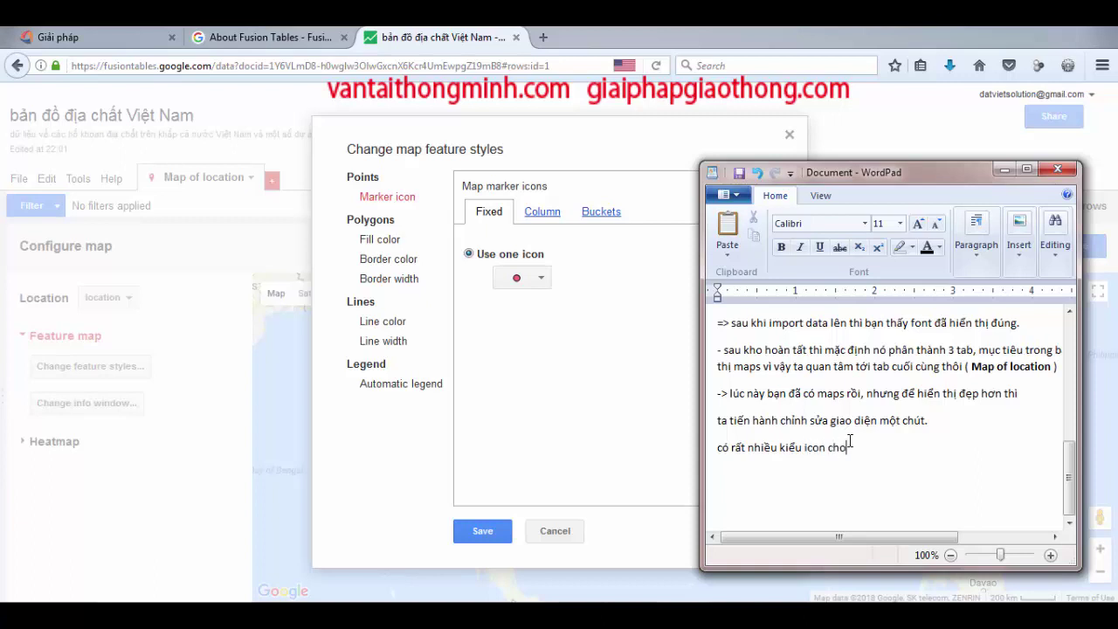
type(" bạn chọn nhe")
type(", ở")
type(" đâu")
type("y toi chon")
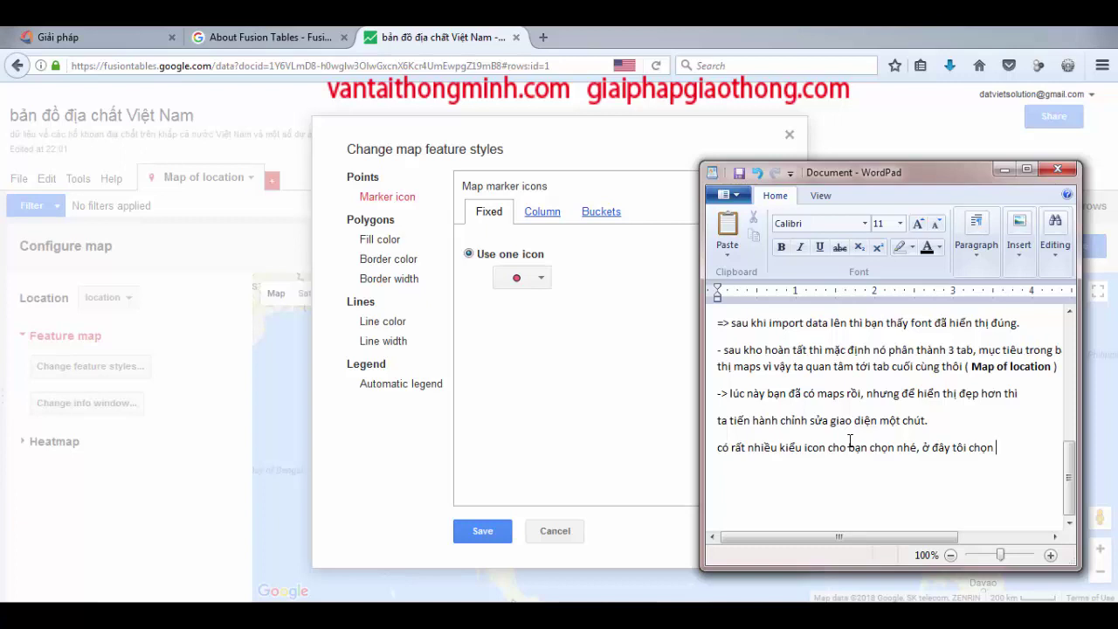
type(" ta")
type("b Fixed")
key("Return")
Step: Back in the browser, set the fixed marker icon to large_red and save the map feature styles
left_click(533, 278)
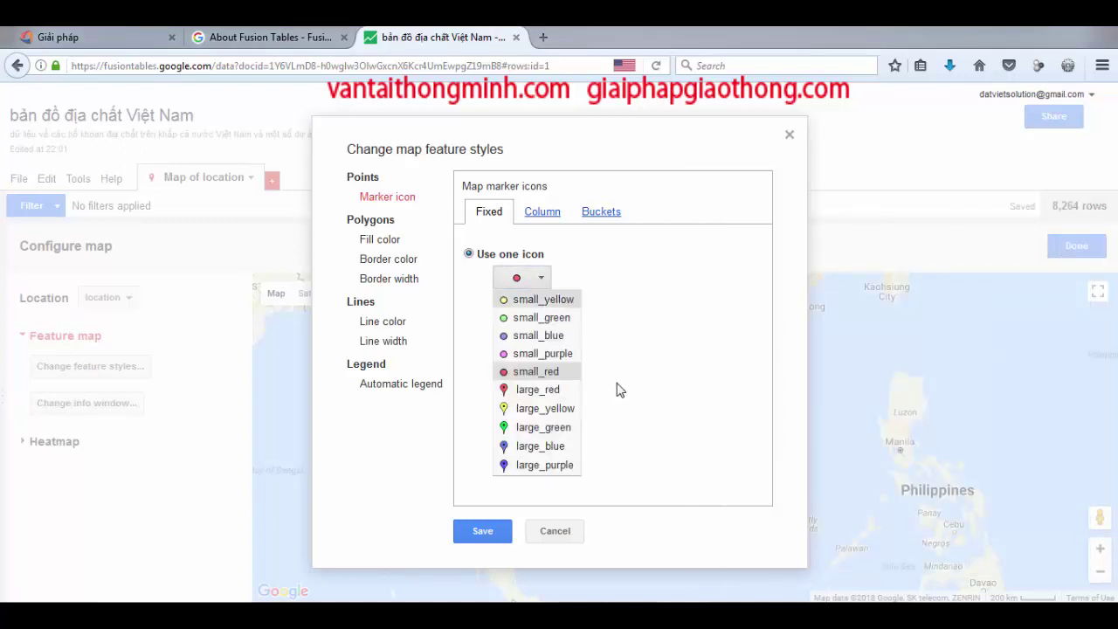
left_click(538, 389)
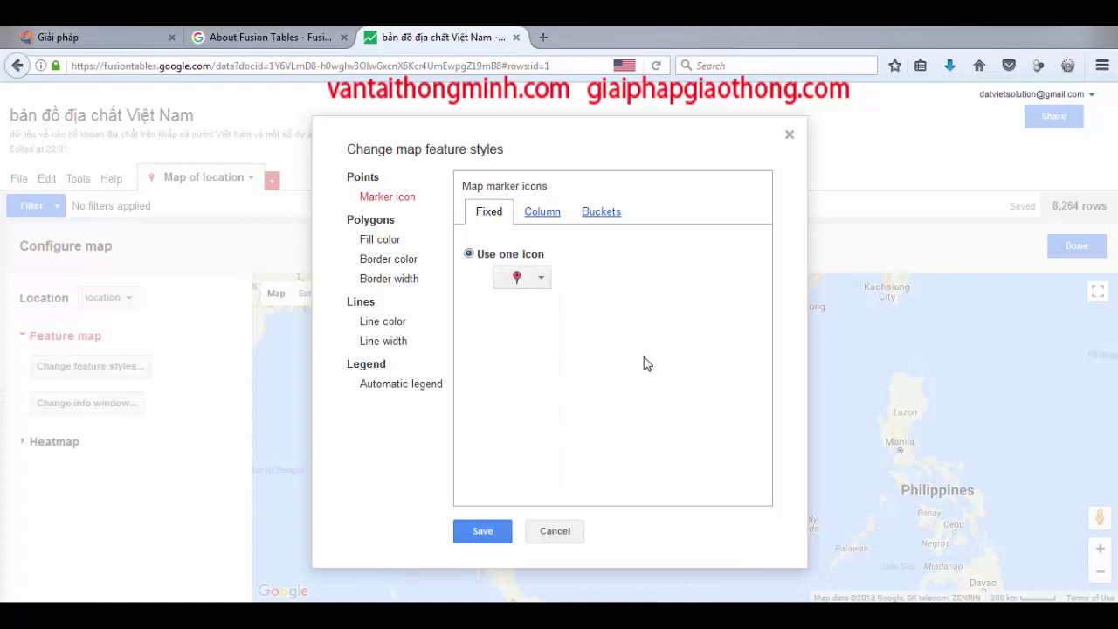
left_click(485, 532)
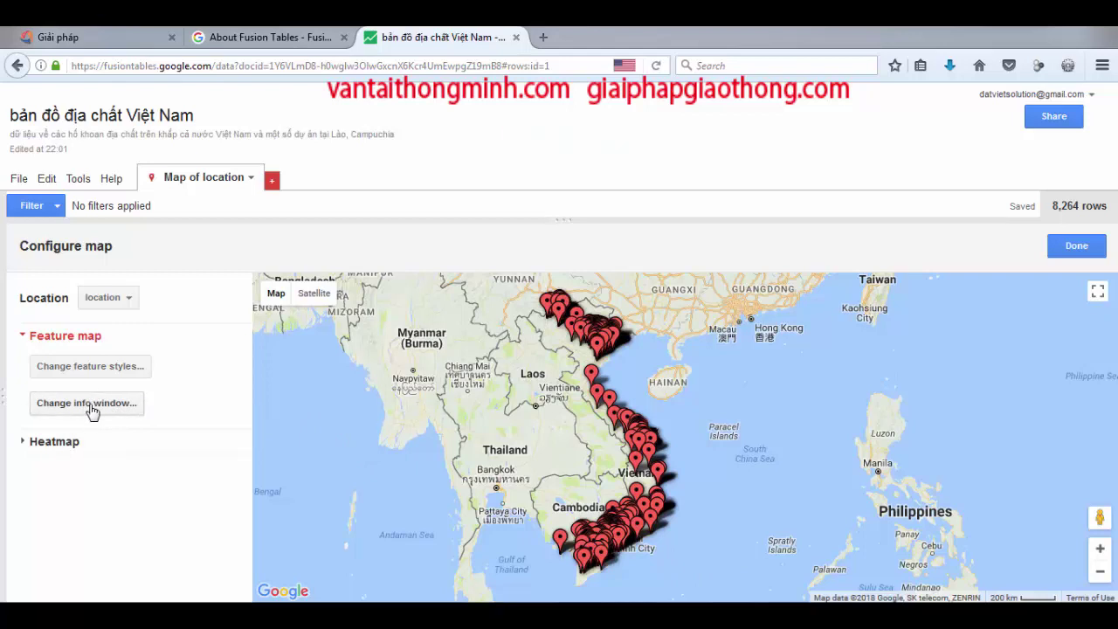
Step: In WordPad, add the note "- phần Change info window... là để bạn chọn data hiển thị khi click vào" and slightly widen the window
left_click(706, 616)
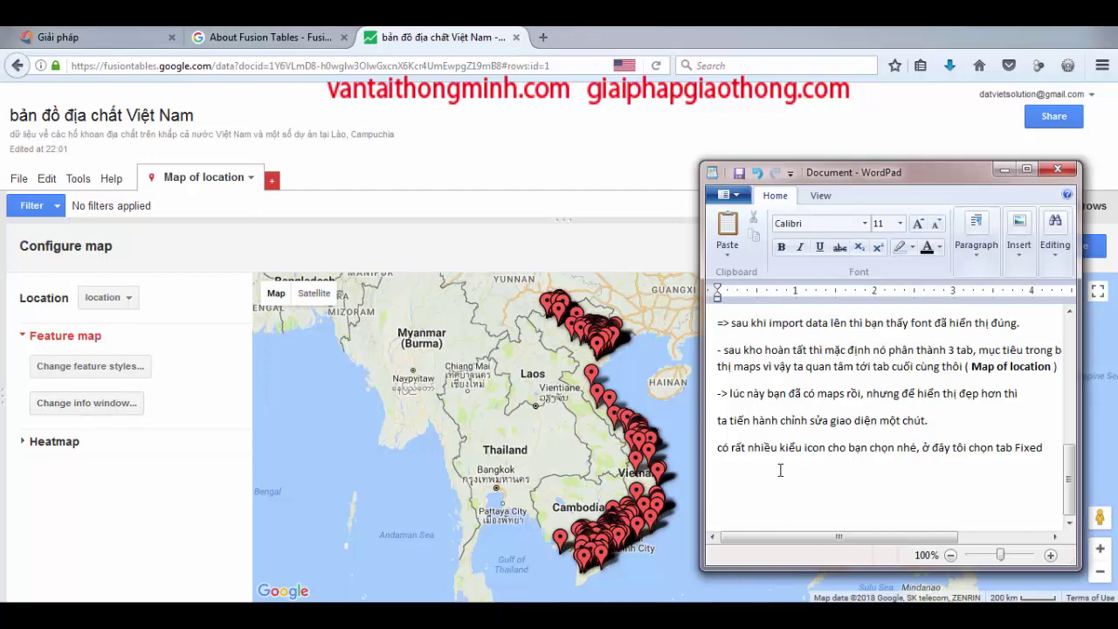
type("phần ")
type("Change")
type(" inf")
type("o window")
type("s")
type("..")
type(". là đe")
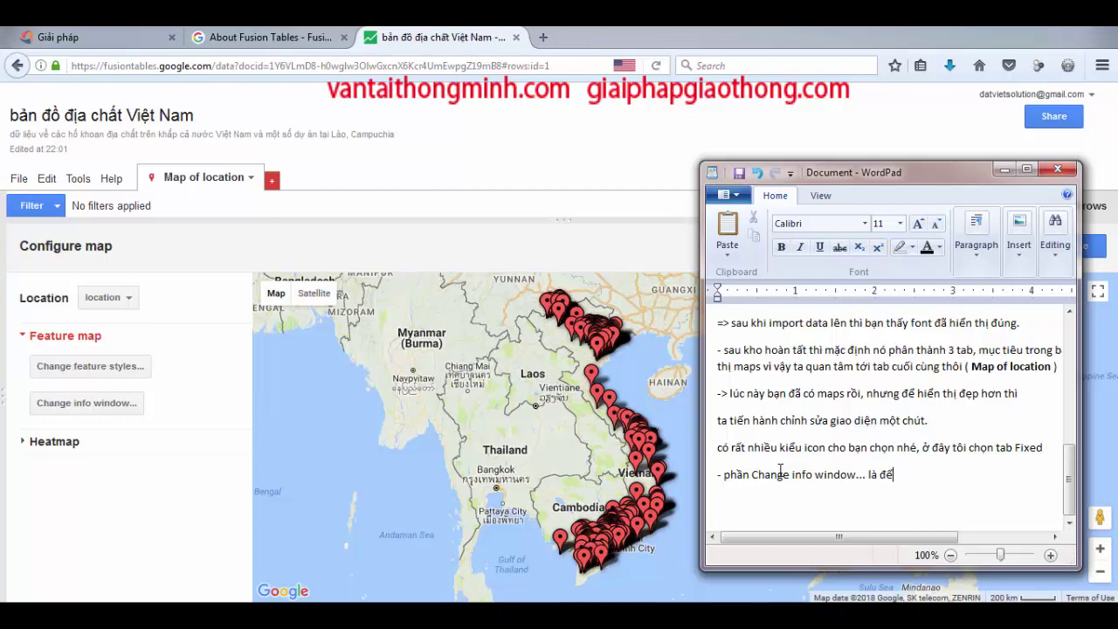
type(" ban chon")
type(" data hiển thị ")
type("khi ")
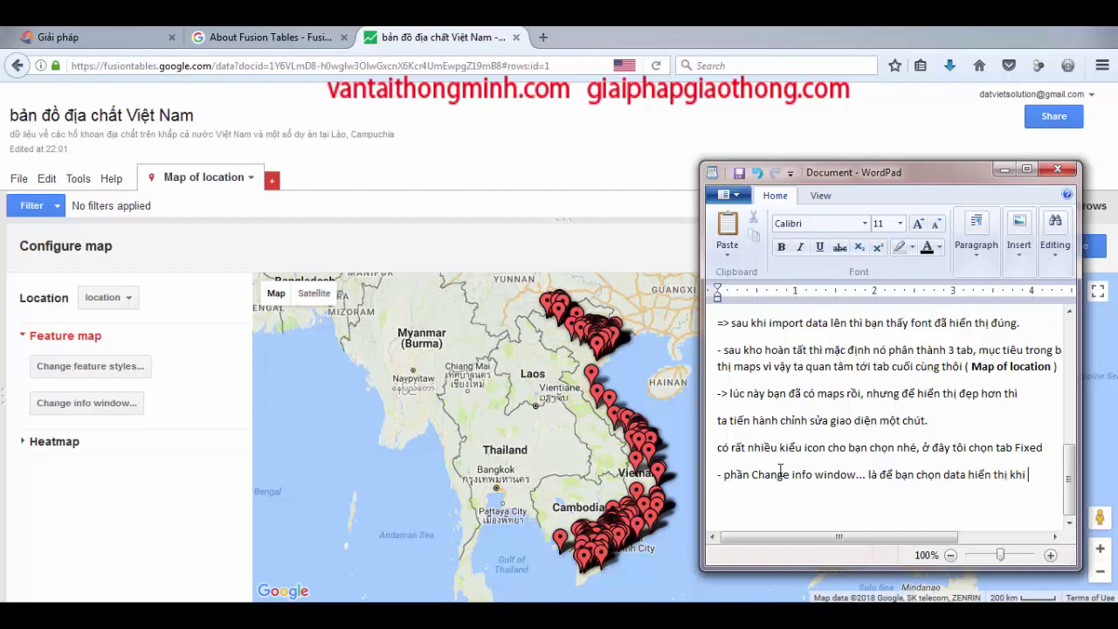
type("click vao")
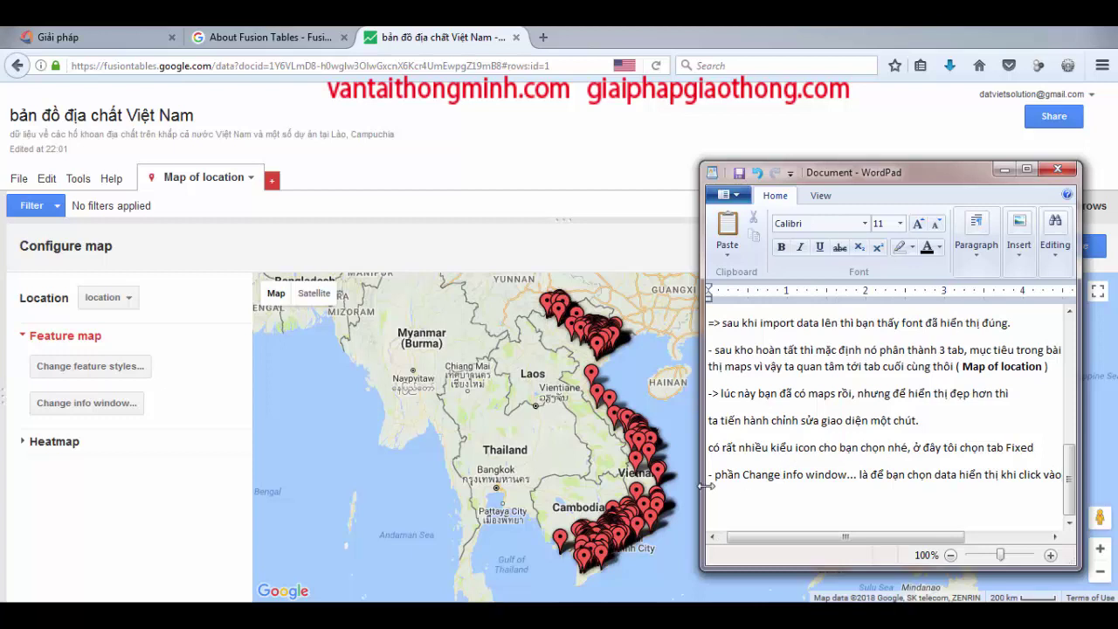
left_click_drag(701, 491, 689, 493)
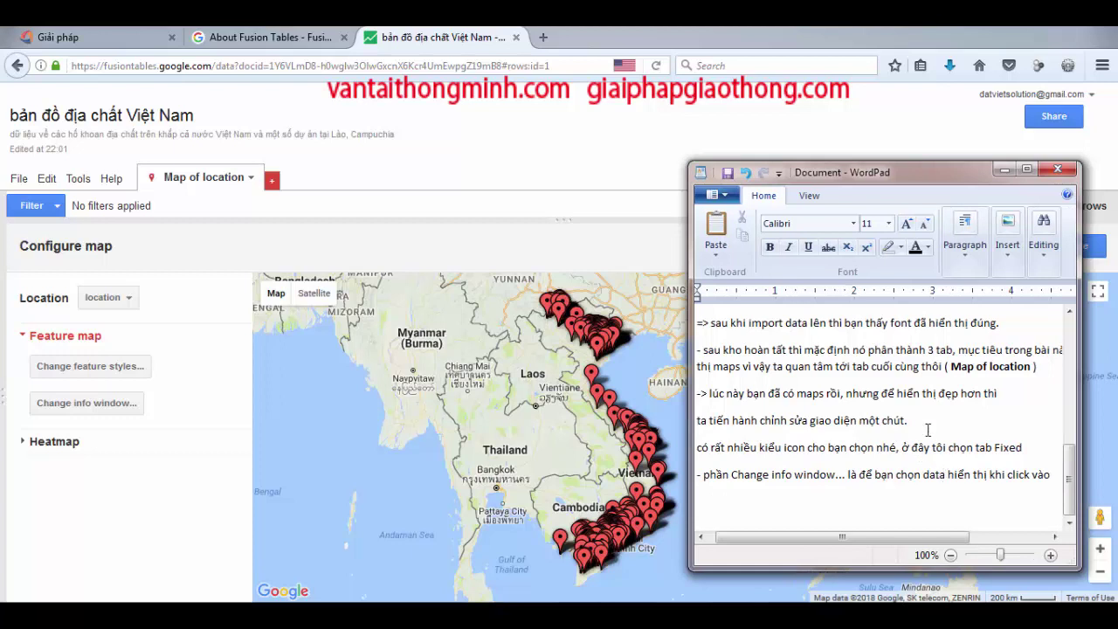
Step: Return to the browser, view a marker's info window and open the custom HTML version of the info window layout
left_click(609, 142)
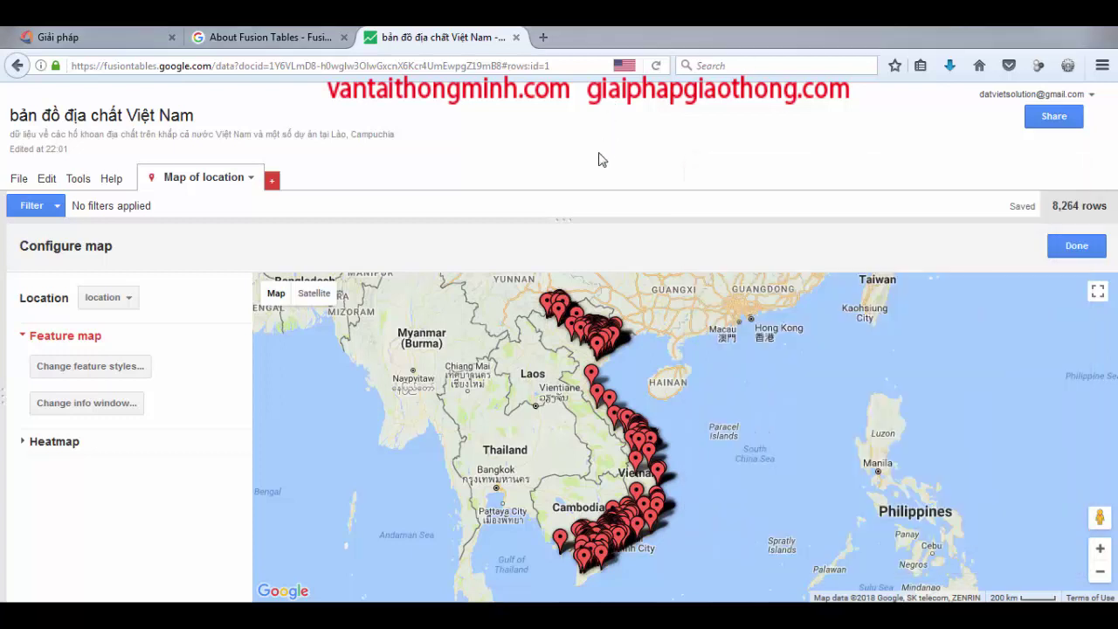
left_click(661, 481)
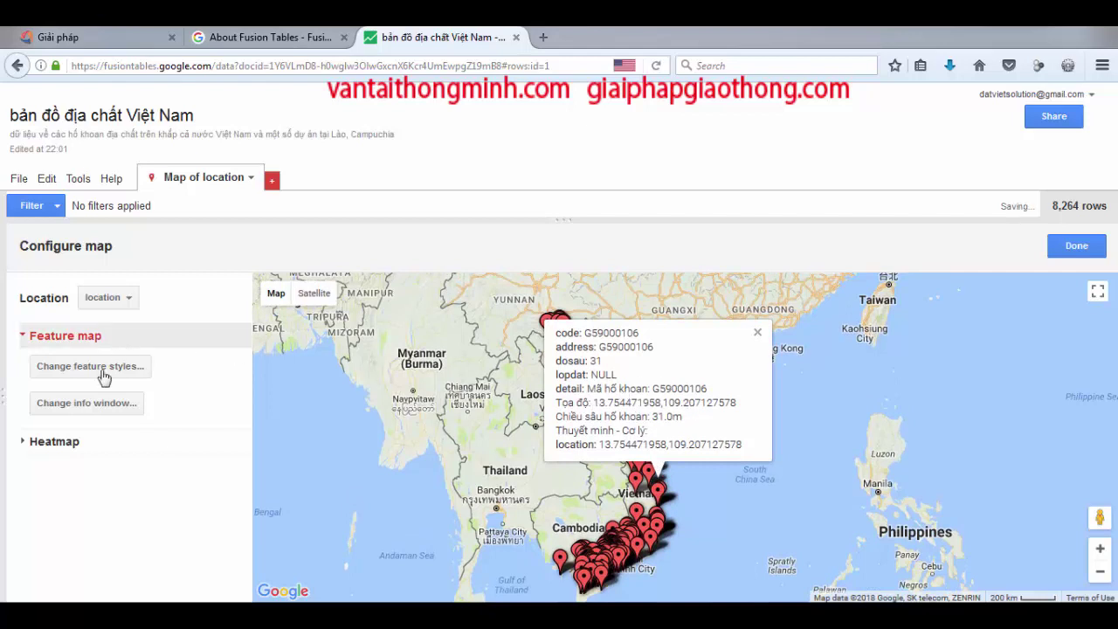
left_click(96, 404)
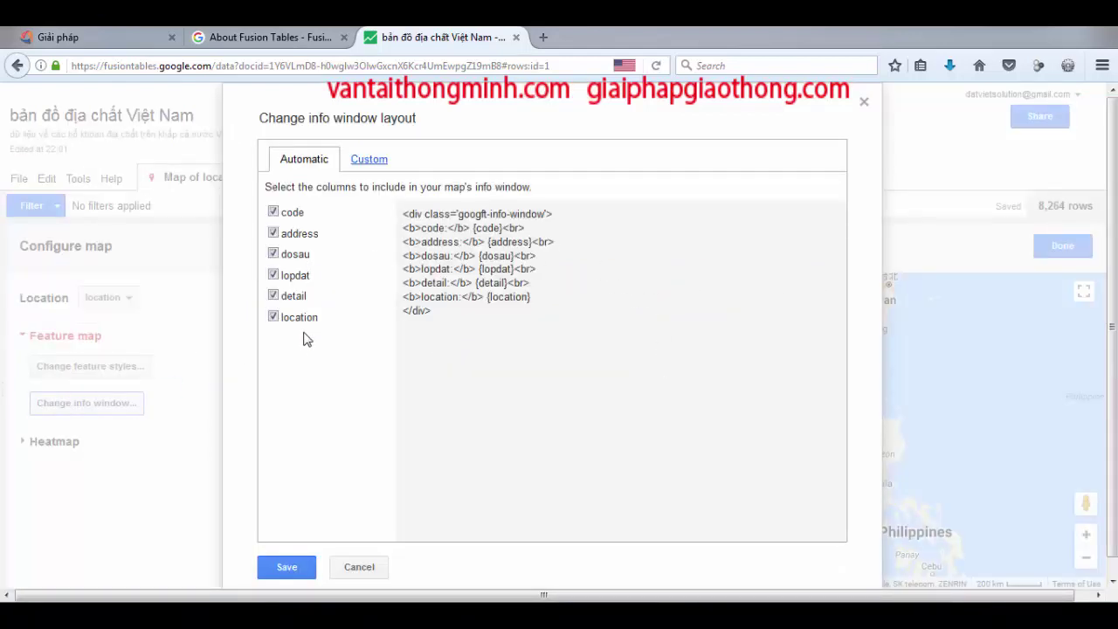
left_click(368, 160)
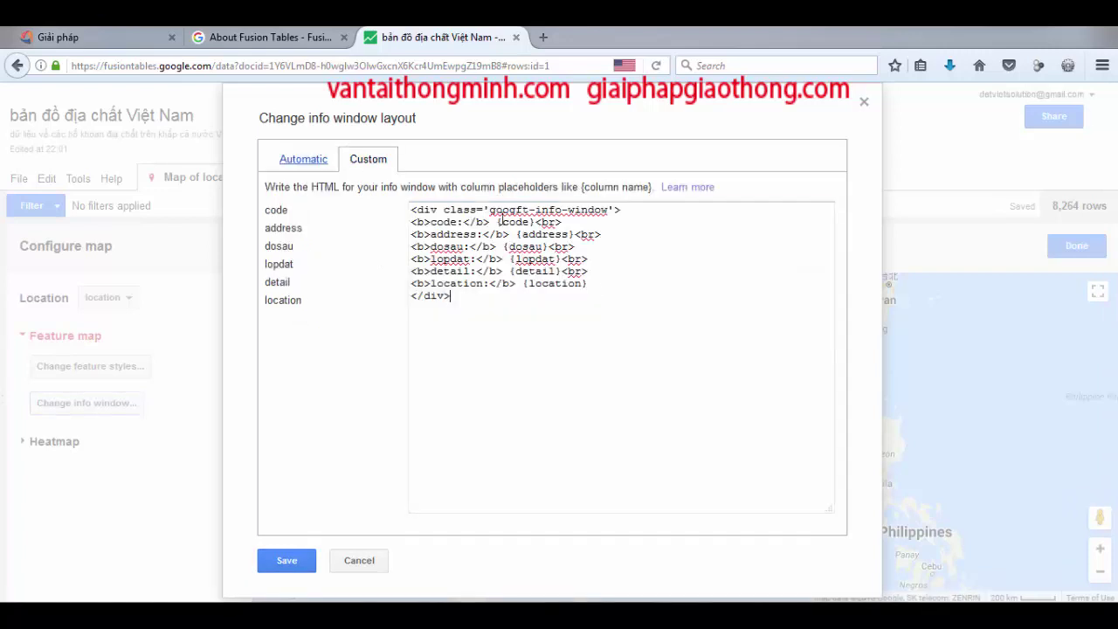
left_click(616, 285)
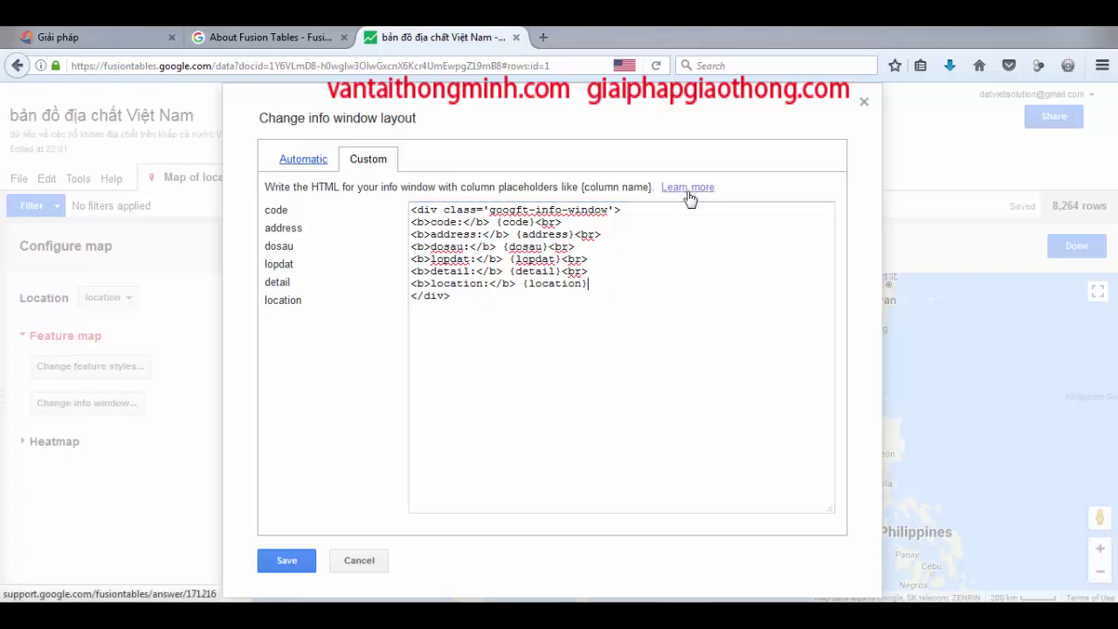
Step: In the info window HTML, change the code label to "Mã" and the address label to "Địa chỉ"
double_click(444, 222)
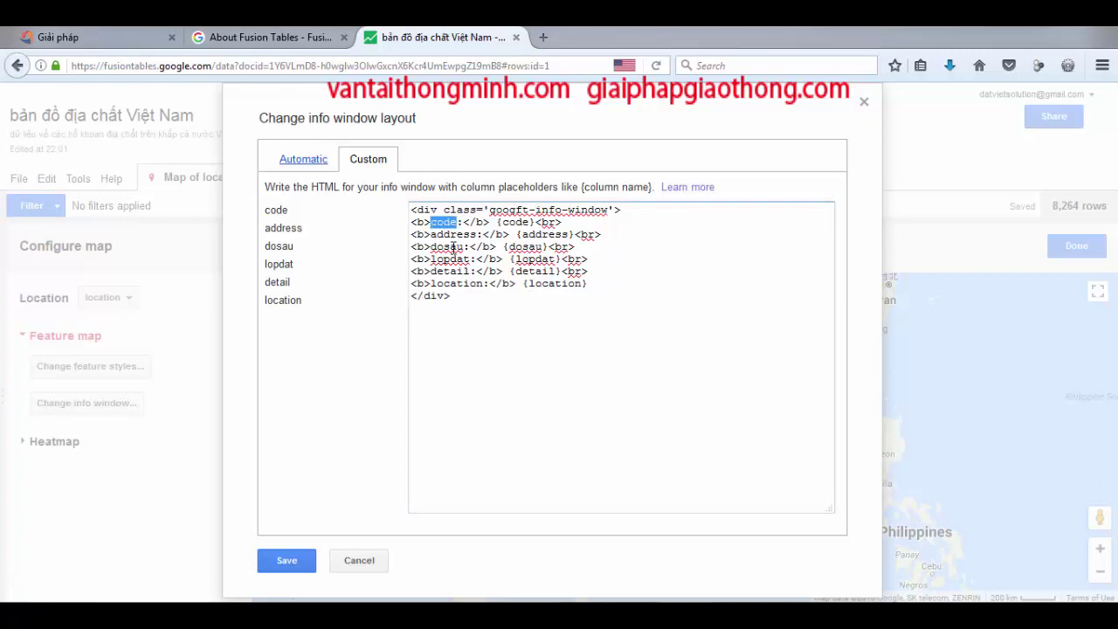
type("ma")
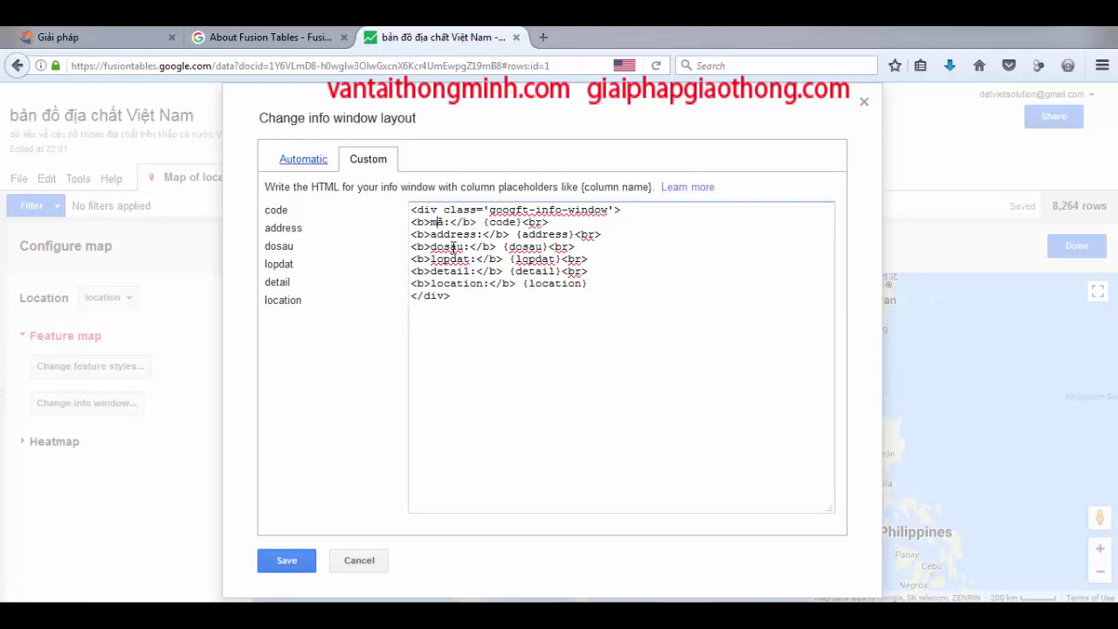
key("BackSpace")
key("BackSpace")
type("Mã")
key("shift+Right")
key("shift+Right")
key("shift+Right")
key("shift+Right")
key("shift+Right")
key("shift+Right")
type("Địa chỉ")
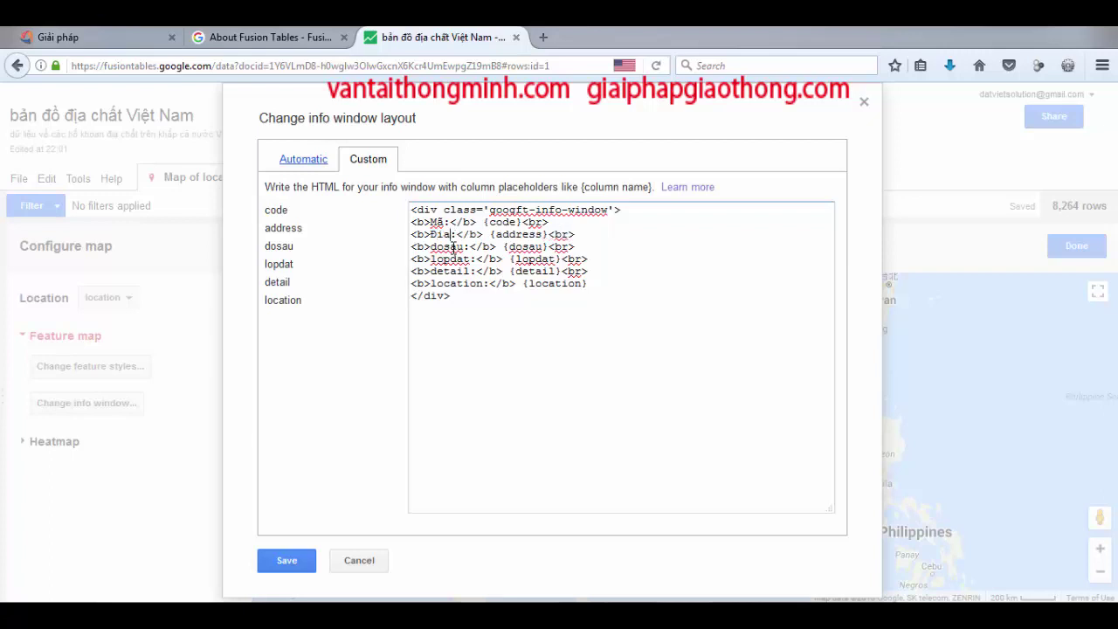
Step: Change the dosau label to "Độ sâu" and the lopdat label to "Lớp đất" in the info window HTML
key("Home")
key("Down")
key("Right")
key("Right")
key("Right")
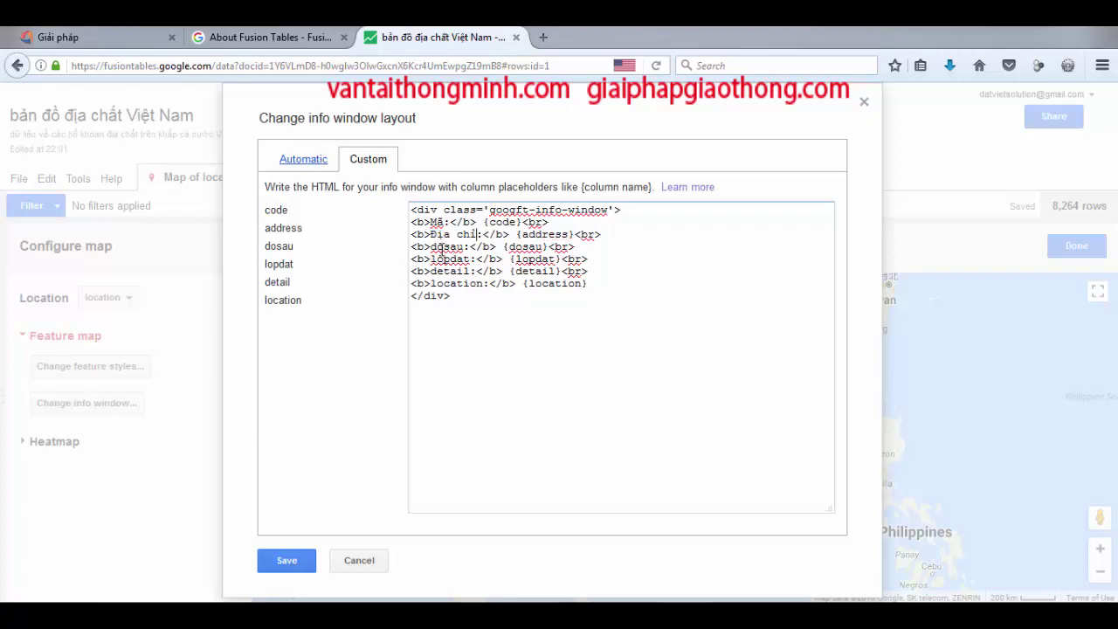
key("shift+Right")
key("shift+Right")
key("shift+Right")
key("shift+Right")
key("shift+Right")
type("Độ sau")
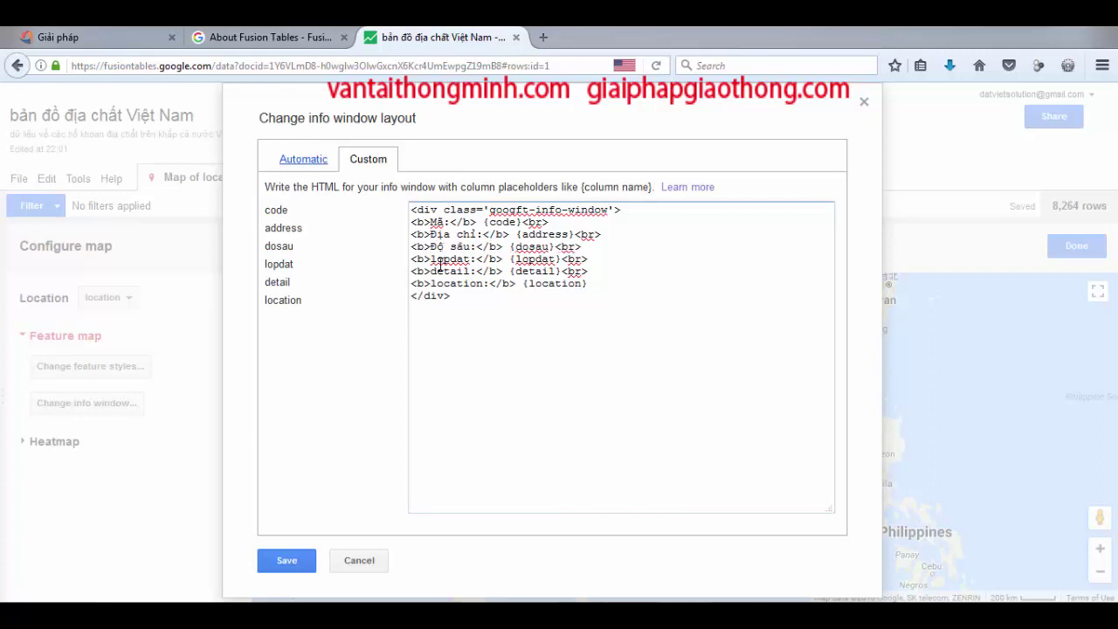
double_click(450, 259)
type("Lớp đấ")
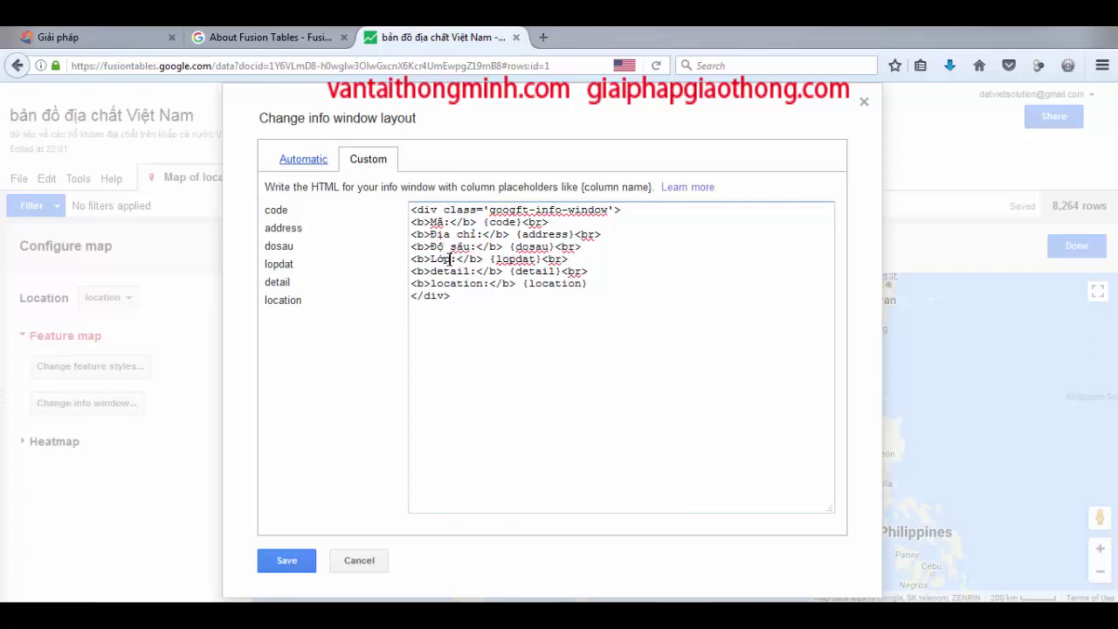
type("t")
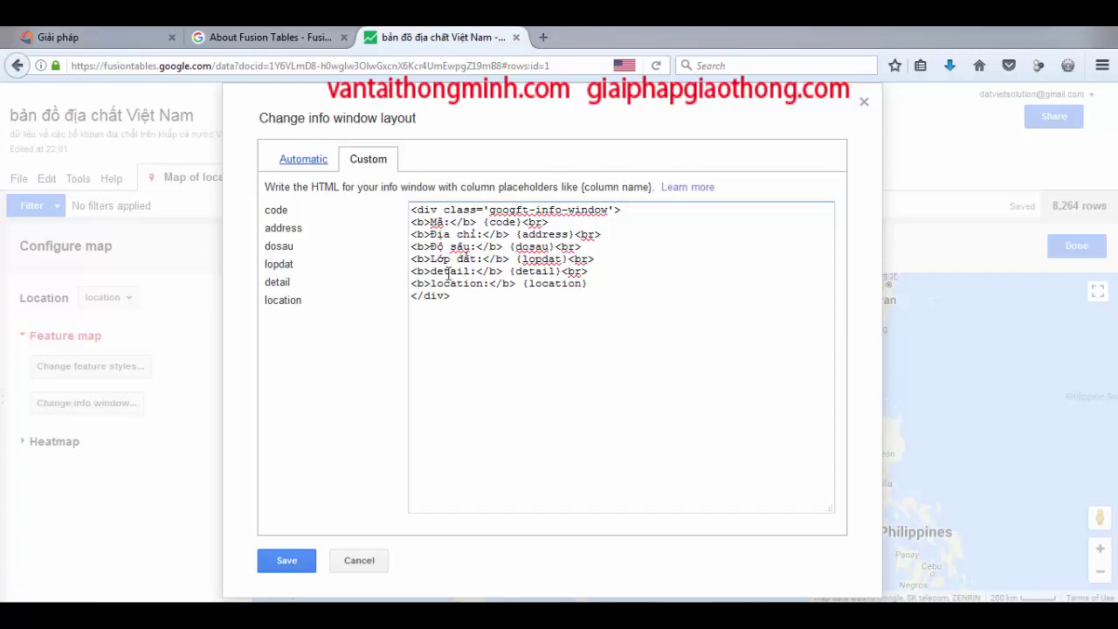
Step: Change the detail label to "Chi tiết" and the location label to "Vị trí" in the info window HTML
double_click(449, 271)
type("Chi tiết")
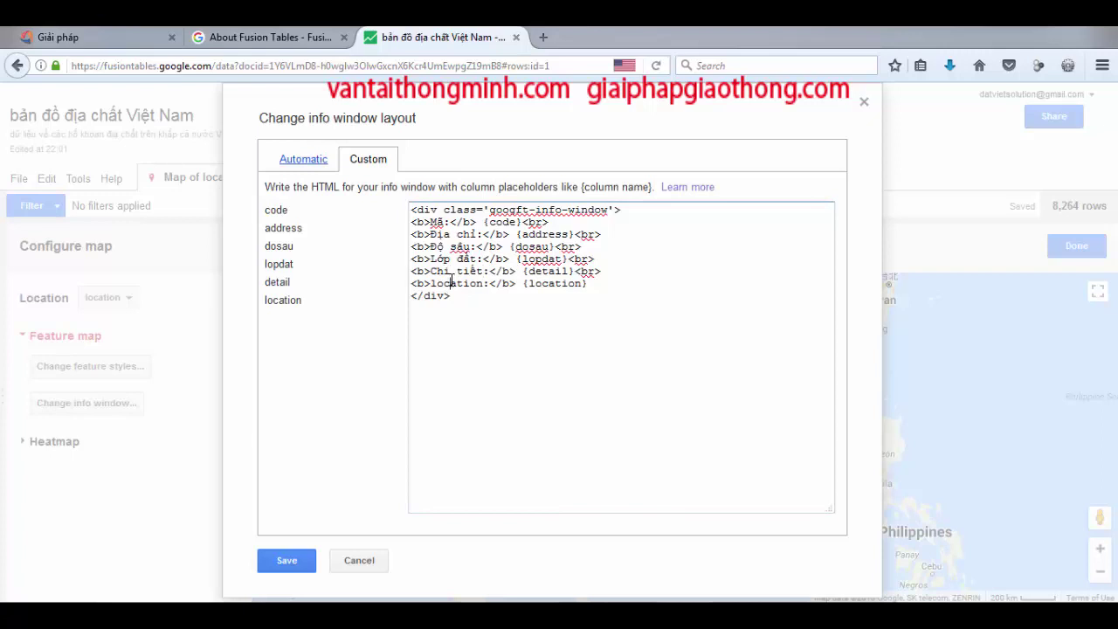
double_click(452, 283)
type("Vị trí")
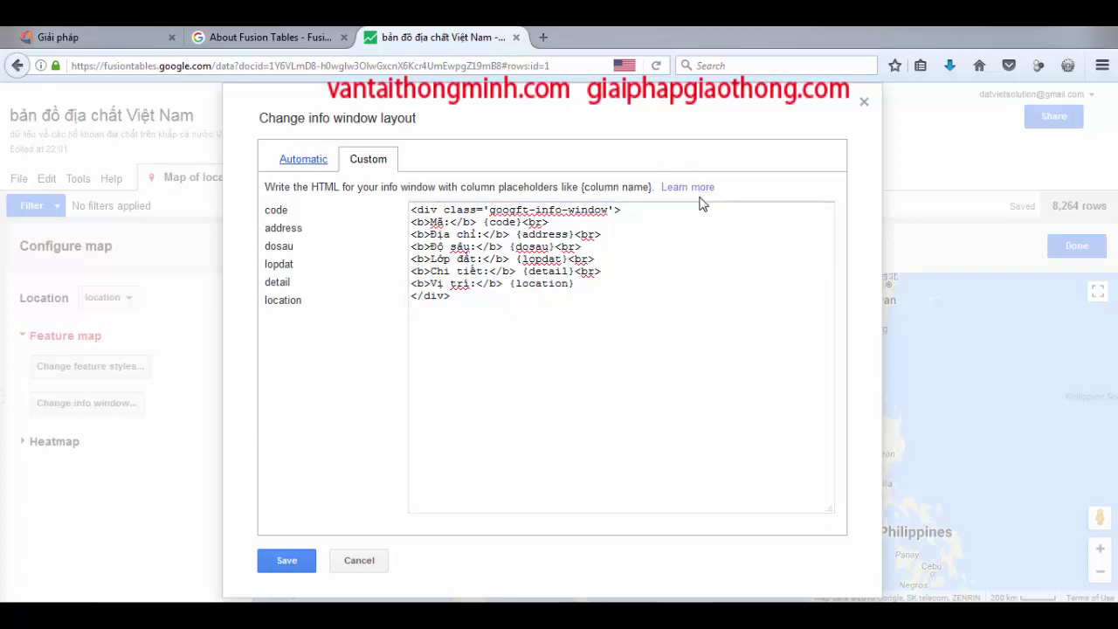
left_click(638, 277)
key("Return")
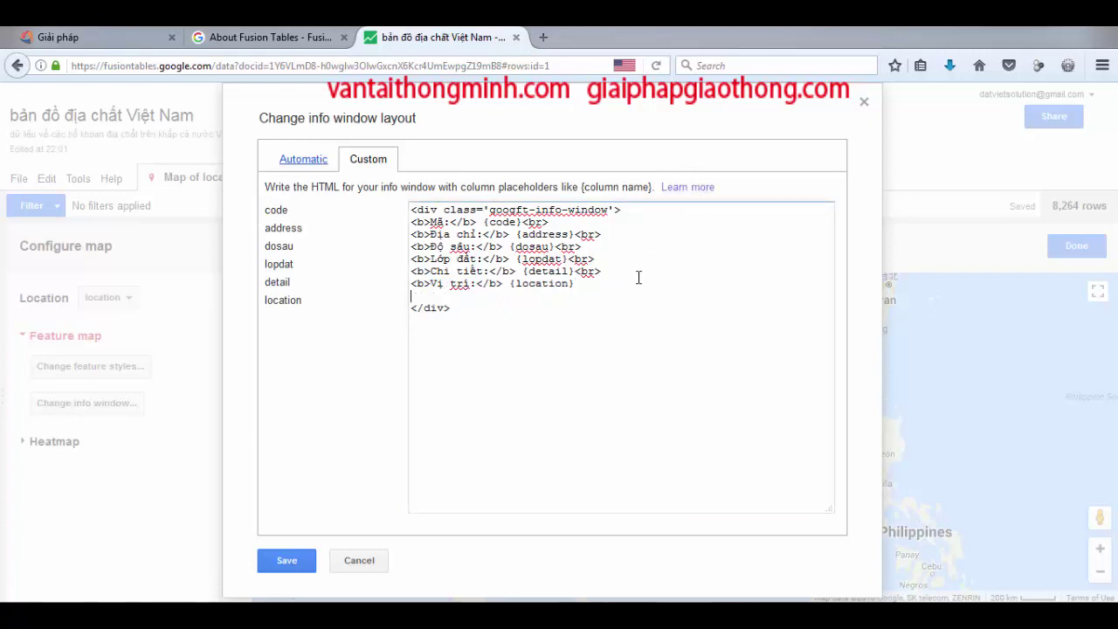
type("<>")
type("b>")
type(" Copyright")
type(": ")
type("www")
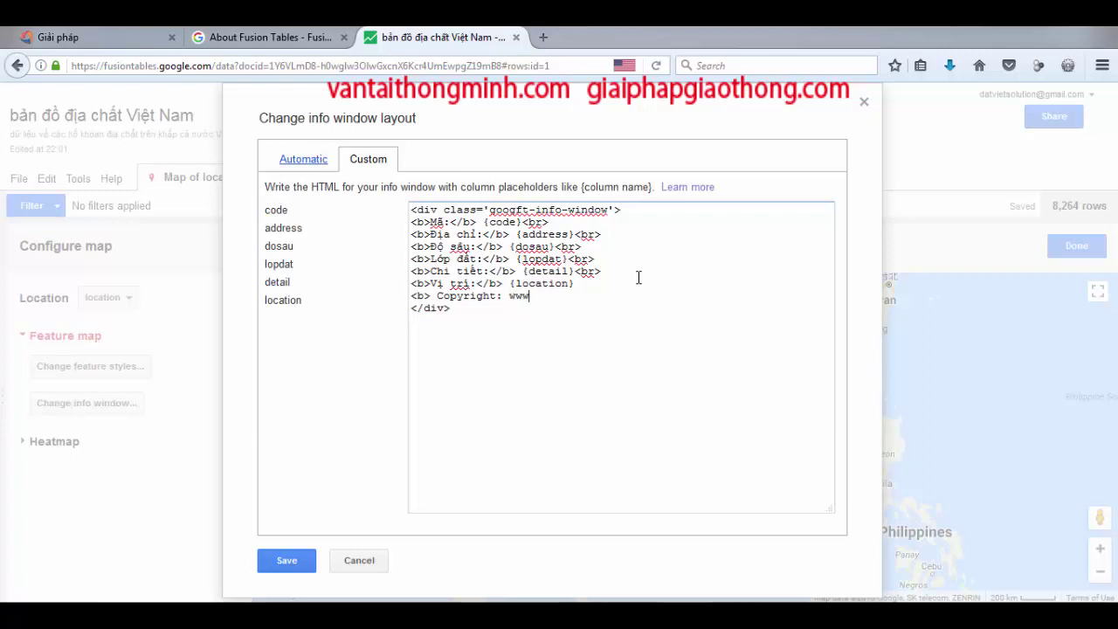
type(".diachatnenmong.com")
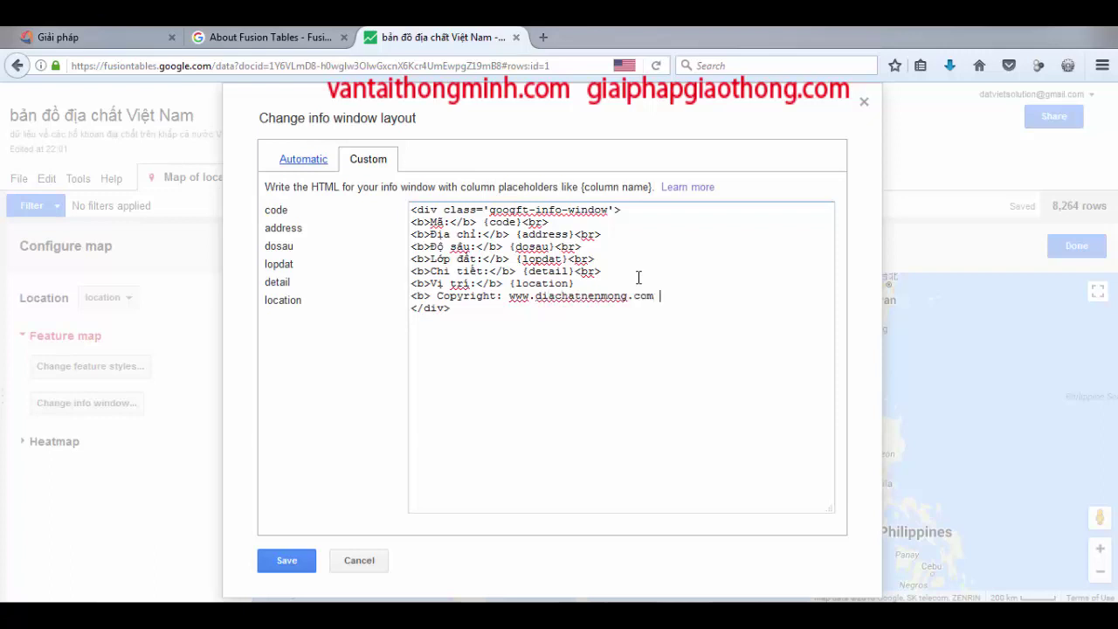
type(" <>/b>")
left_click(290, 564)
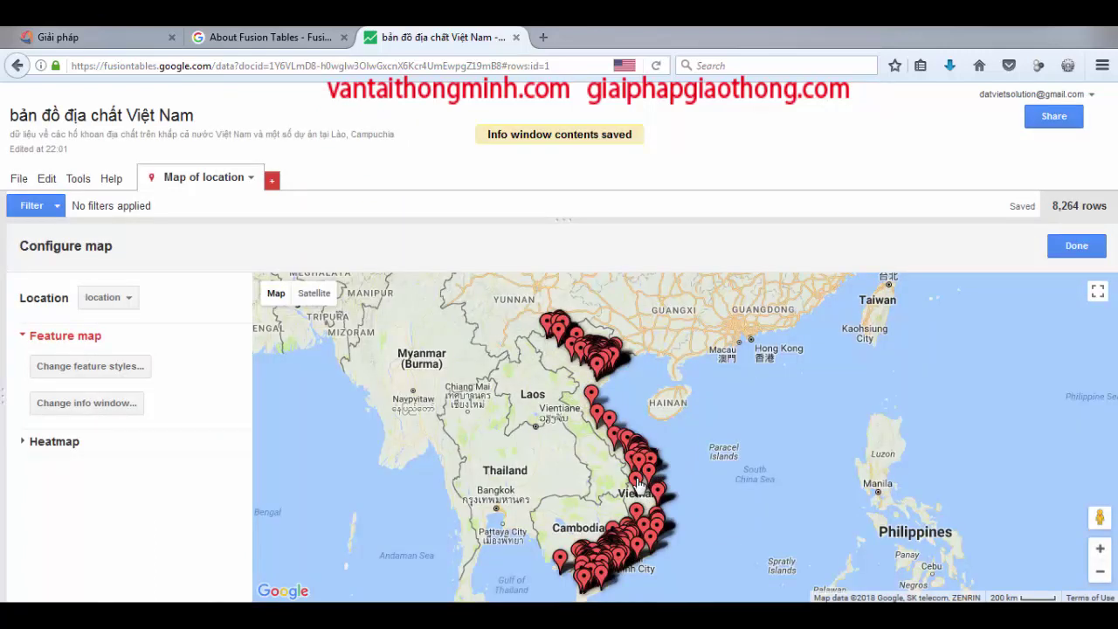
left_click(639, 481)
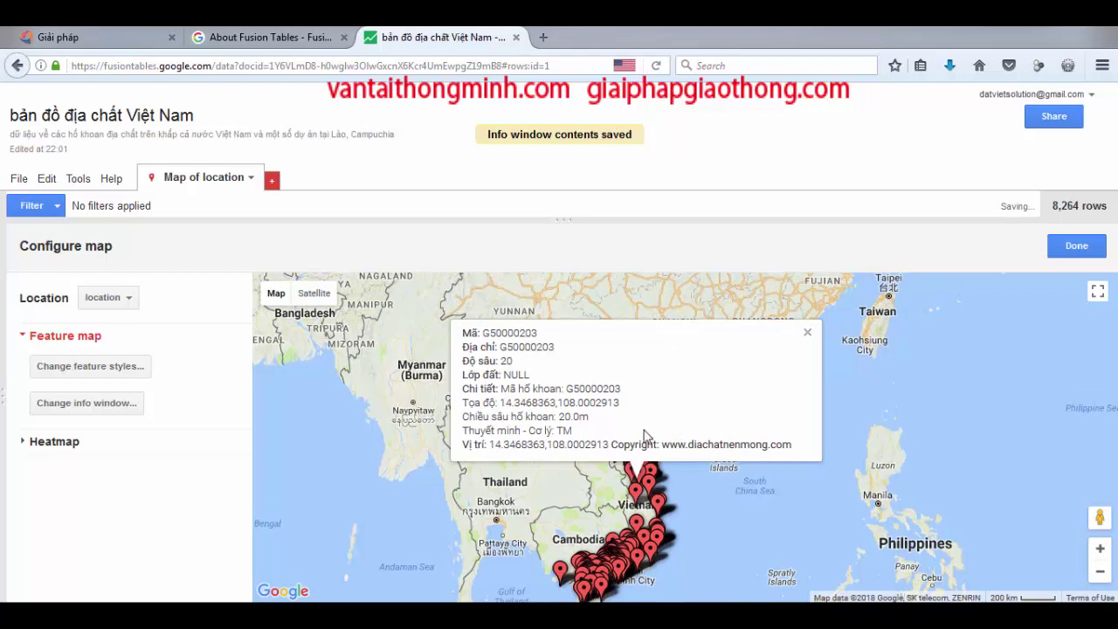
left_click(808, 333)
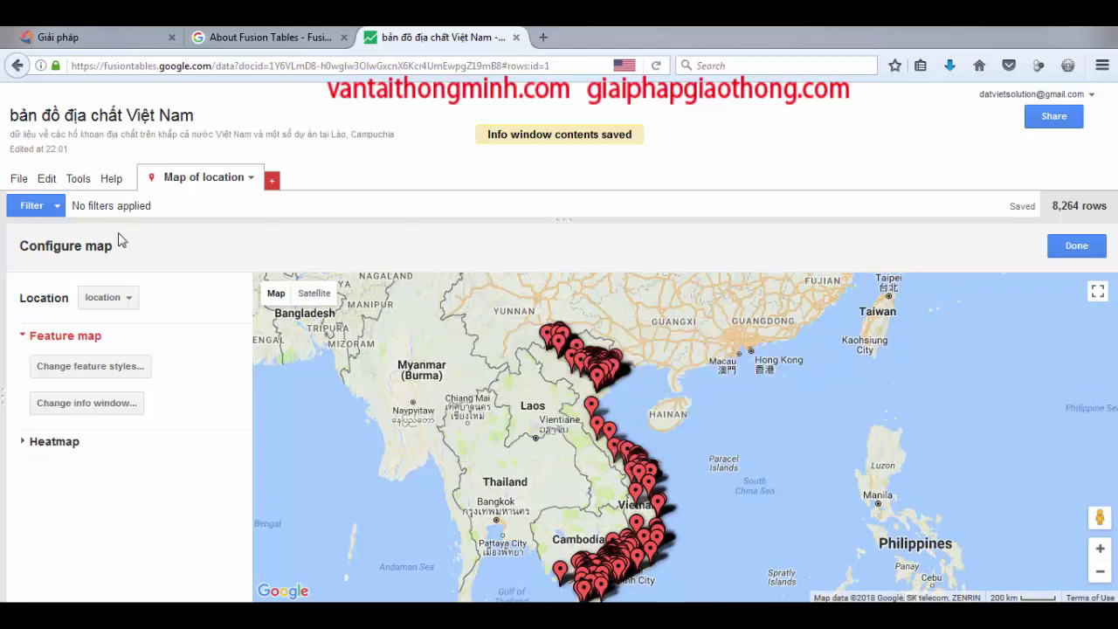
Step: Reopen the info window layout, add <br> after {location}, save it and check the info window of another marker
left_click(95, 402)
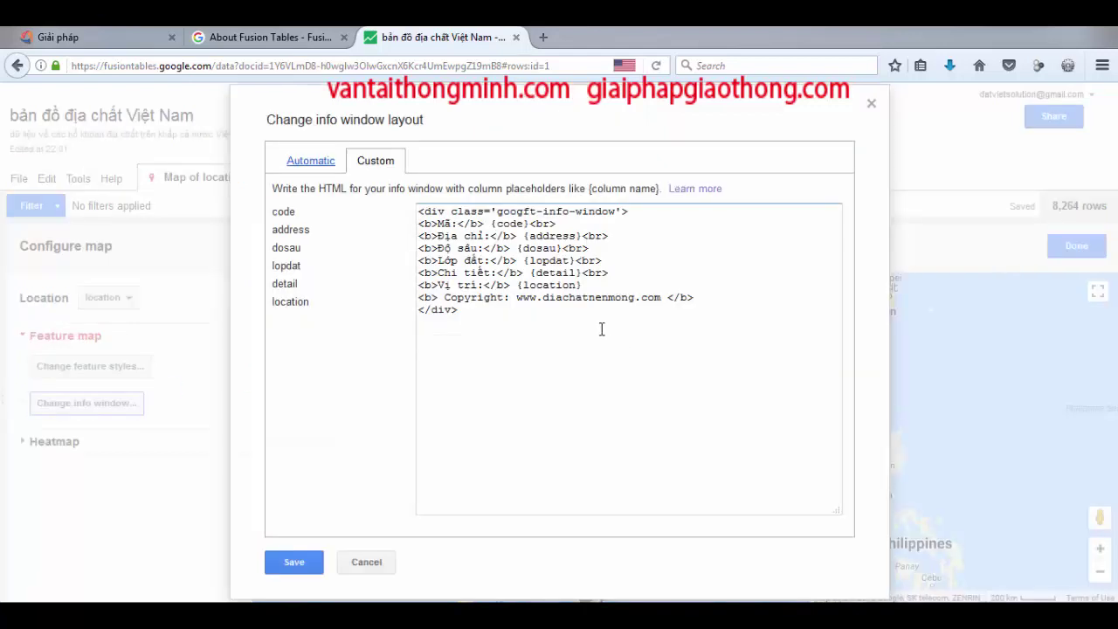
left_click(594, 285)
type("<>")
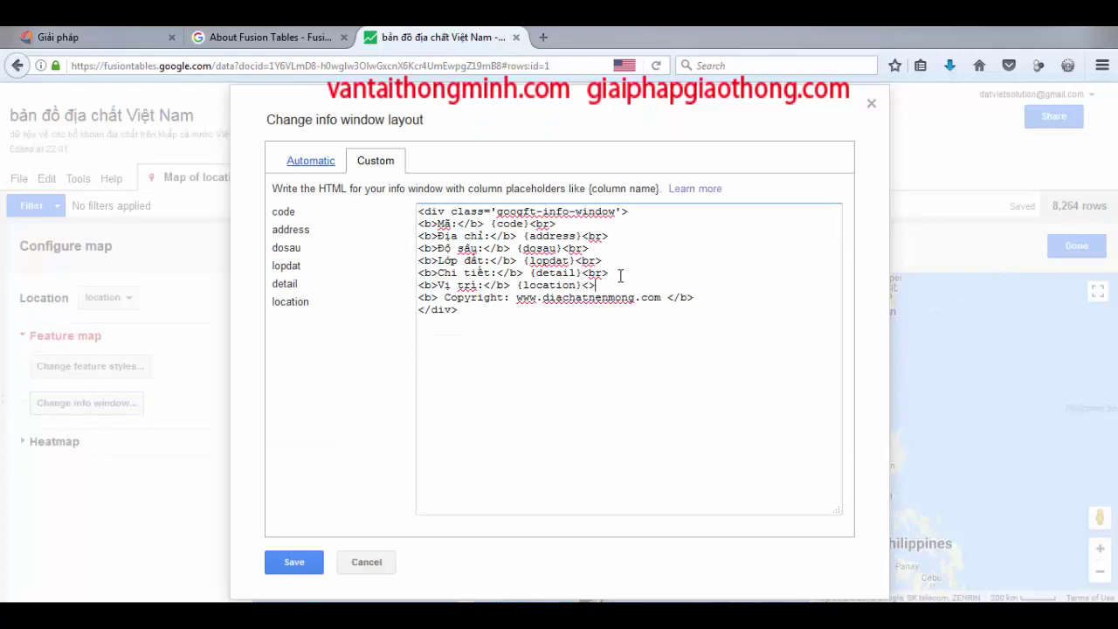
type("br")
left_click(295, 559)
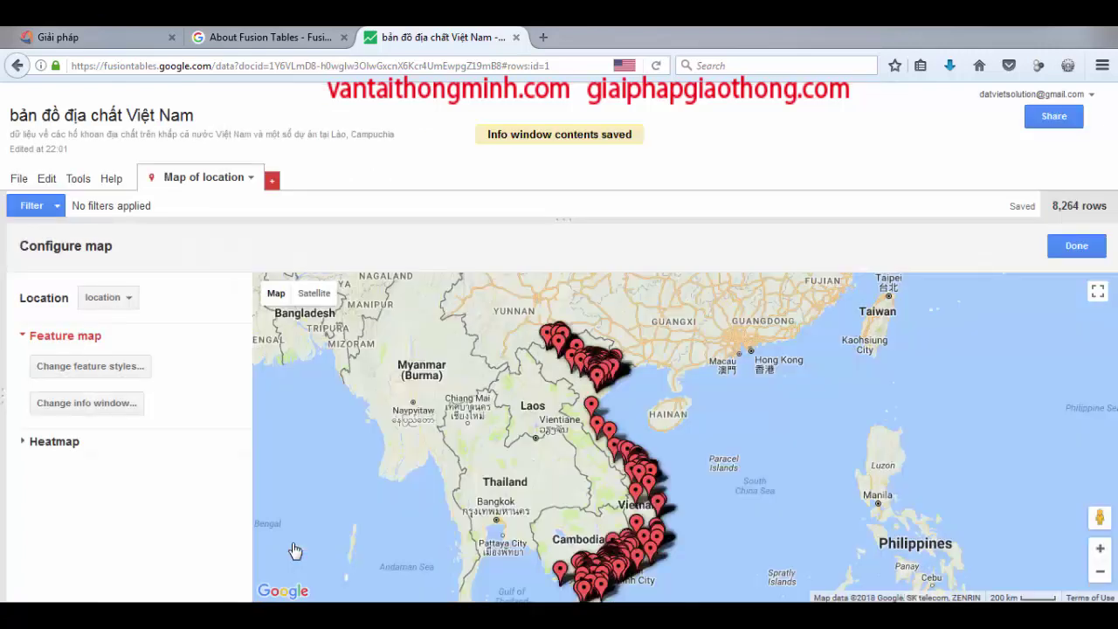
left_click(648, 487)
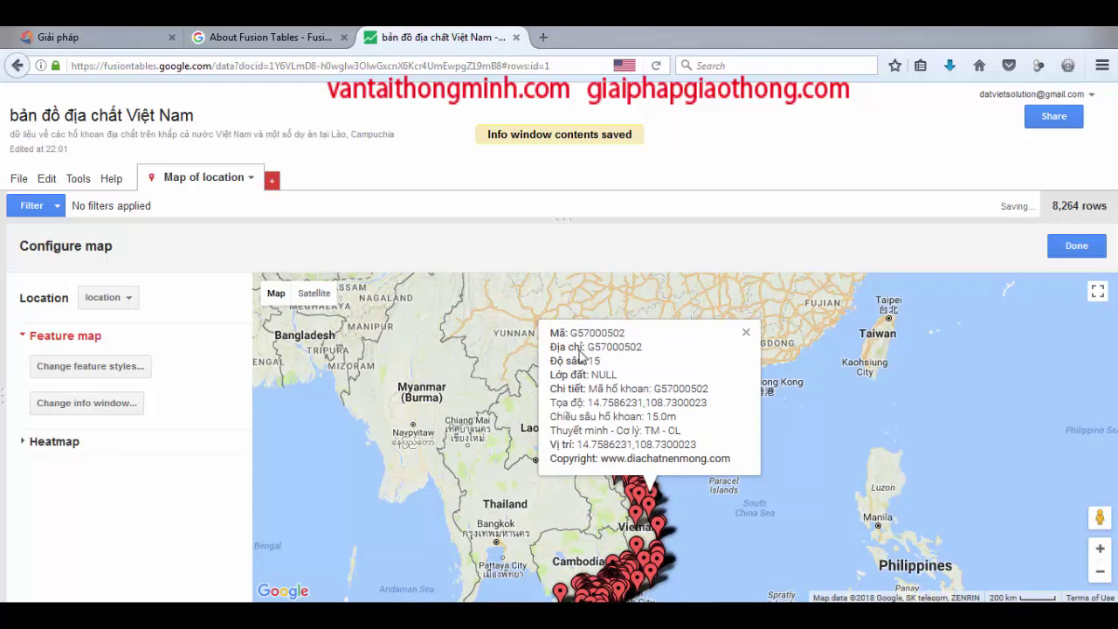
Step: Close the marker's info window and add the note line "sau khi hoàn tất thì bạn chọn nút Done" in the WordPad document
left_click(746, 334)
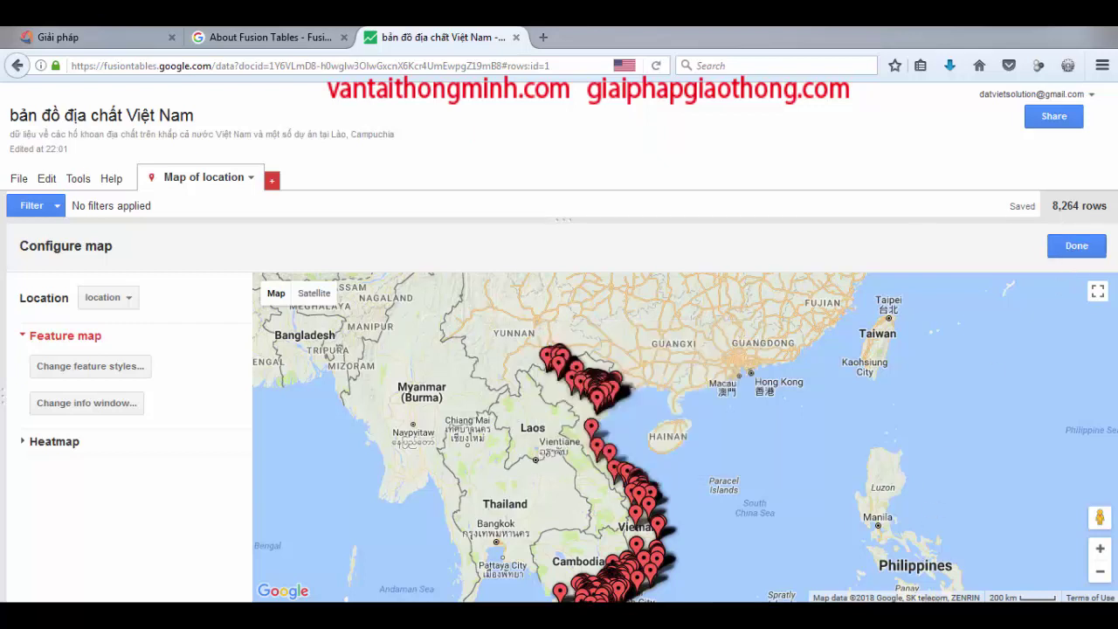
key("alt+Tab")
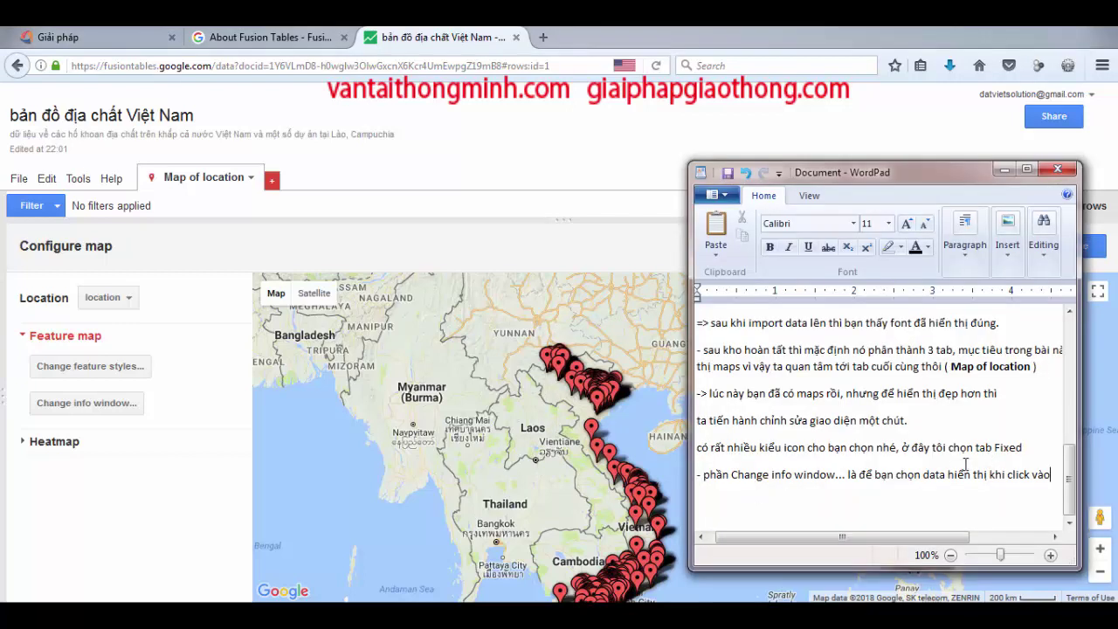
key("Return")
type("sa")
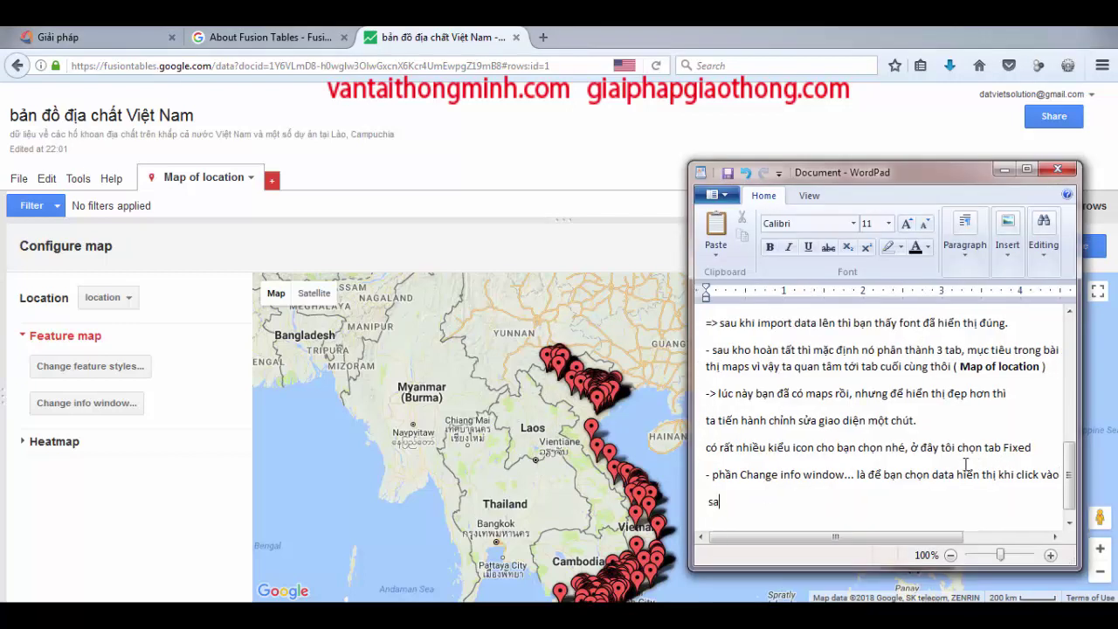
type("u khi oanf taats thif banj chon")
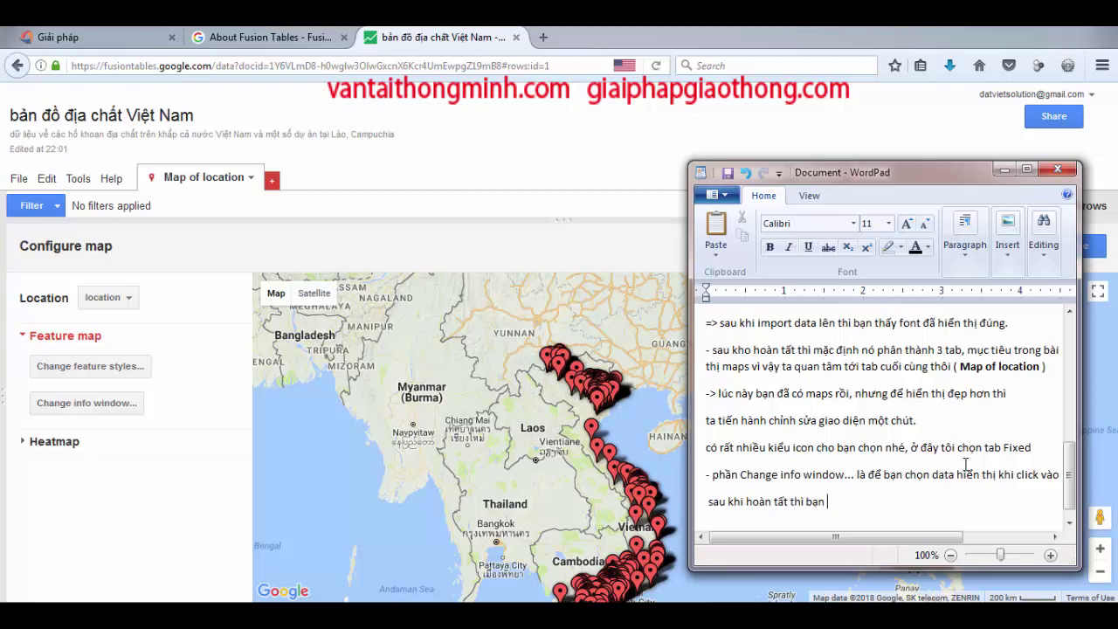
type("j nut")
type("s Don")
type("e")
Step: Make the word "Done" bold in the last note line and finish configuring the Fusion Tables map
left_click_drag(943, 173, 717, 173)
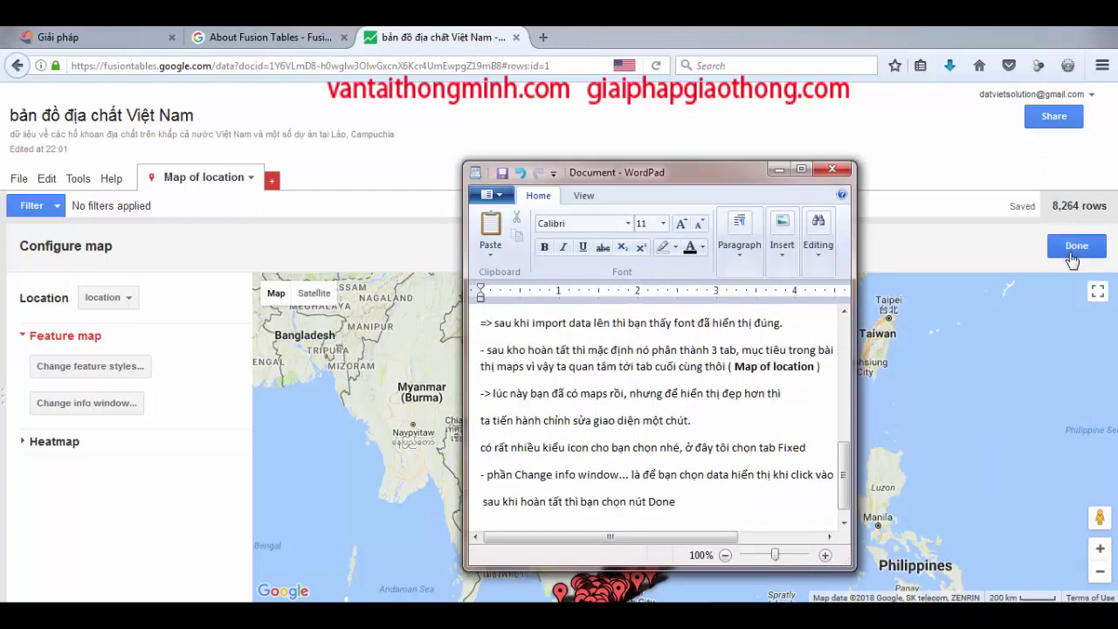
double_click(660, 499)
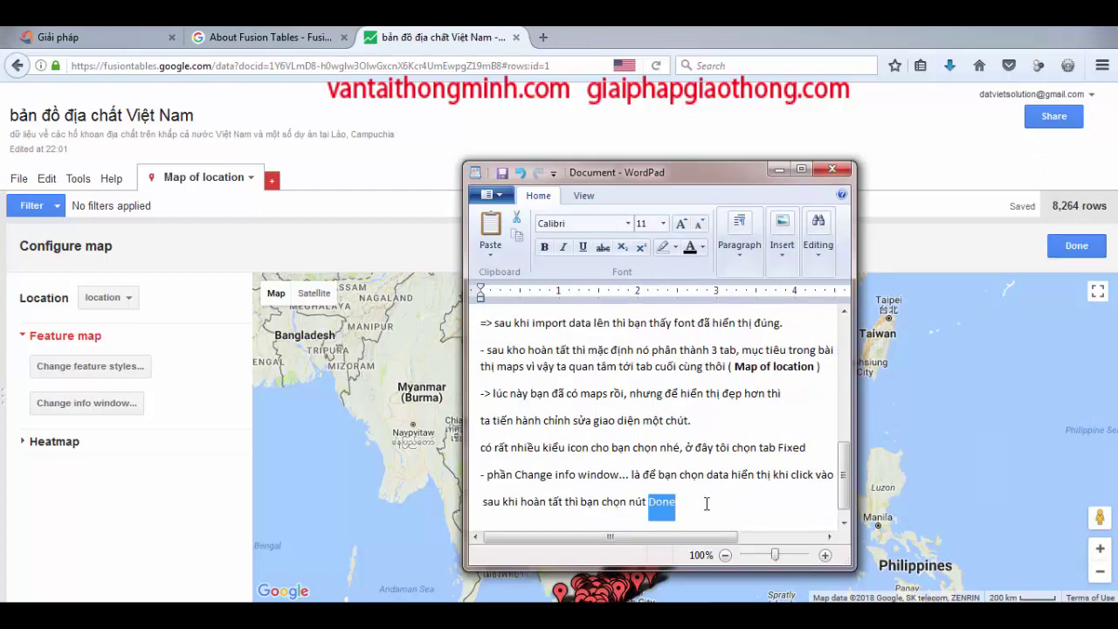
key("ctrl+b")
left_click(703, 503)
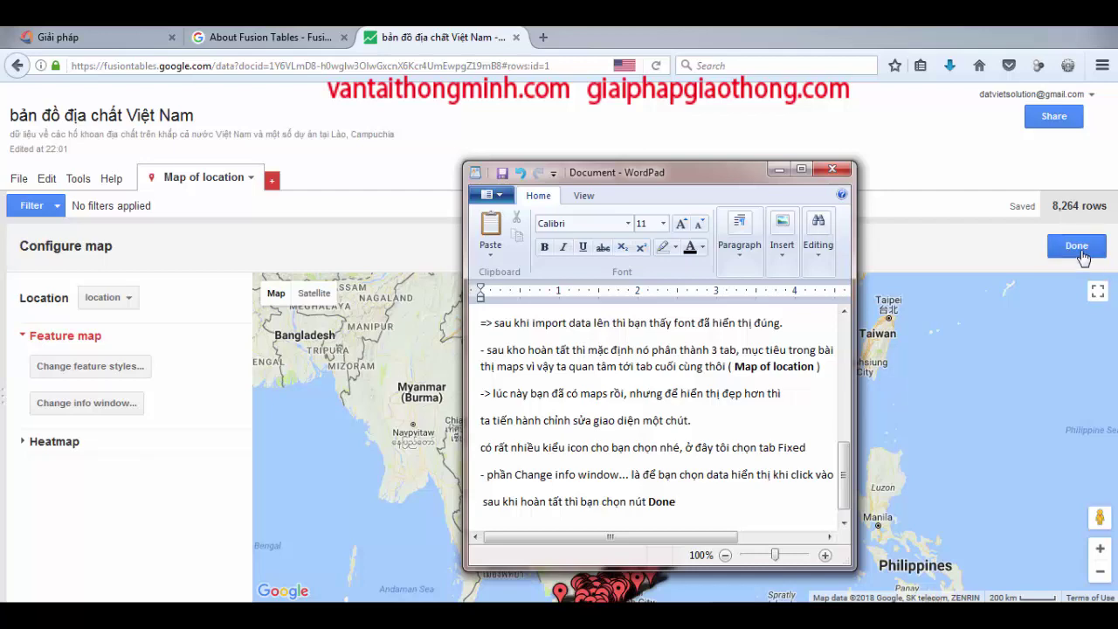
left_click(1080, 251)
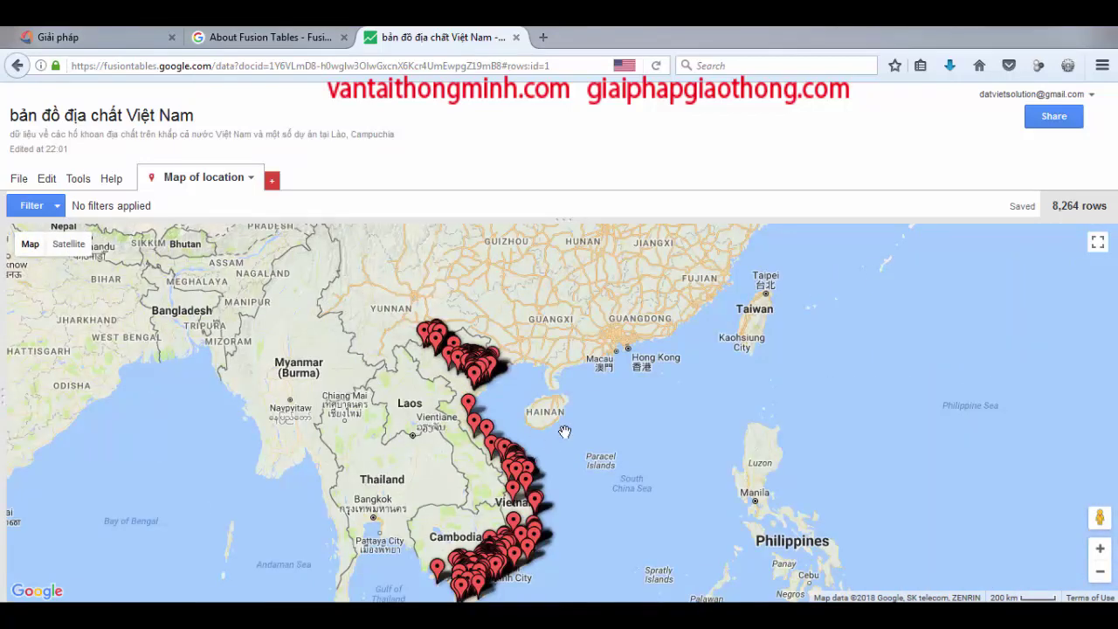
Step: Add the WordPad note line "- bây giờ để có thể gắn vào website hay blog thì bạn cần cấp quyền truy cập"
key("alt+Tab")
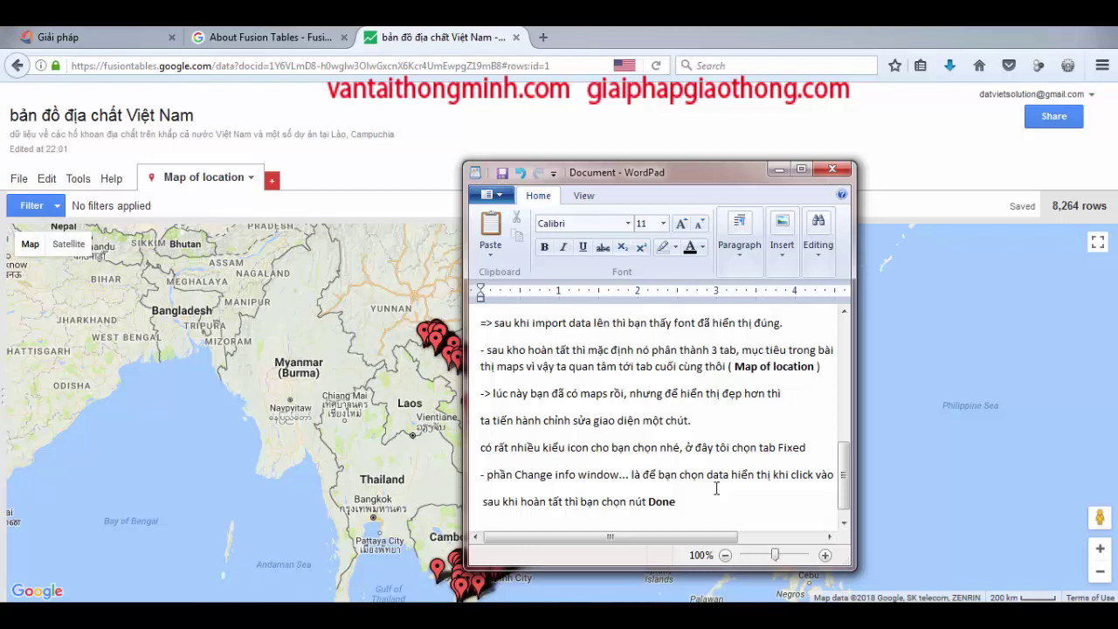
key("Return")
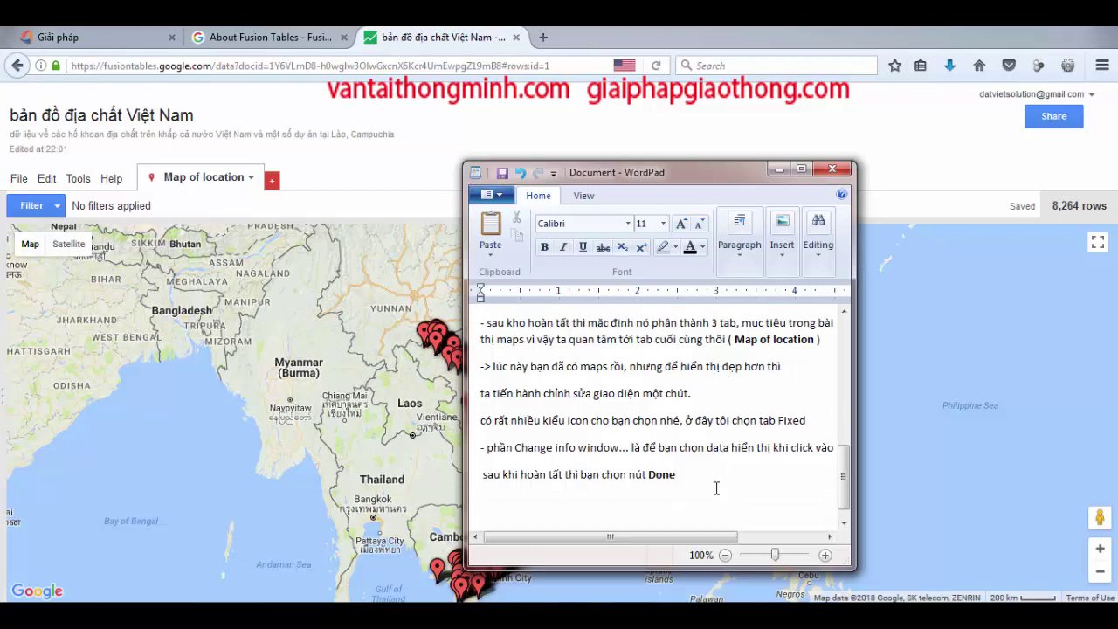
type("- bây giờ đecó thểgắn ")
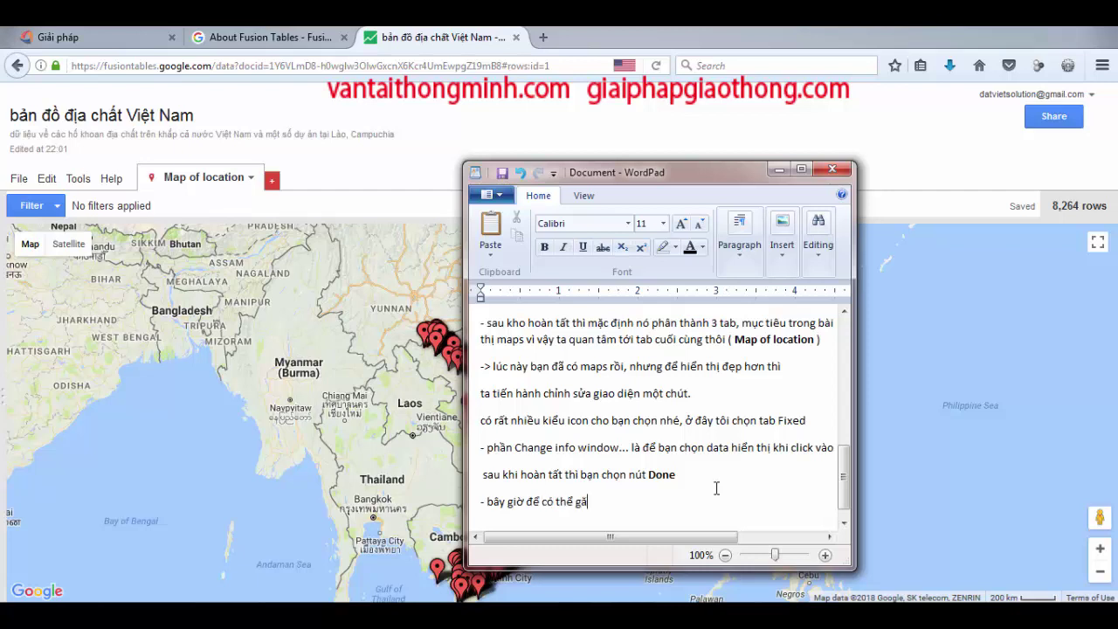
type("vào website hay blog t")
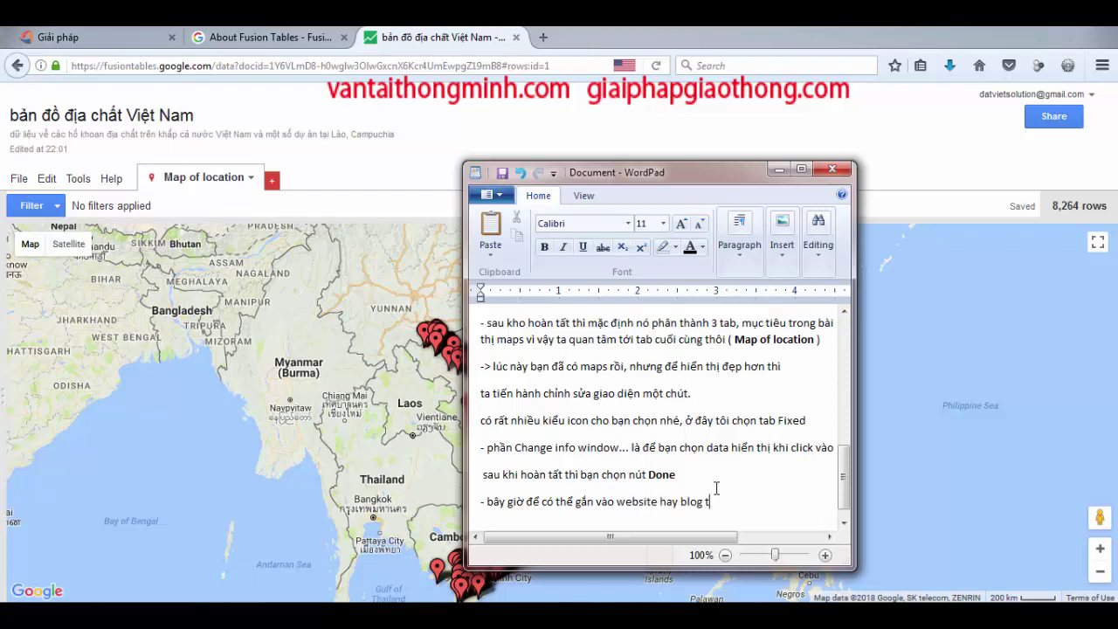
type("hì bạn cần cấp quyền truy cập")
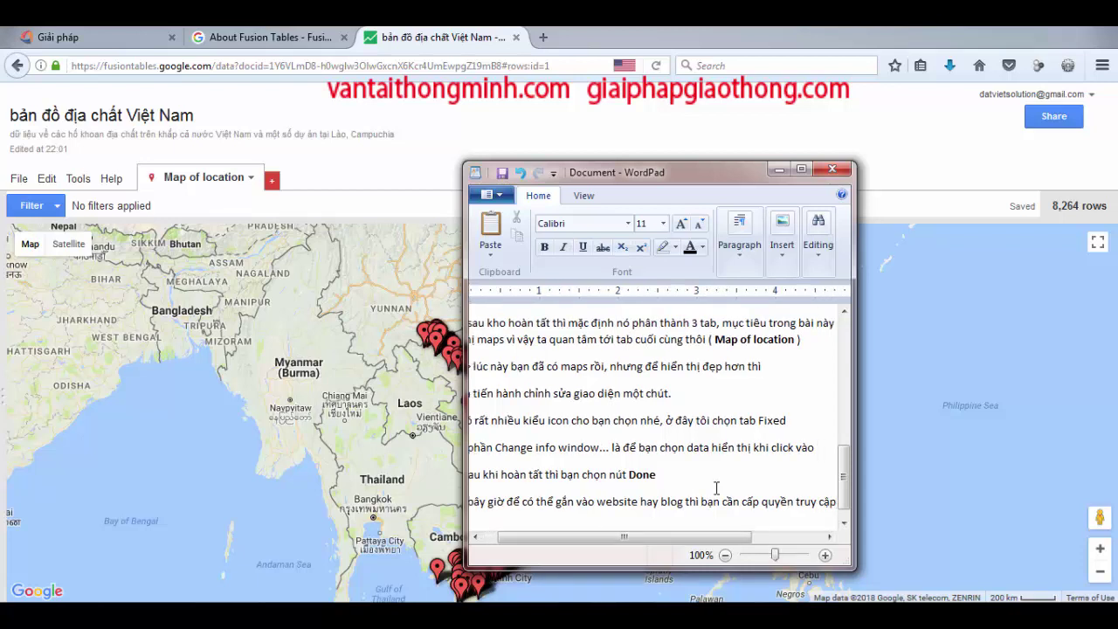
Step: Break the last note before "quyền truy cập" onto a new line and append "cho mọi người, hoặc" to it
key("Left")
key("Left")
key("Left")
key("Left")
key("Left")
key("Left")
key("Left")
key("Left")
key("Left")
key("Left")
key("Return")
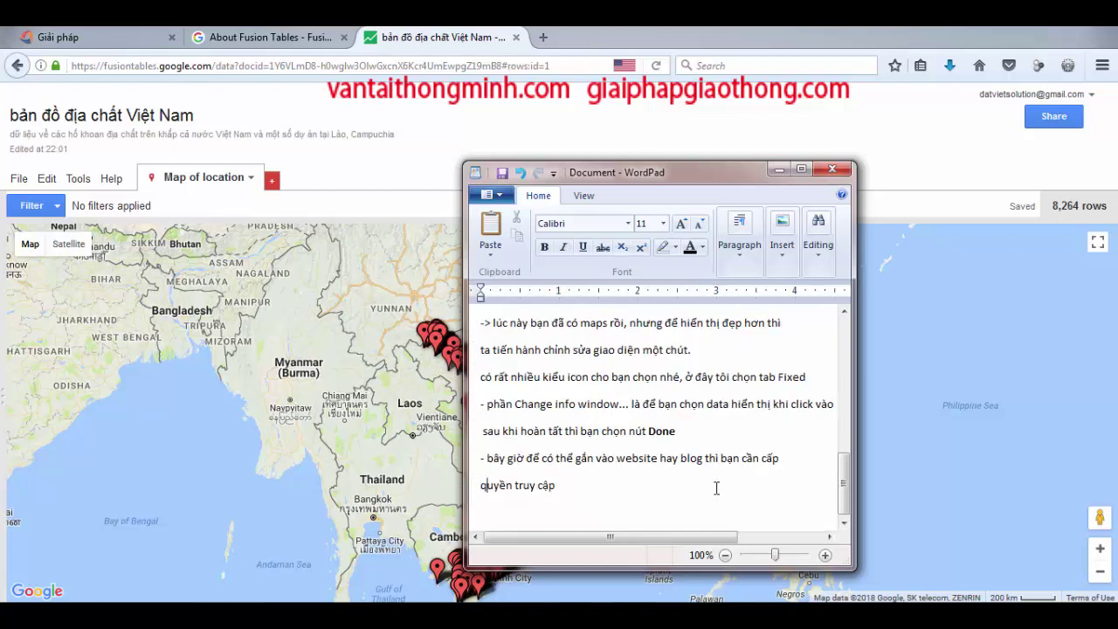
key("Right")
key("Right")
key("Right")
key("Right")
type("cho")
type(" moi nguoi")
type(", hoặc")
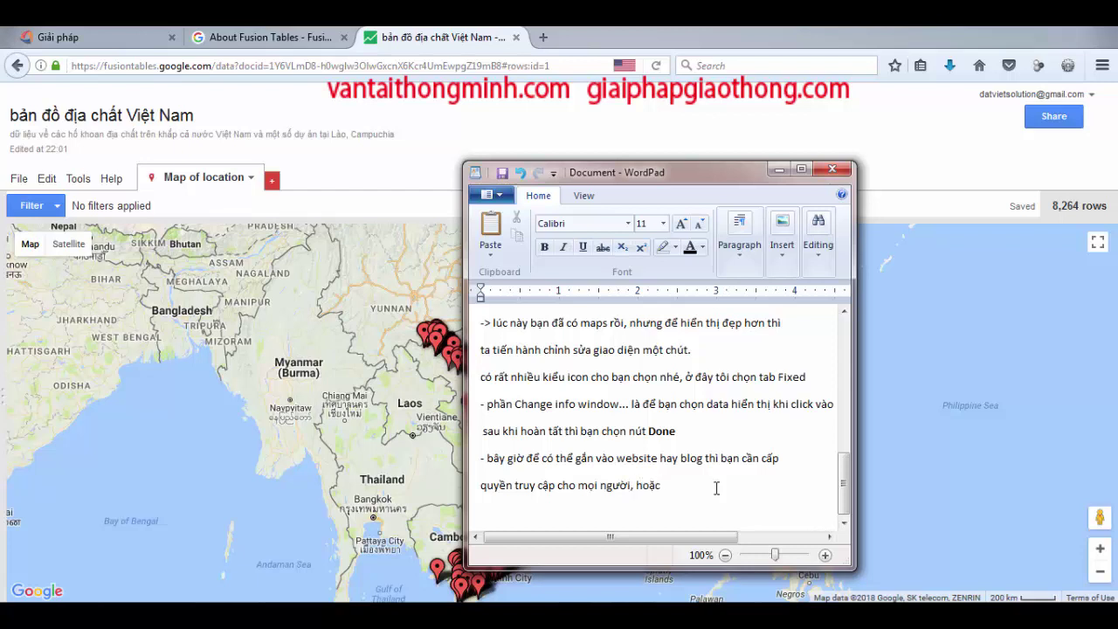
Step: Continue the note with "bạn cũng có thể chỉ cấp phép cho một ai đó cũng được", placing "một ai đó" on a new line
type(" bạn cũng ")
type("có thể chi")
type(" cấp")
type(" phép ")
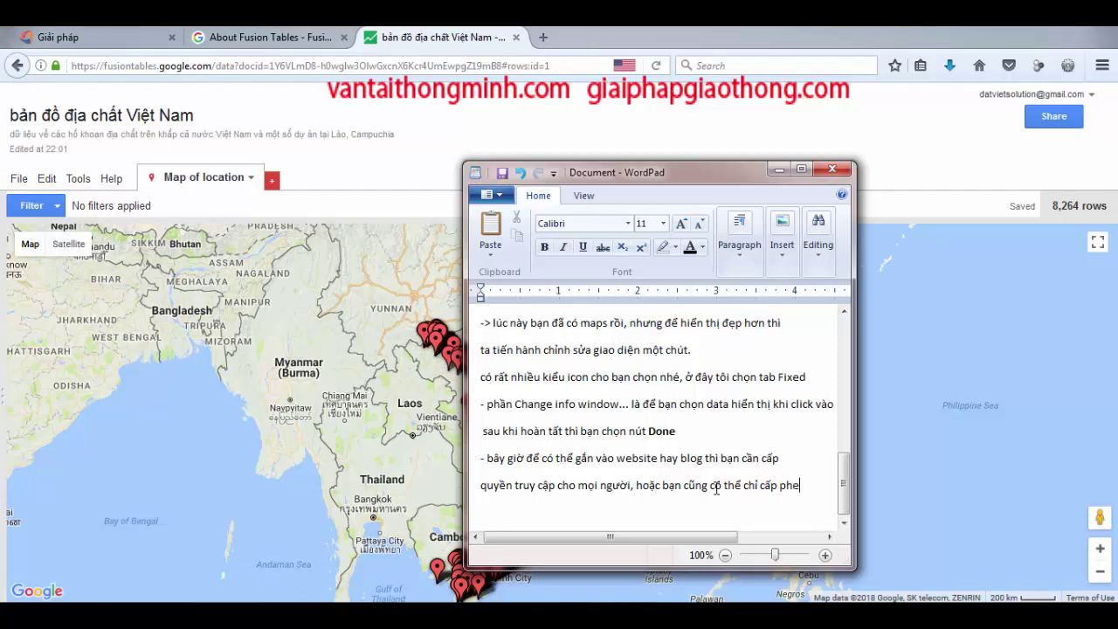
type("cho ")
type("một ")
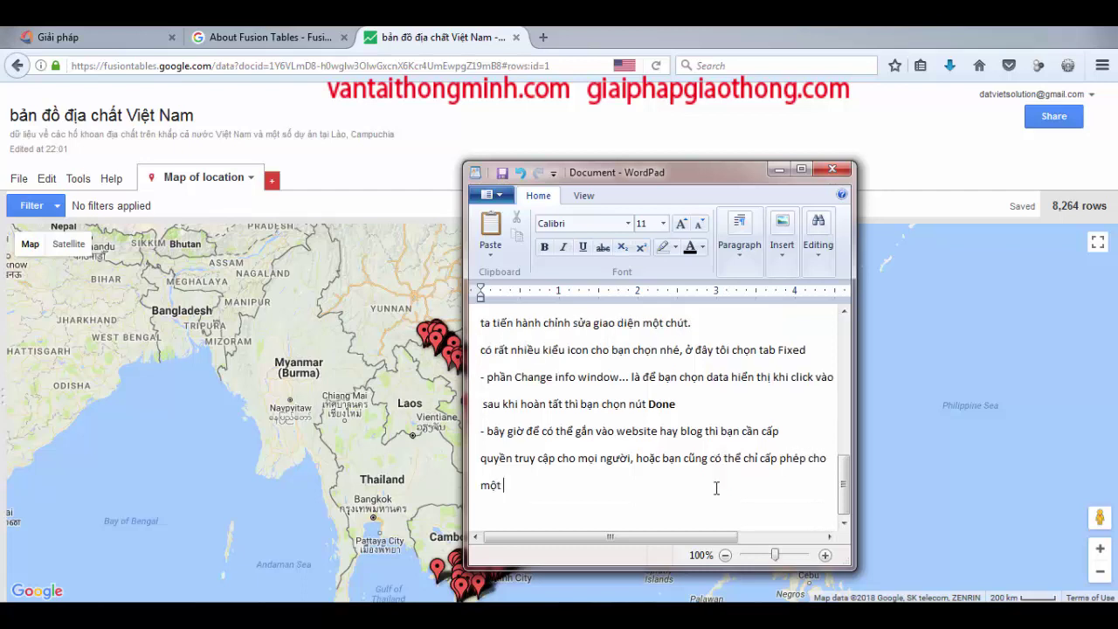
type("ai đó")
type(" cũng được")
Step: Insert "hay vài người quen" before "cũng được" in the last note line
key("ctrl+Left")
key("ctrl+Left")
type("hay vài ")
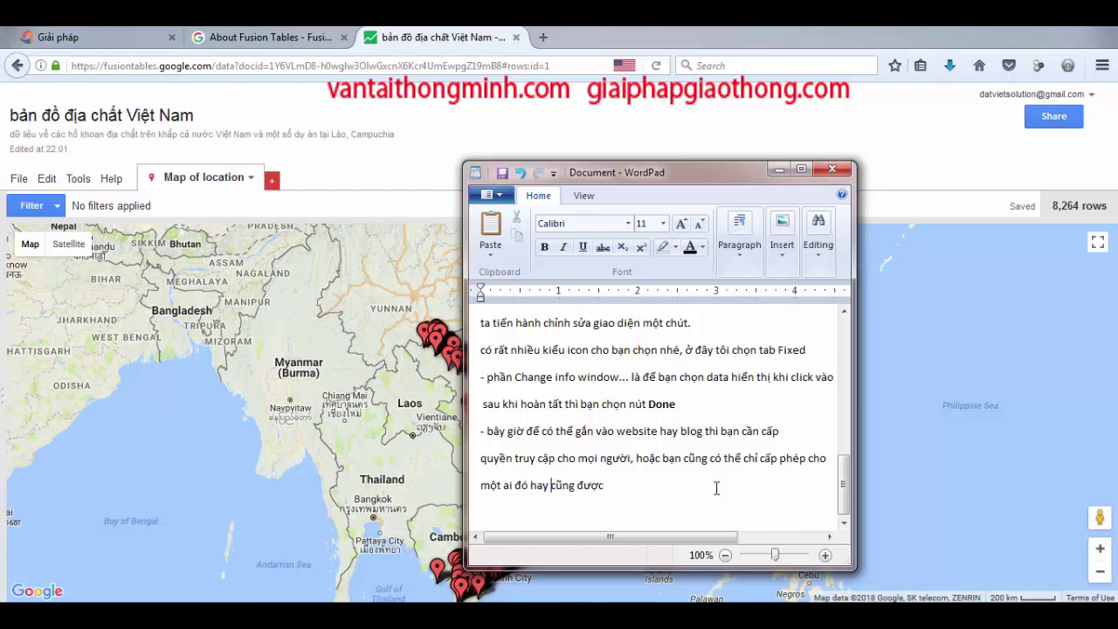
type("người c")
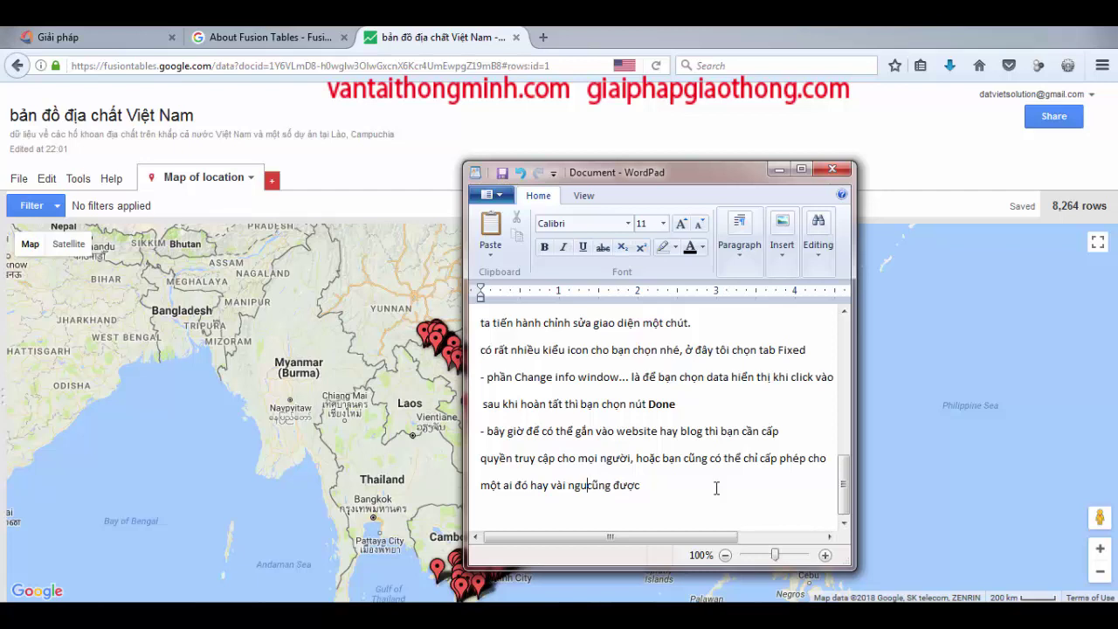
type("uen")
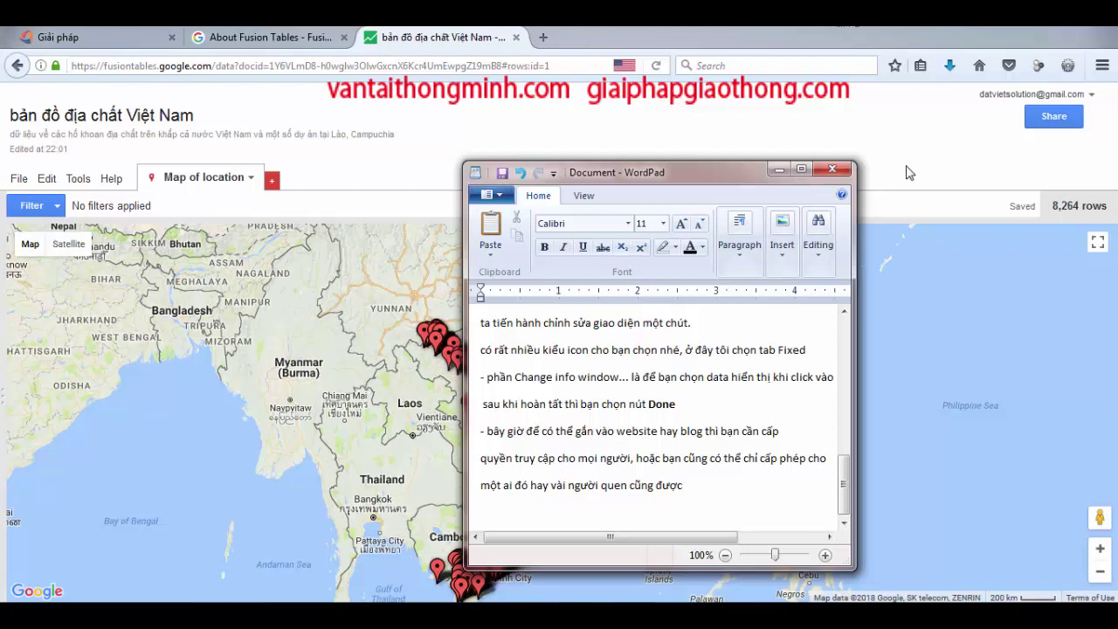
Step: Open the Fusion Tables sharing settings and examine the invitation permission levels, the notification option and the link to share
left_click(1008, 157)
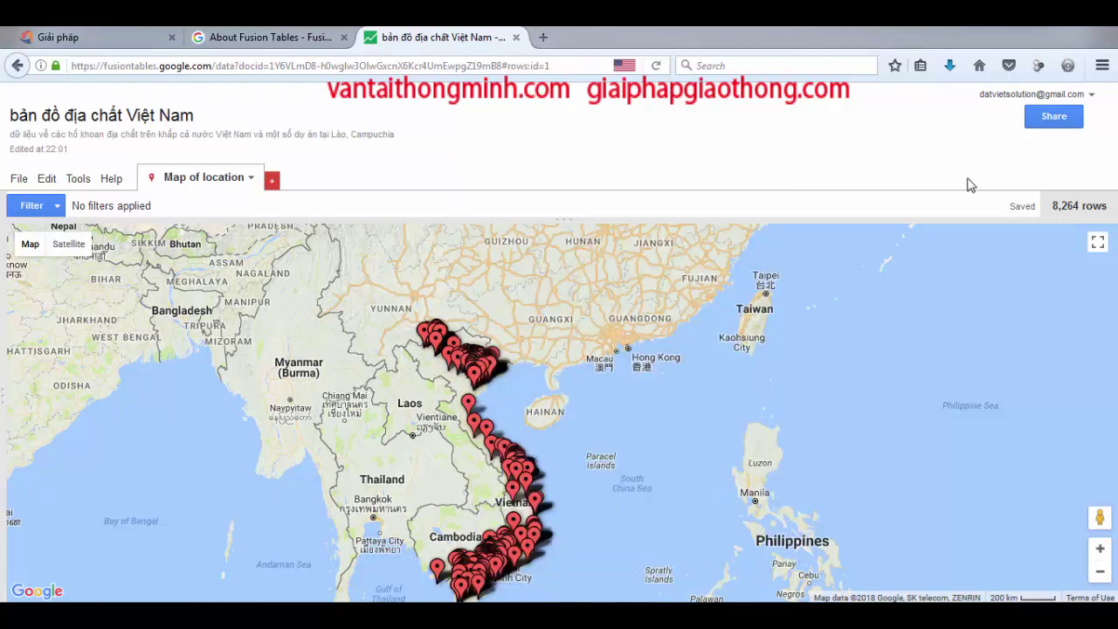
left_click(1051, 122)
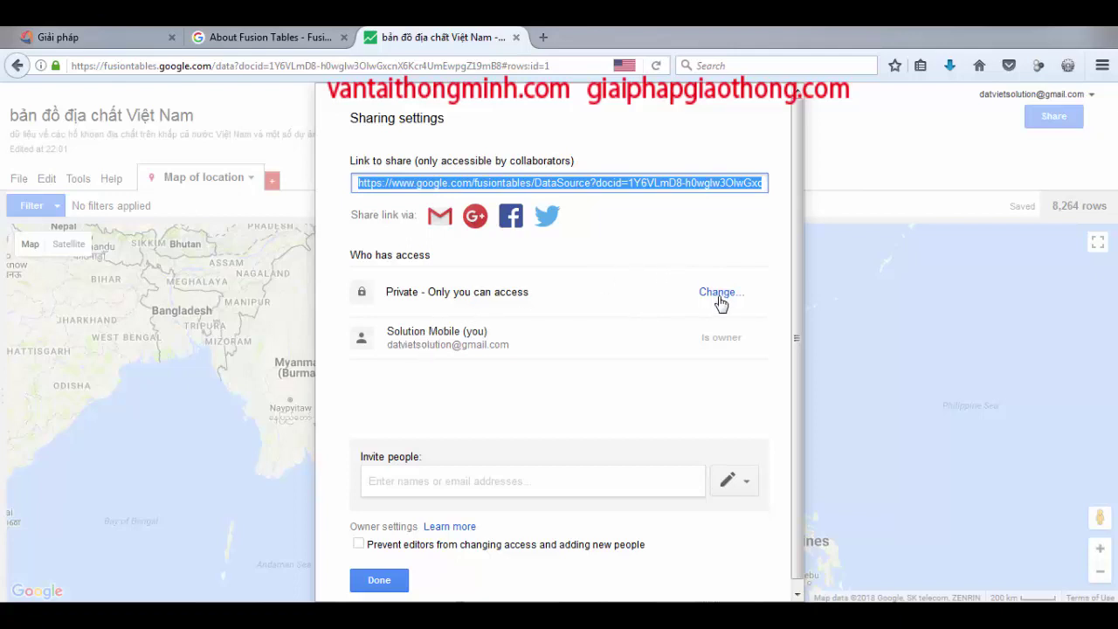
left_click(479, 477)
left_click(745, 483)
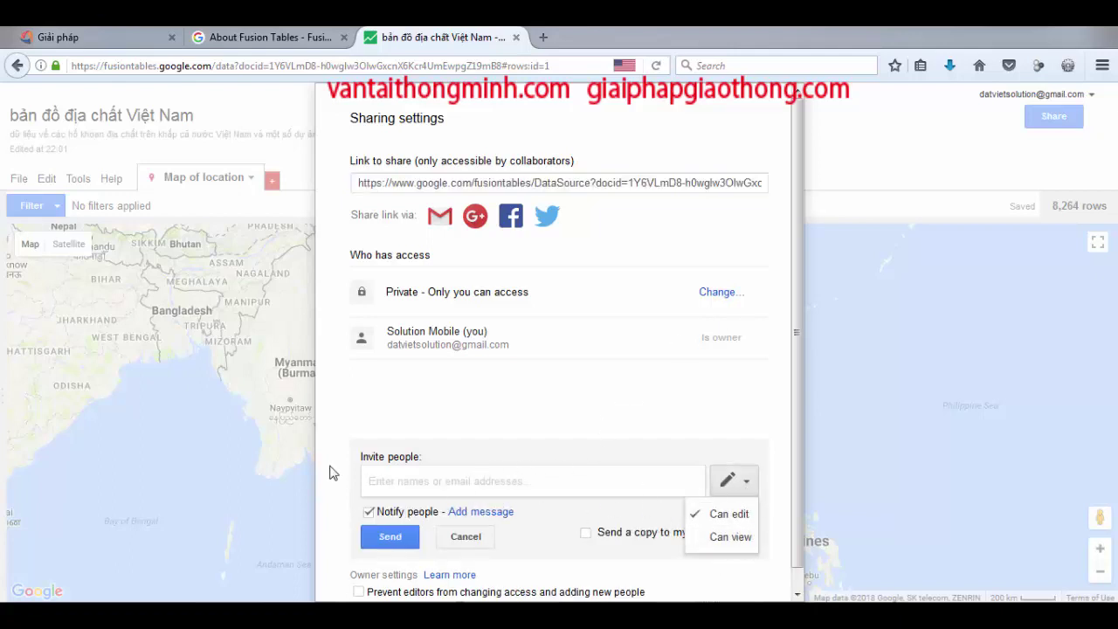
left_click(368, 512)
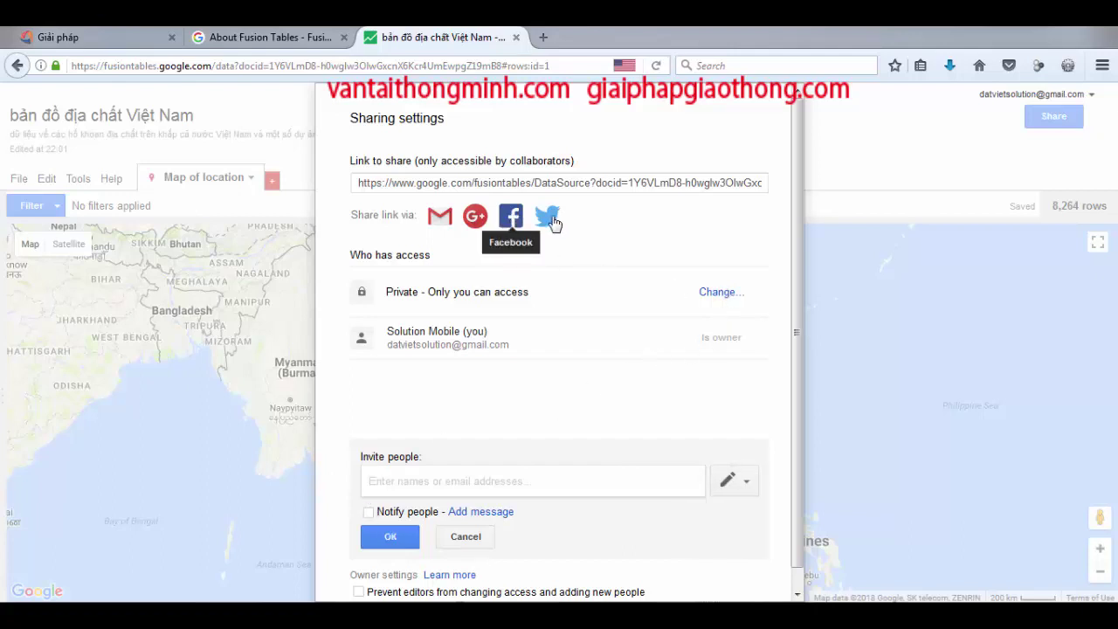
left_click(507, 184)
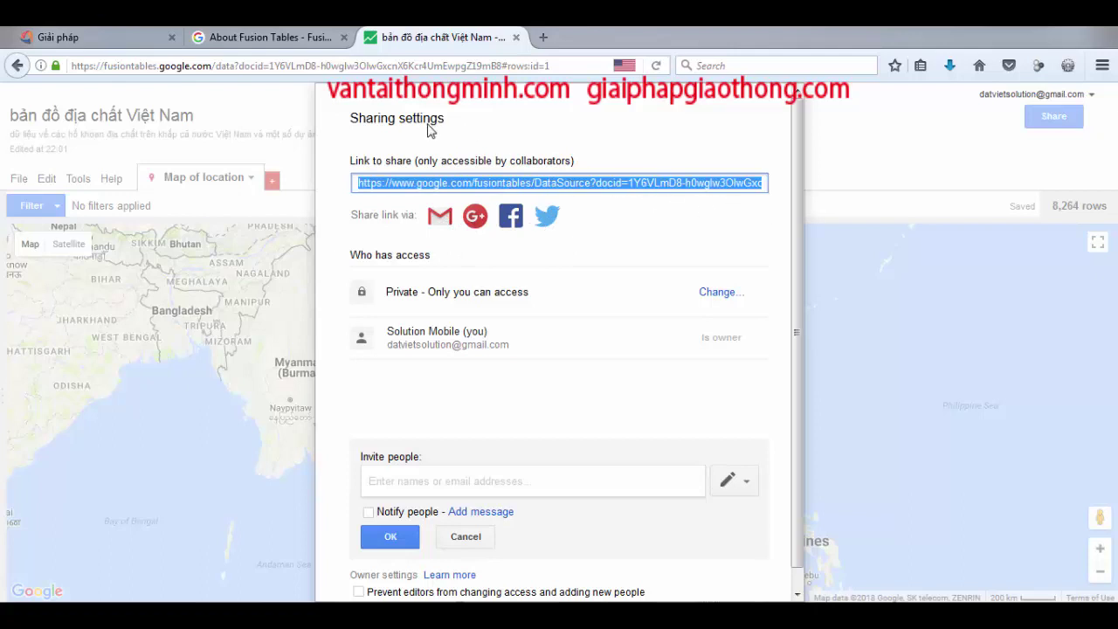
left_click(439, 164)
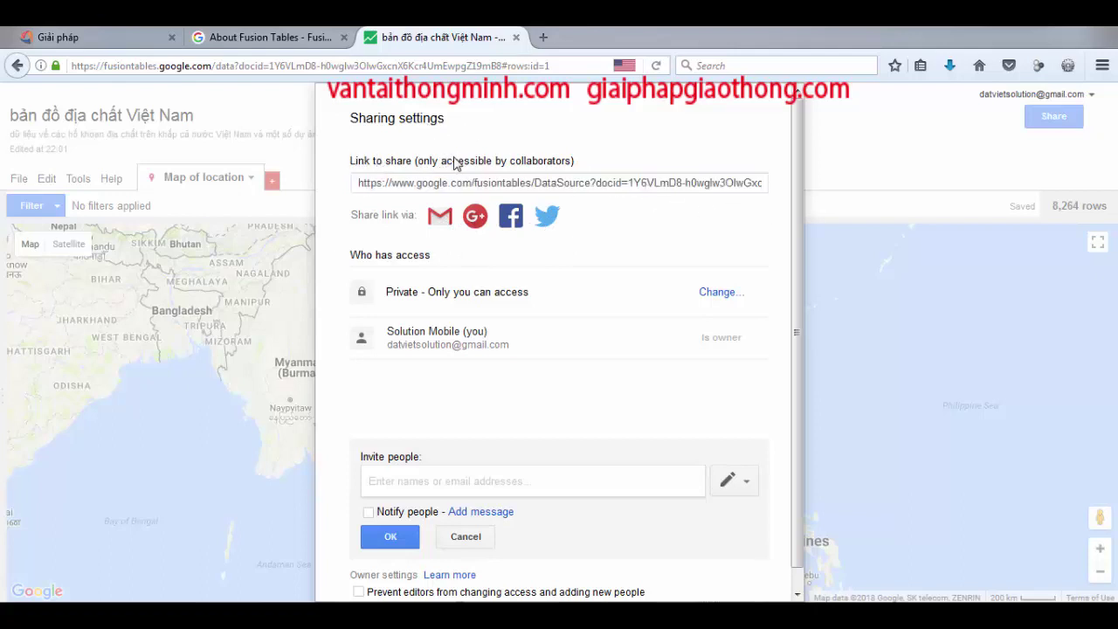
left_click_drag(567, 166, 479, 161)
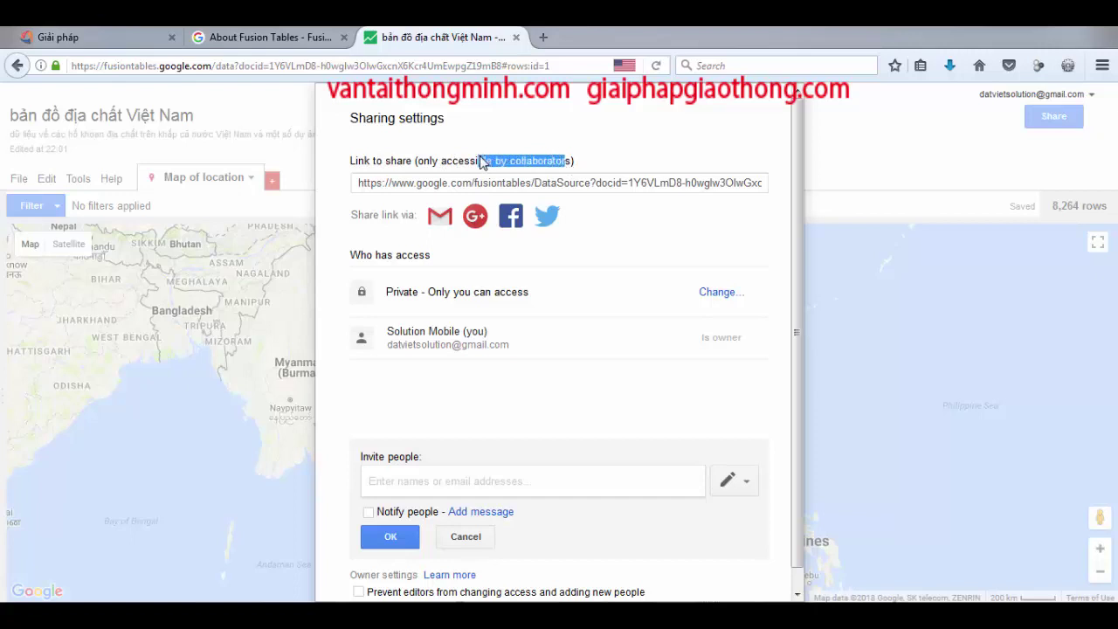
left_click(626, 169)
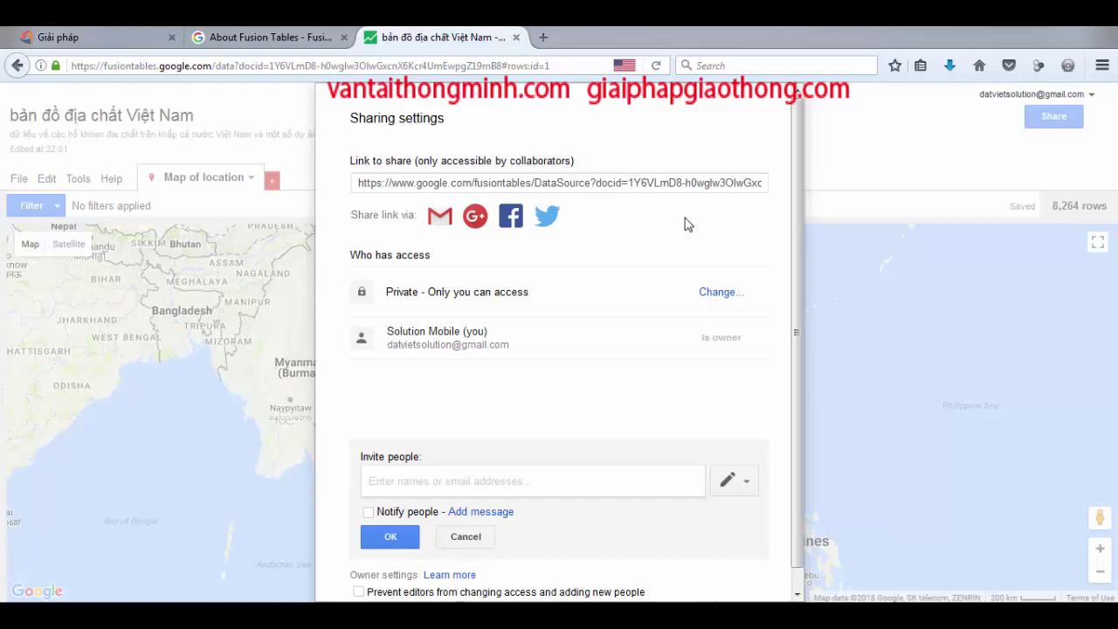
Step: Change the link sharing to "On - Public on the web" and save it
left_click(718, 295)
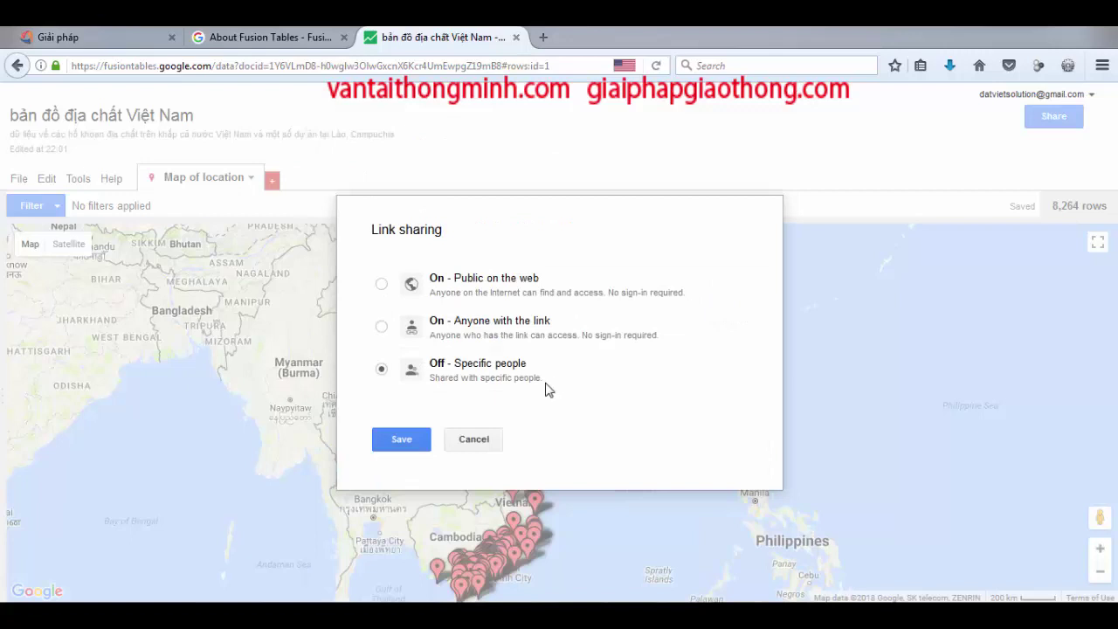
left_click(381, 284)
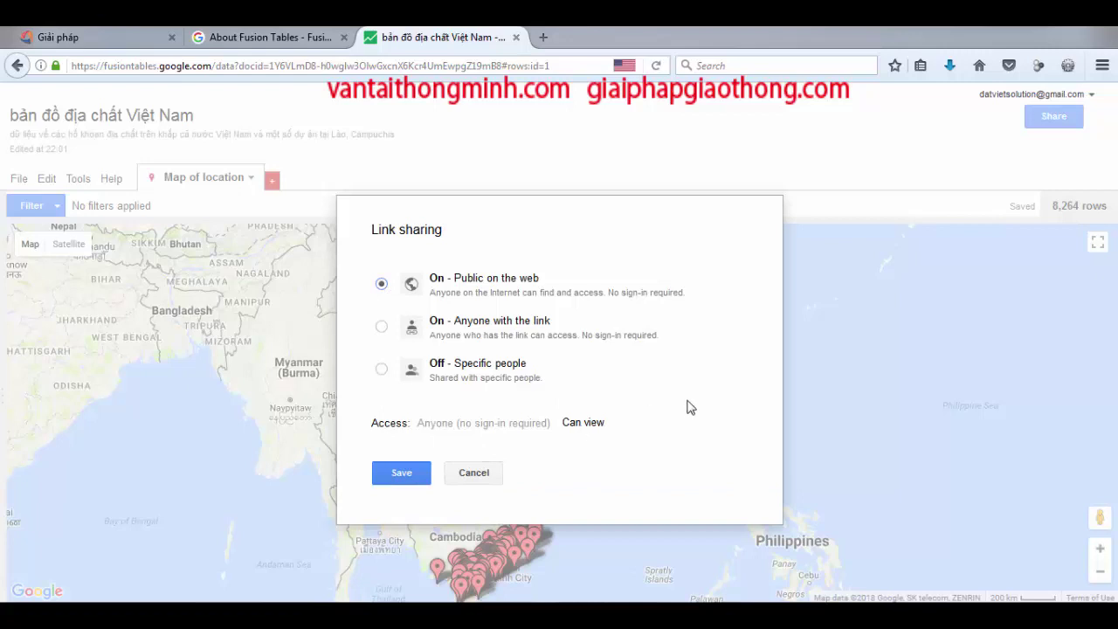
left_click(401, 473)
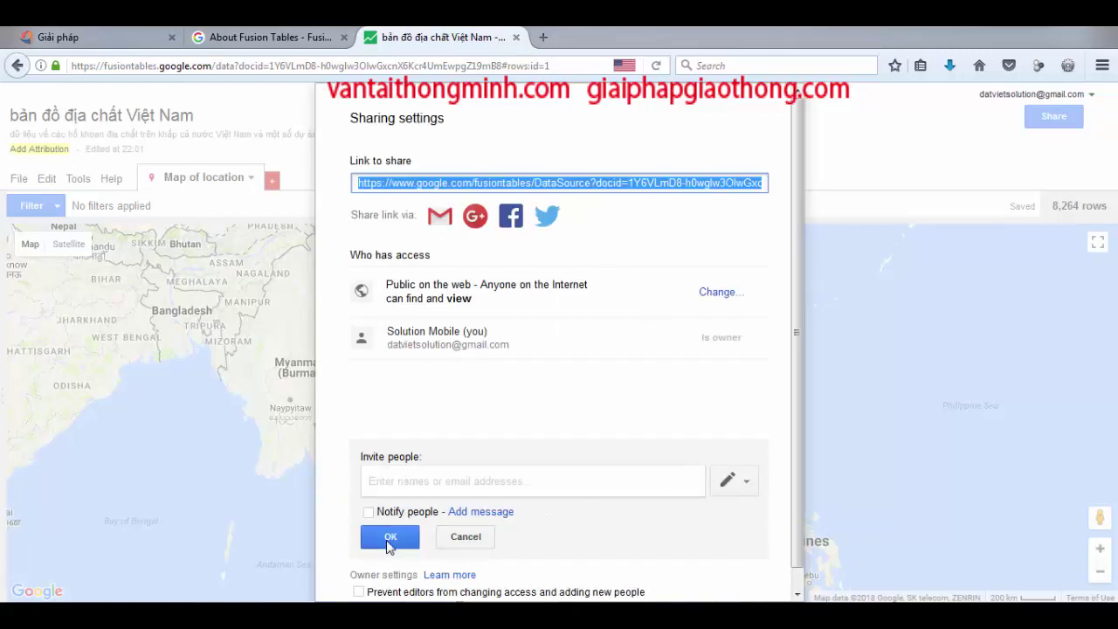
Step: Try to confirm the invitation without any recipient, dismiss the message and cancel the invitation
scroll(612, 463, "down", 1)
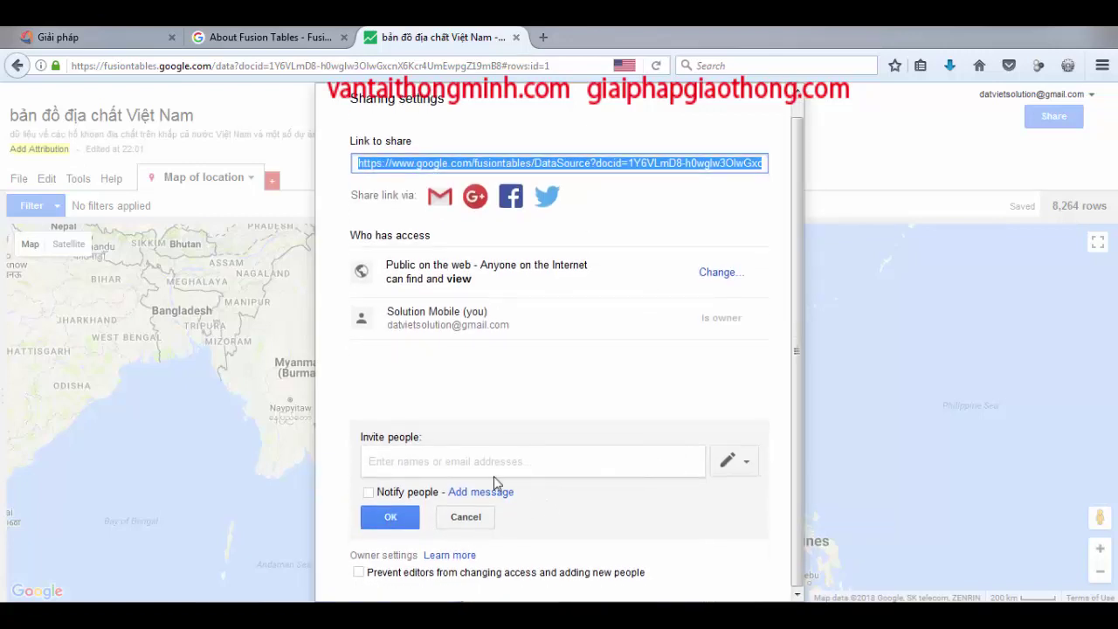
left_click(384, 519)
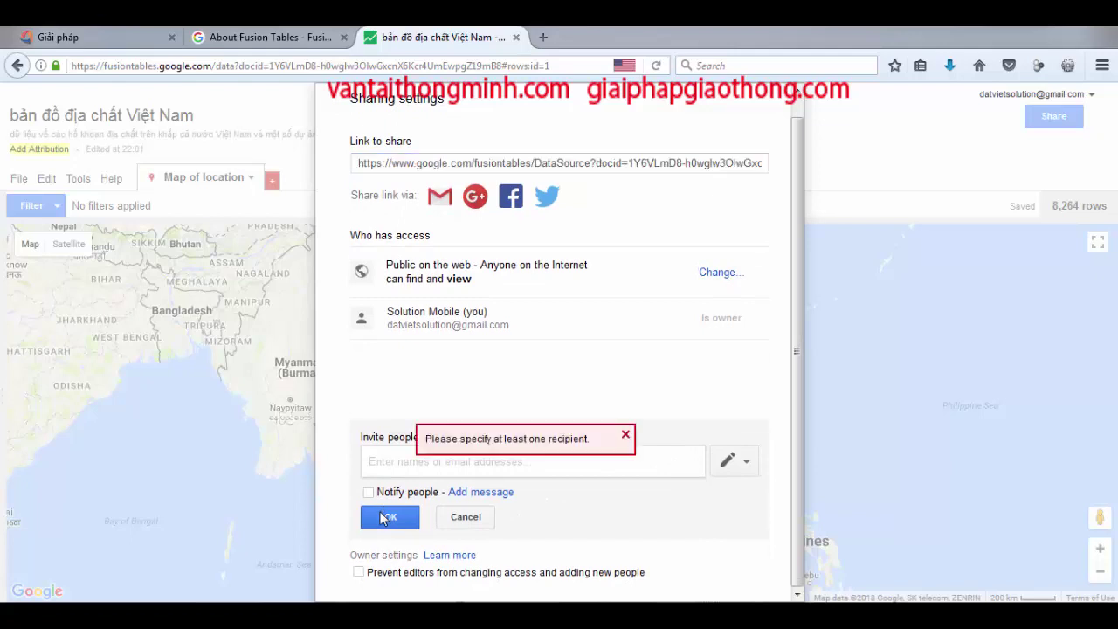
left_click(625, 434)
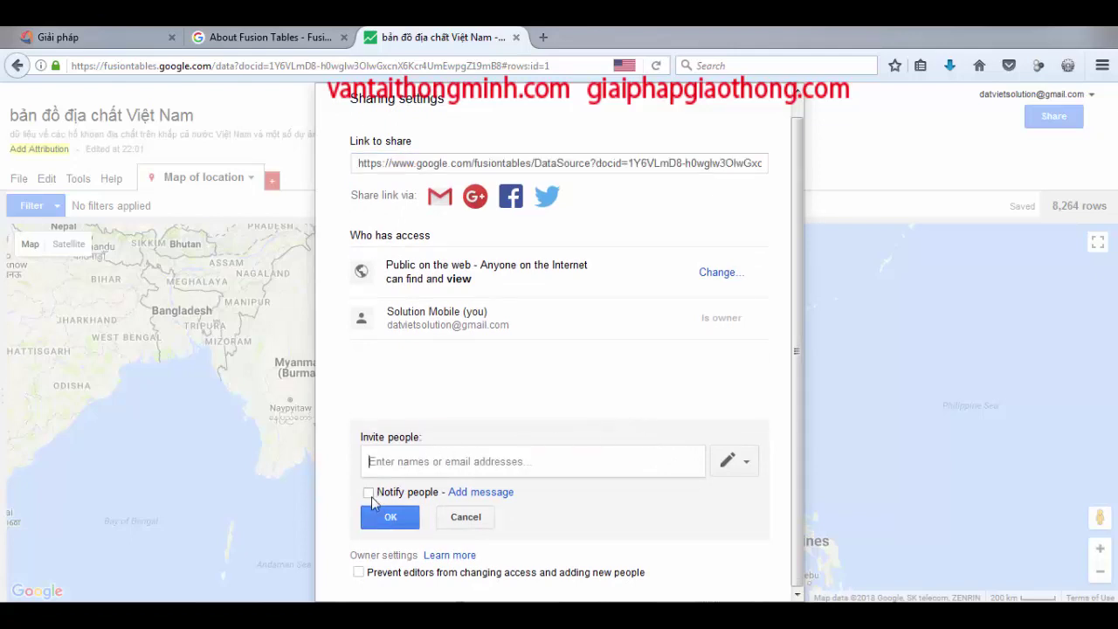
left_click(463, 518)
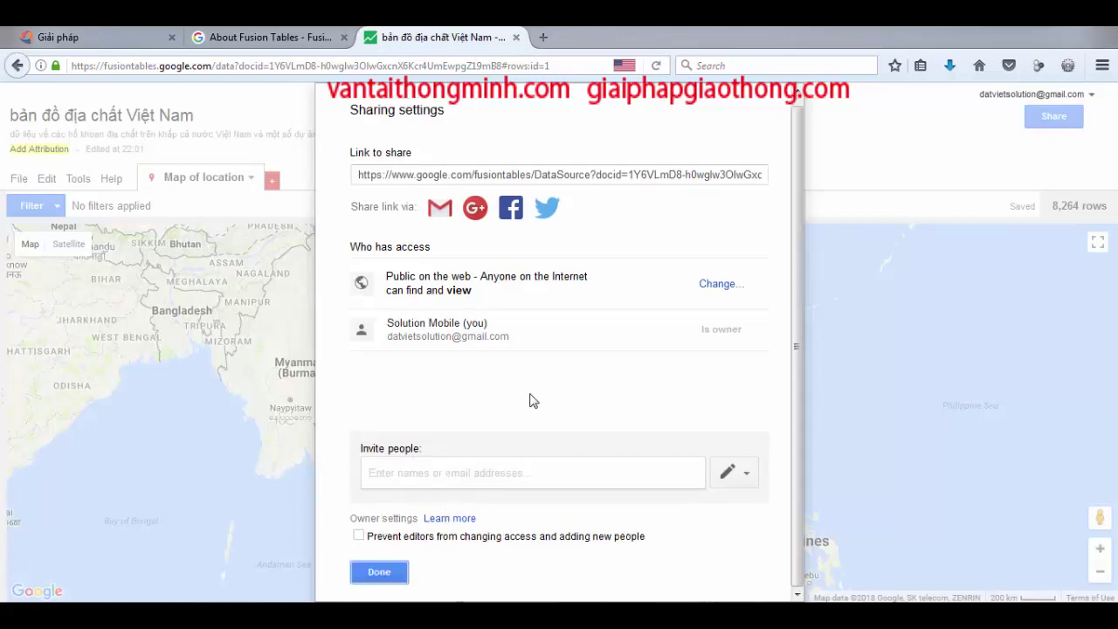
Step: Close the sharing settings and add the line "- việc cấp quyền truy cập đã xong, giờ tiến hành publish maps" to the WordPad notes
left_click(381, 573)
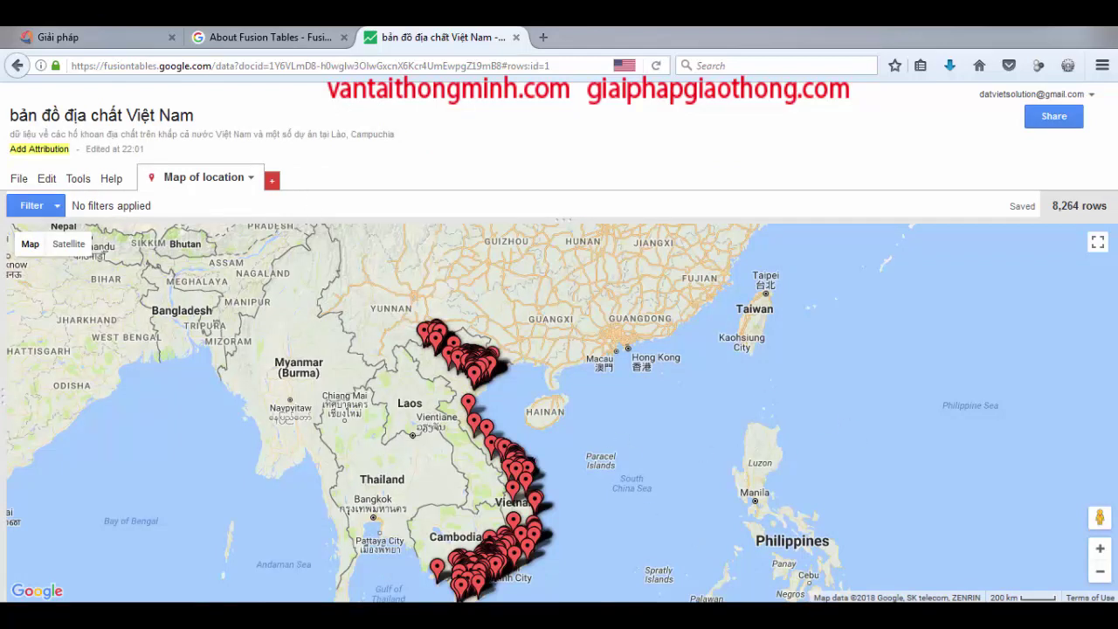
left_click(756, 536)
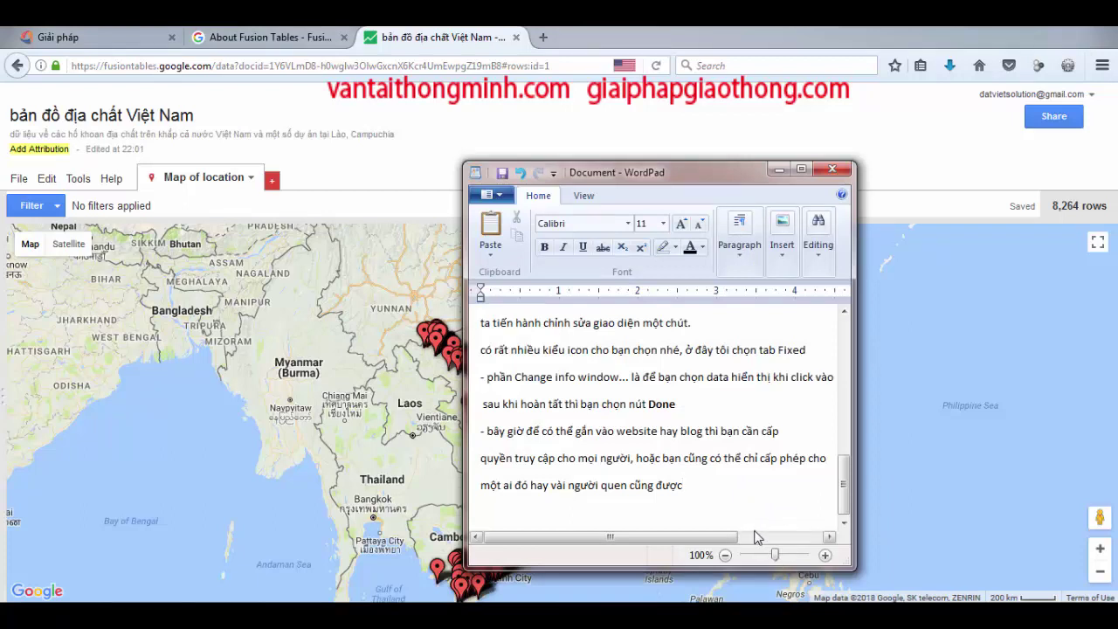
key("Return")
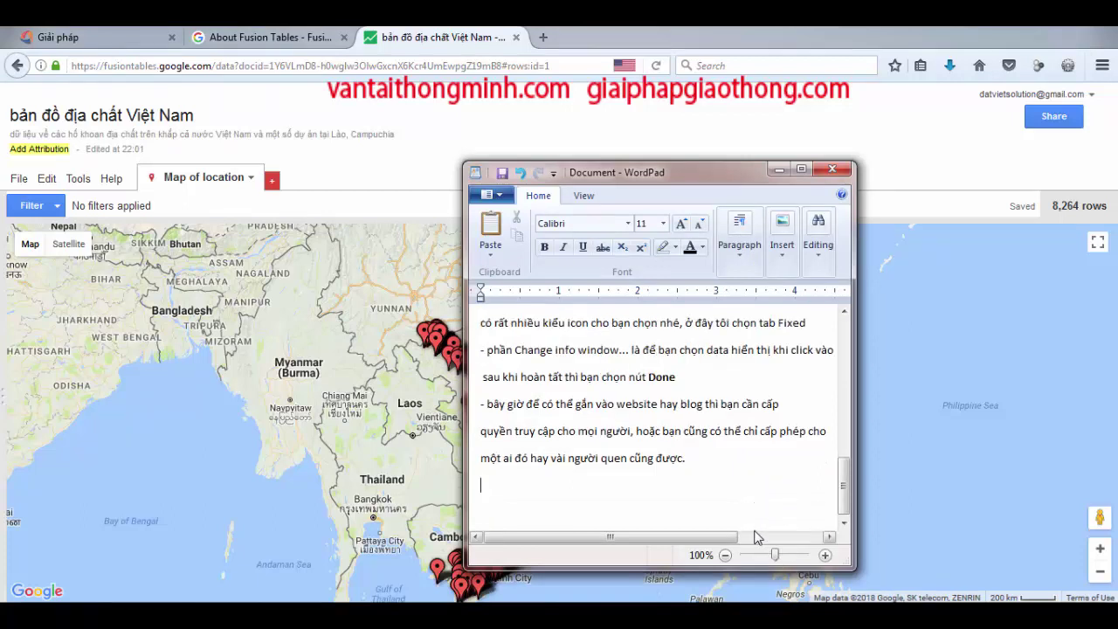
type("- vie")
type("c cấp quyền truy ca")
type("p đã")
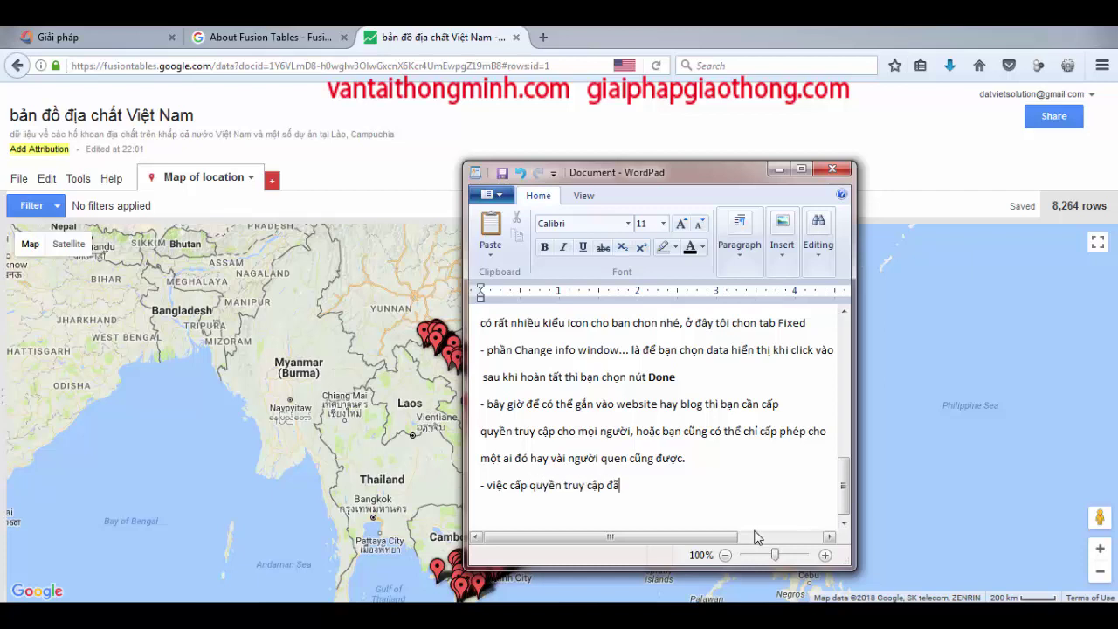
type(" xong, giờ tien hành publish")
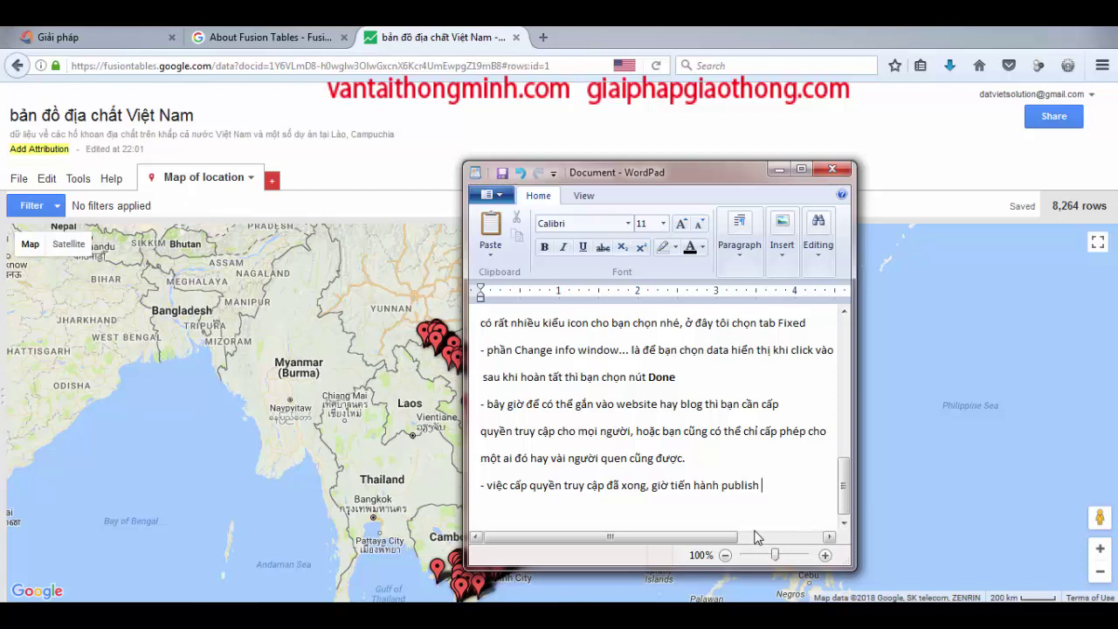
type("aps")
Step: Switch to Fusion Tables, open the publish options for the Map of location view and expand its HTML and JavaScript code
left_click(336, 179)
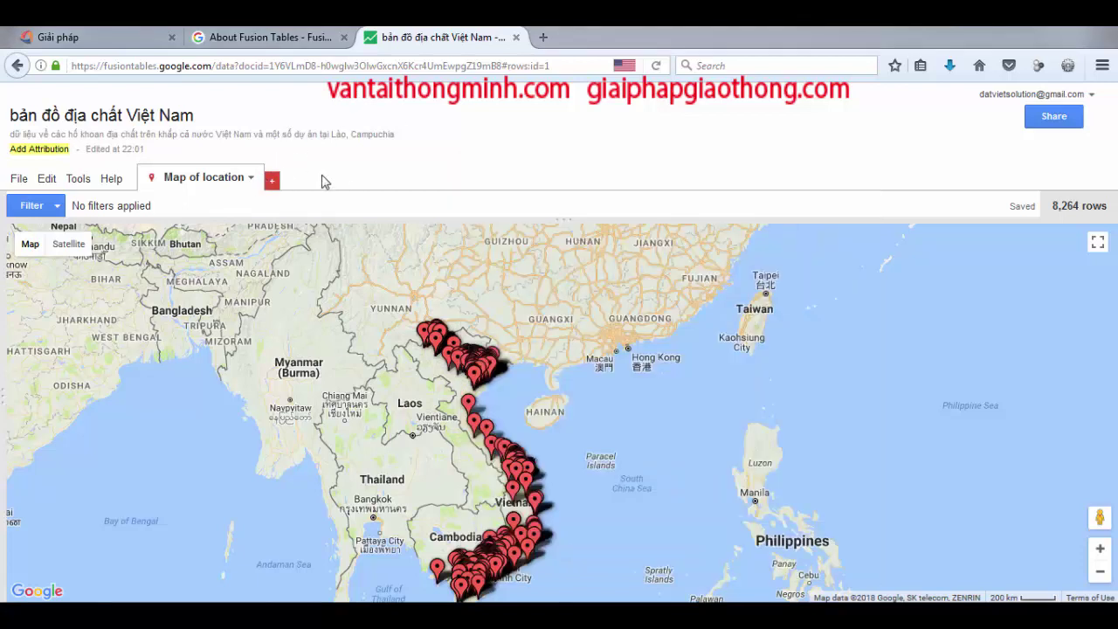
left_click(252, 181)
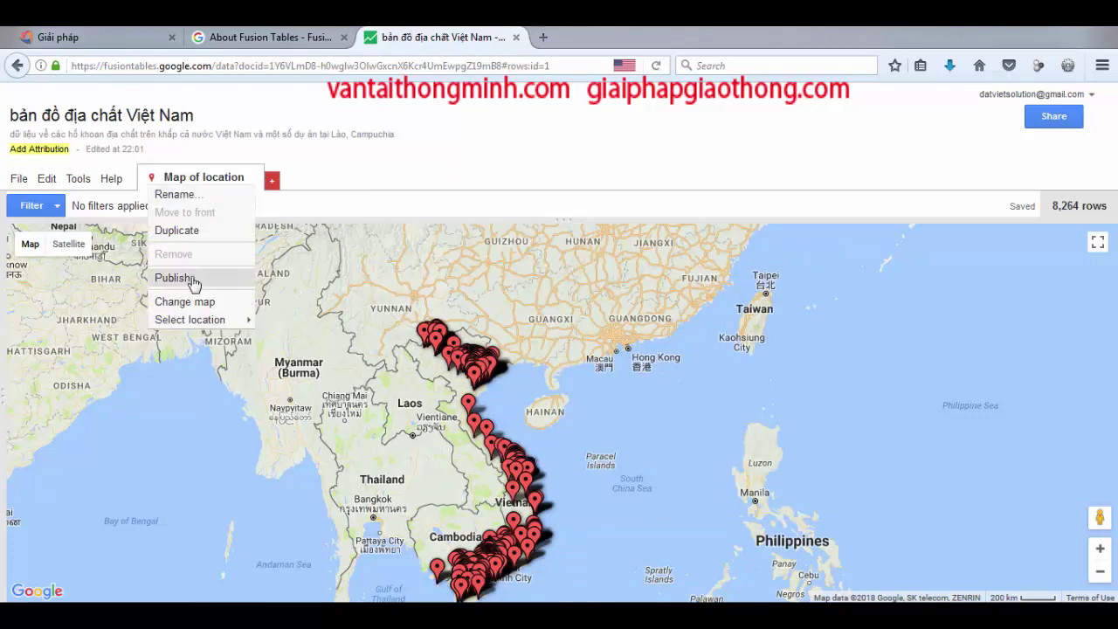
left_click(242, 281)
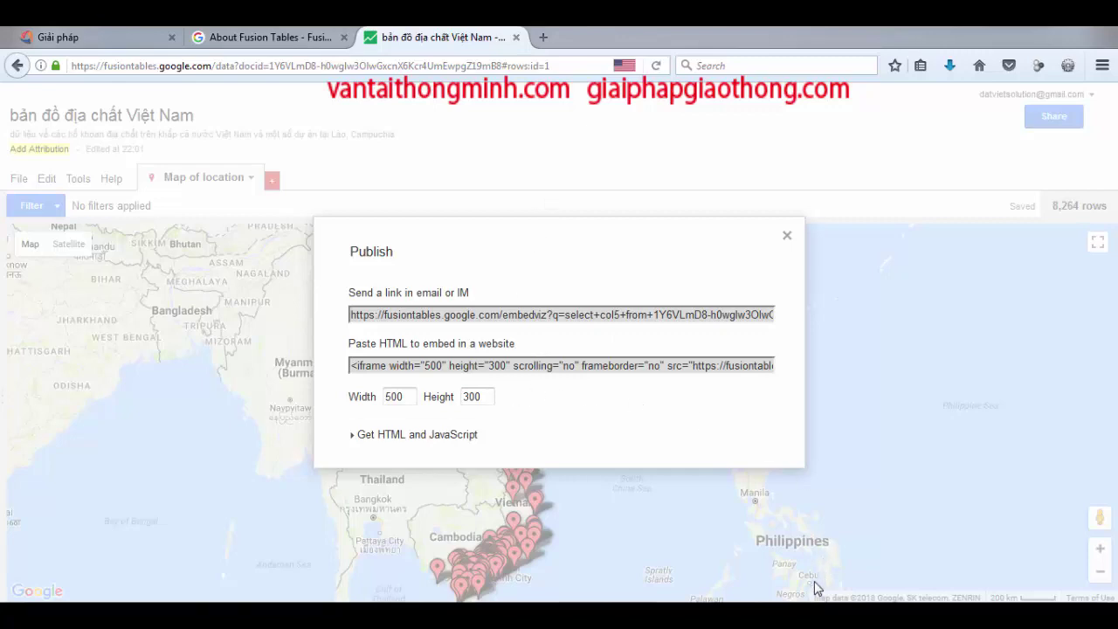
key("alt+Tab")
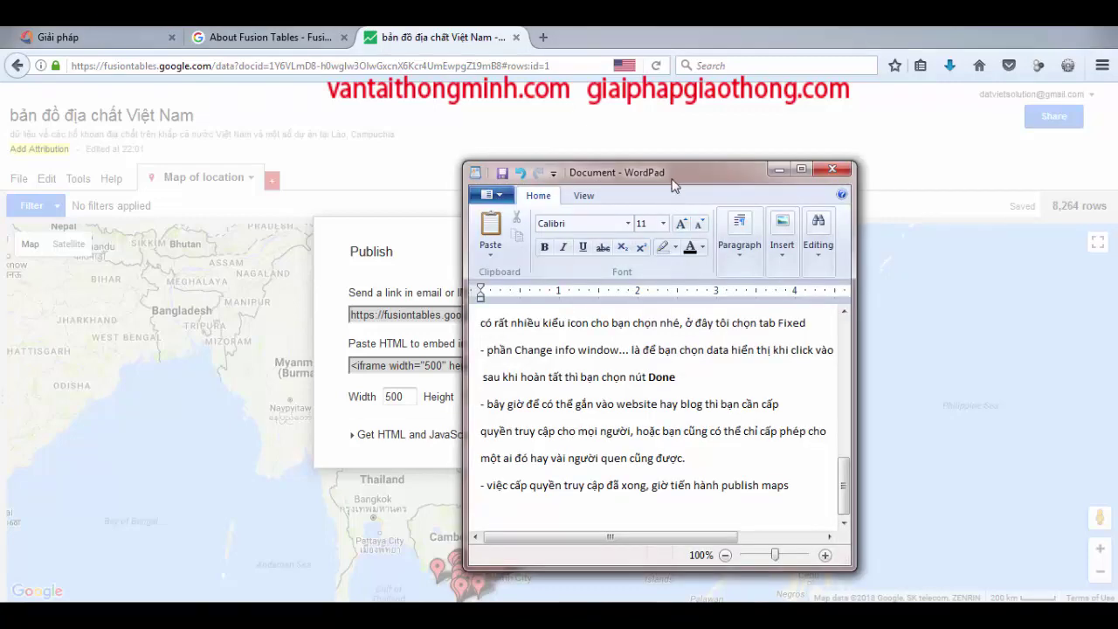
left_click_drag(673, 185, 944, 159)
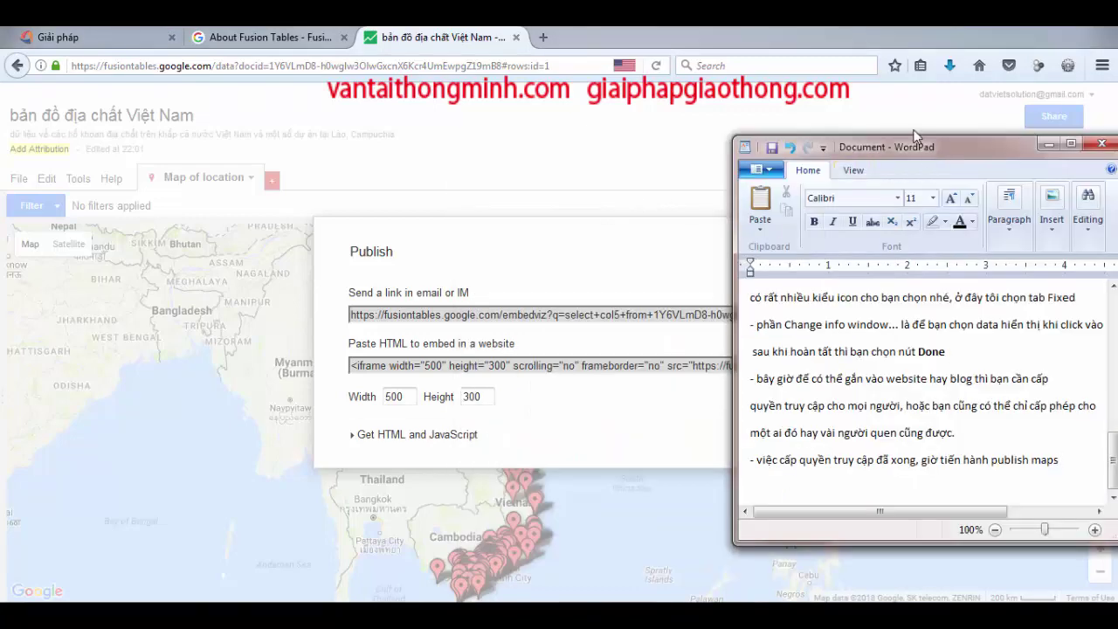
left_click(1049, 143)
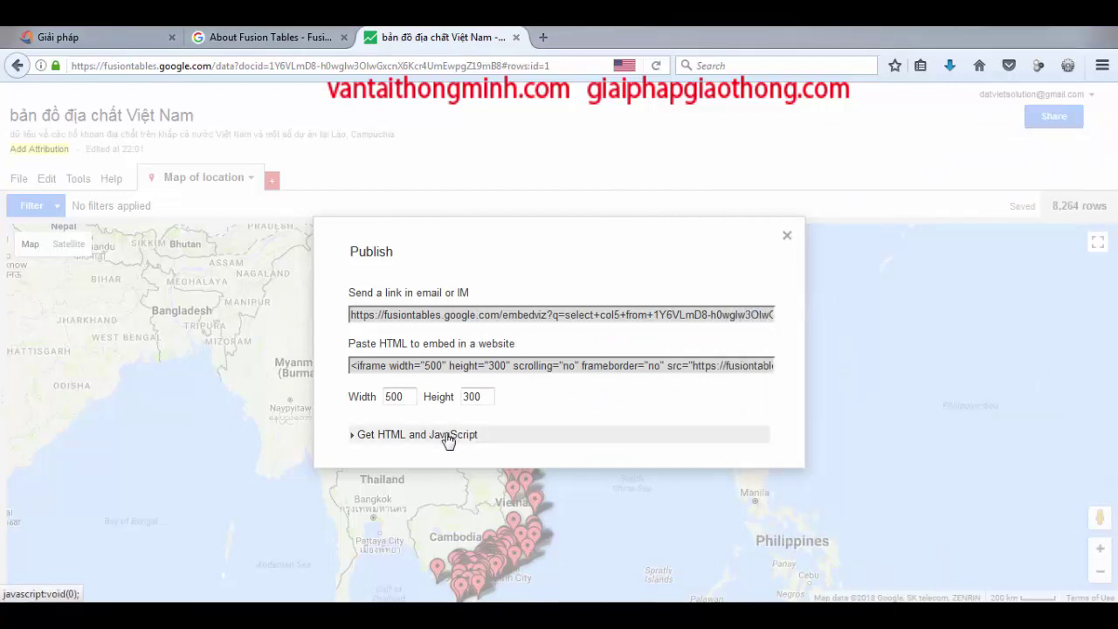
left_click(448, 439)
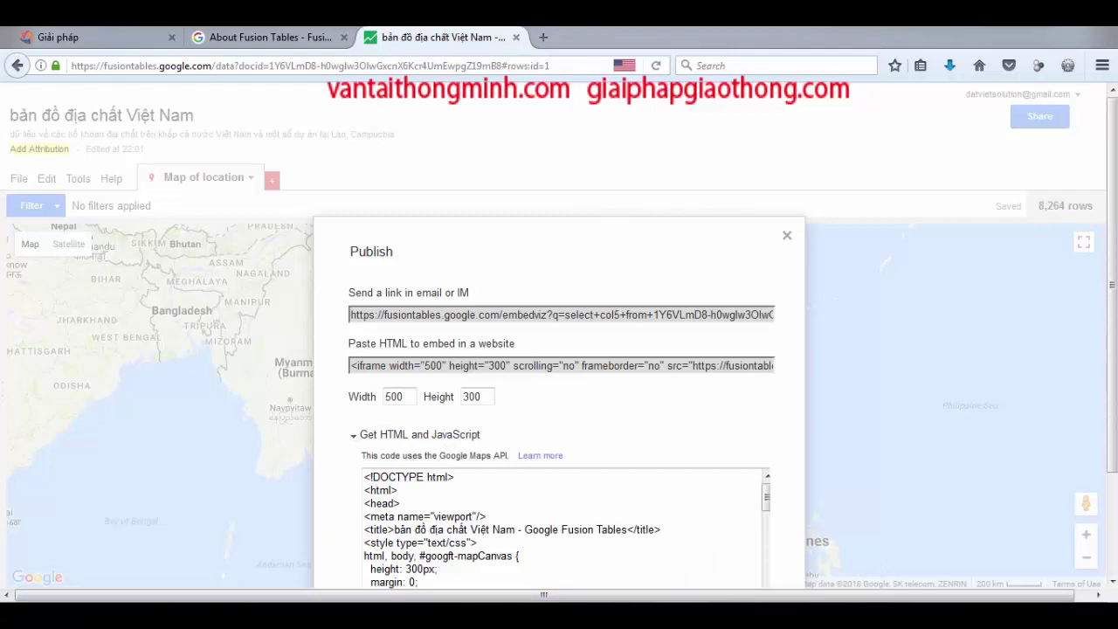
Step: Bring back the WordPad notes and narrow their window so it sits clear of the Publish dialog
key("alt+Tab")
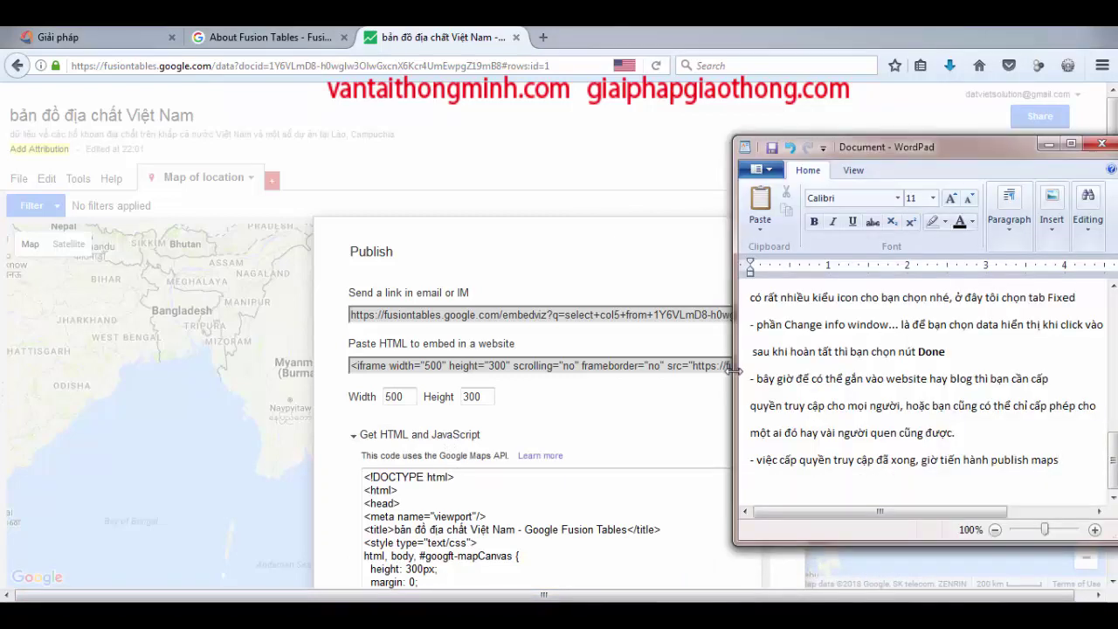
left_click_drag(733, 371, 860, 370)
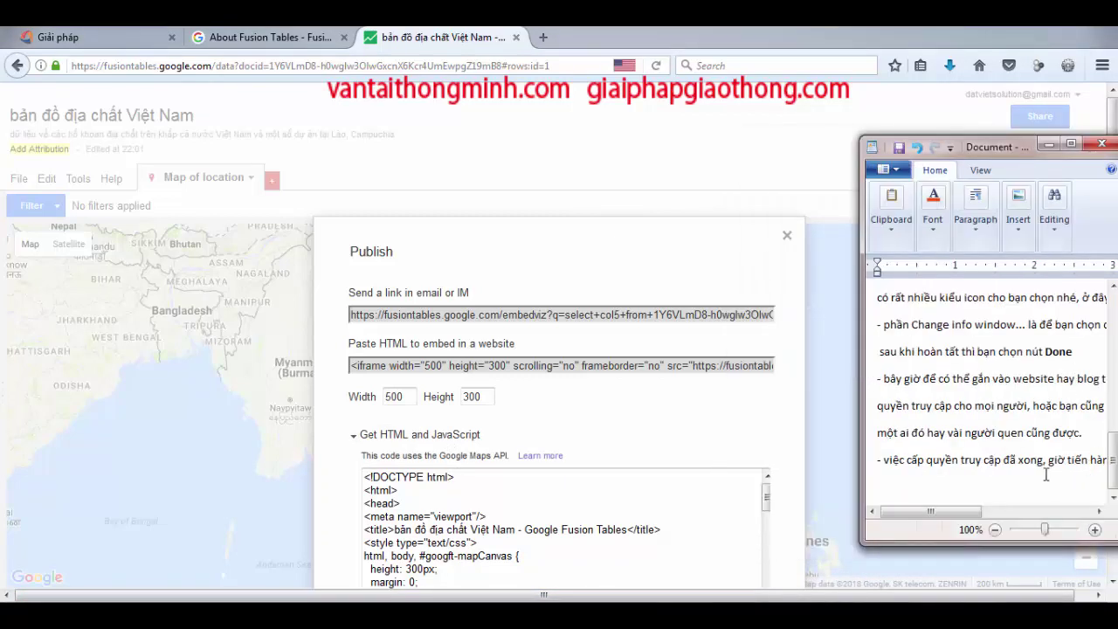